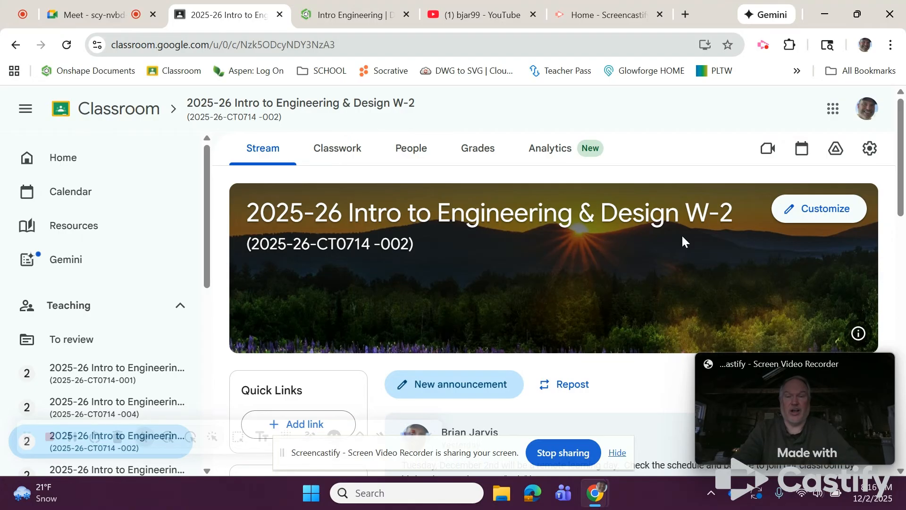
Find the announcement about the Onshape software in the class stream and open its "Sign Up for Onshape for Education" link.
{"action": "scroll", "coordinate": [534, 238], "scroll_direction": "down", "scroll_amount": 3}
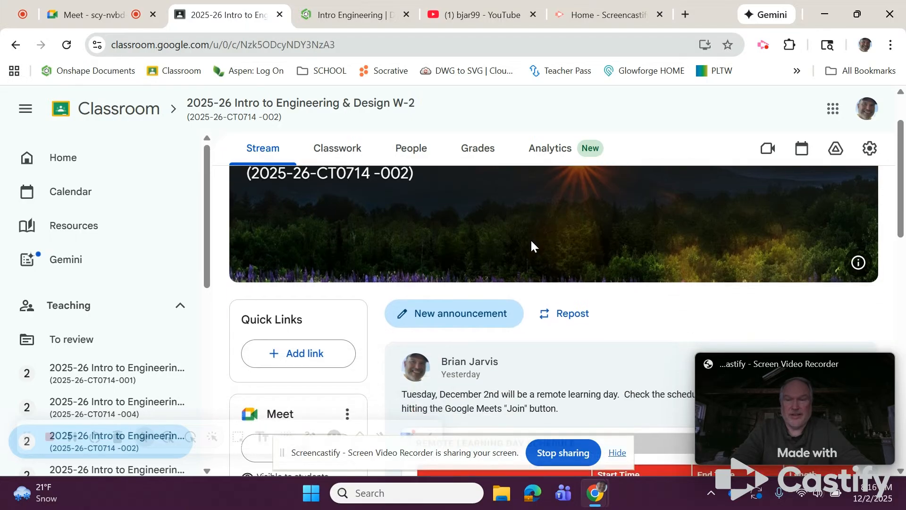
{"action": "scroll", "coordinate": [566, 271], "scroll_direction": "down", "scroll_amount": 1}
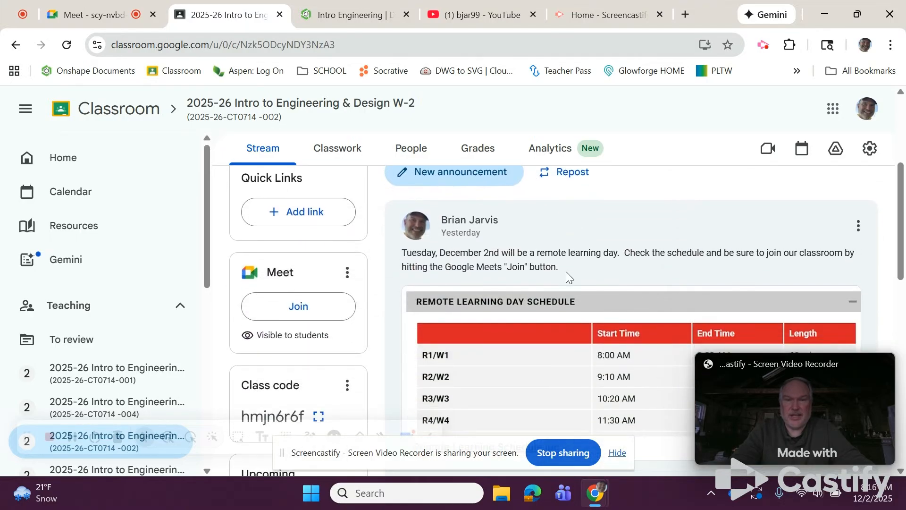
{"action": "scroll", "coordinate": [544, 271], "scroll_direction": "down", "scroll_amount": 2}
{"action": "scroll", "coordinate": [486, 222], "scroll_direction": "up", "scroll_amount": 2}
{"action": "scroll", "coordinate": [542, 264], "scroll_direction": "down", "scroll_amount": 3}
{"action": "scroll", "coordinate": [540, 264], "scroll_direction": "up", "scroll_amount": 3}
{"action": "scroll", "coordinate": [543, 272], "scroll_direction": "down", "scroll_amount": 4}
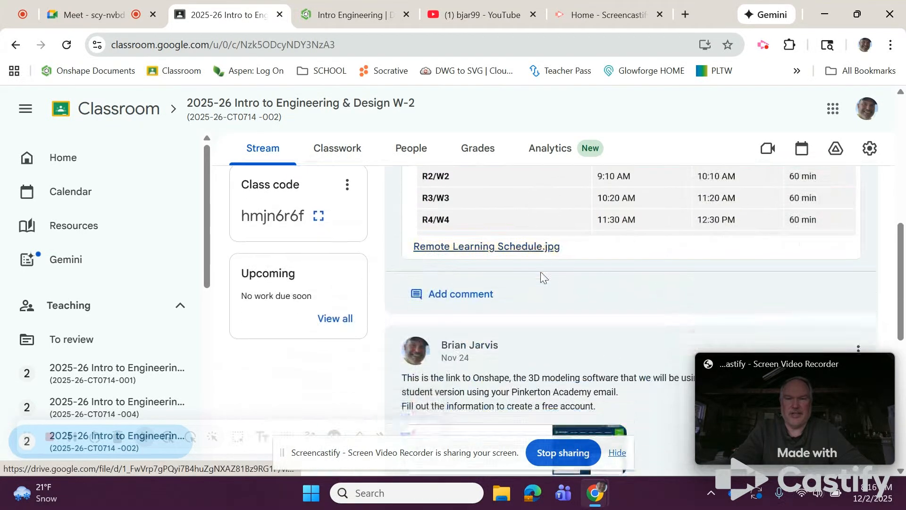
{"action": "scroll", "coordinate": [542, 276], "scroll_direction": "down", "scroll_amount": 4}
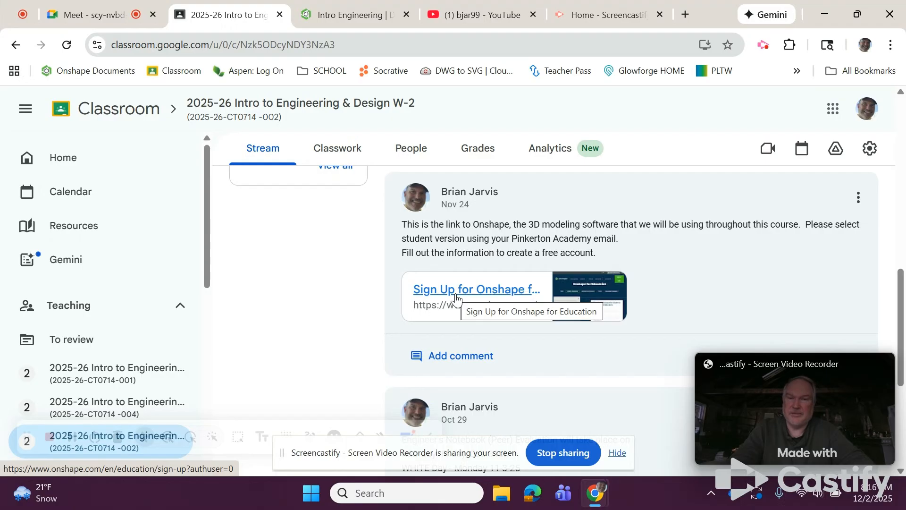
{"action": "left_click", "coordinate": [456, 296]}
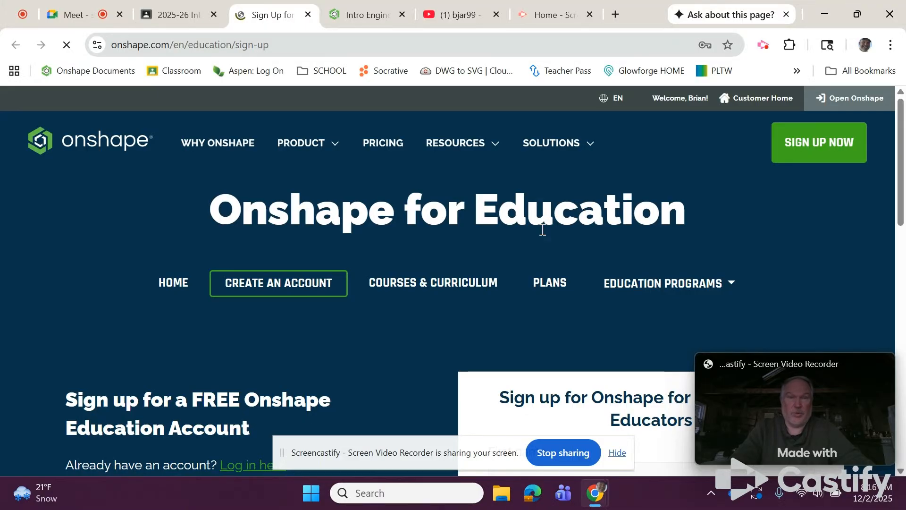
Review the Onshape education sign-up form, including its first name, last name and email address fields.
{"action": "scroll", "coordinate": [655, 253], "scroll_direction": "down", "scroll_amount": 5}
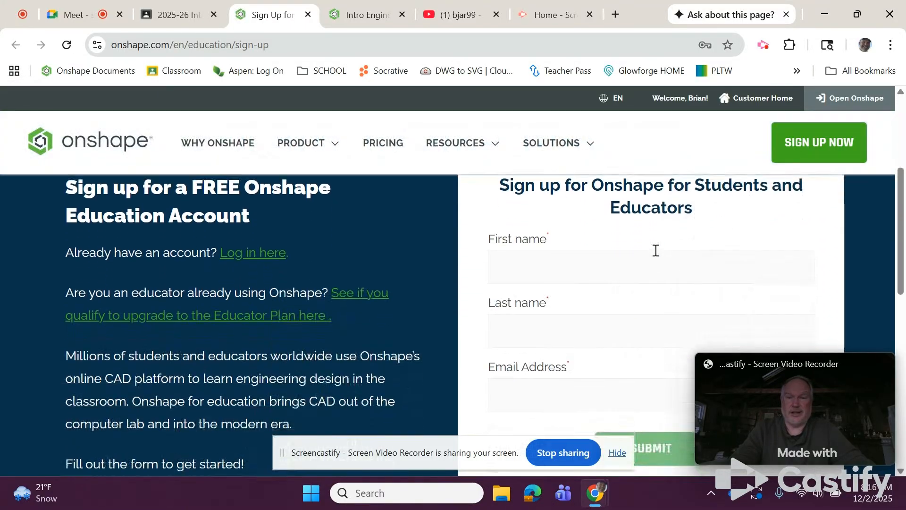
{"action": "left_click", "coordinate": [646, 264]}
{"action": "scroll", "coordinate": [524, 266], "scroll_direction": "down", "scroll_amount": 3}
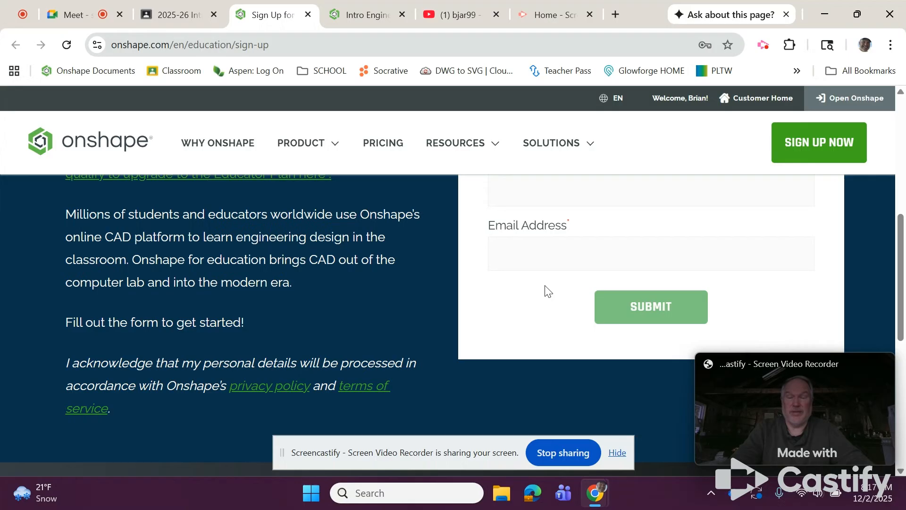
{"action": "scroll", "coordinate": [543, 291], "scroll_direction": "up", "scroll_amount": 4}
{"action": "scroll", "coordinate": [546, 284], "scroll_direction": "up", "scroll_amount": 3}
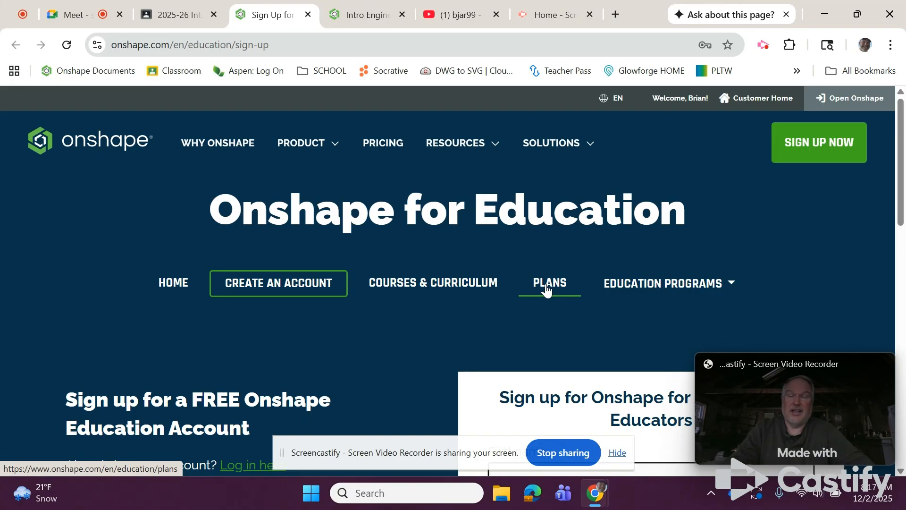
{"action": "scroll", "coordinate": [472, 269], "scroll_direction": "down", "scroll_amount": 1}
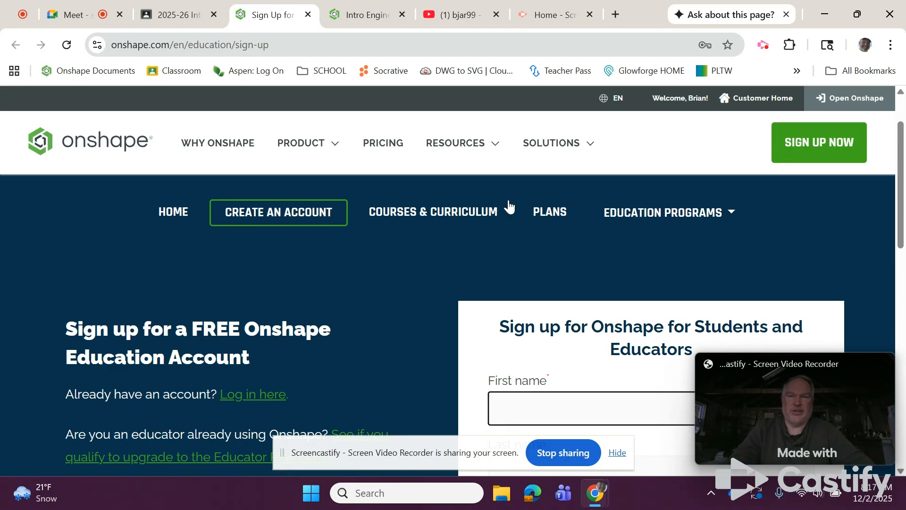
Search the web for Pinkerton Academy in a new browser tab and open the school's official website.
{"action": "left_click", "coordinate": [616, 15]}
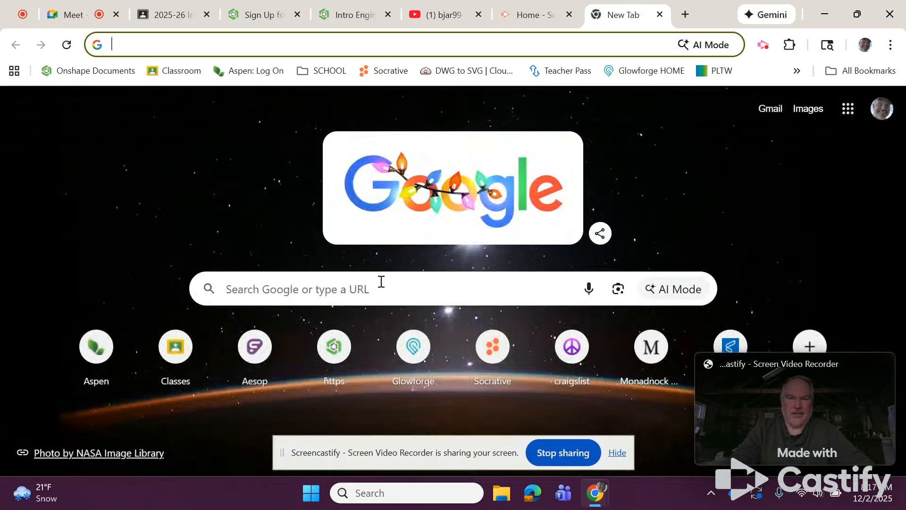
{"action": "left_click", "coordinate": [381, 282]}
{"action": "type", "text": "P"}
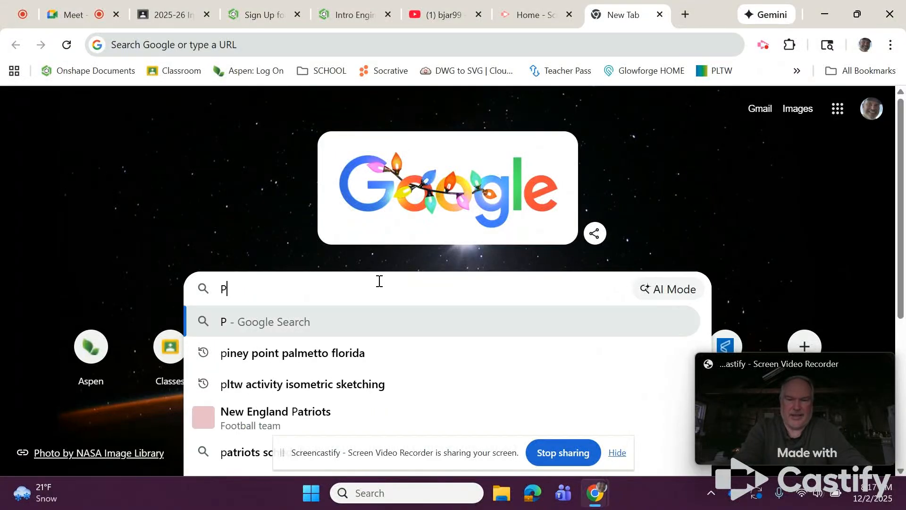
{"action": "type", "text": "lNKERTON A"}
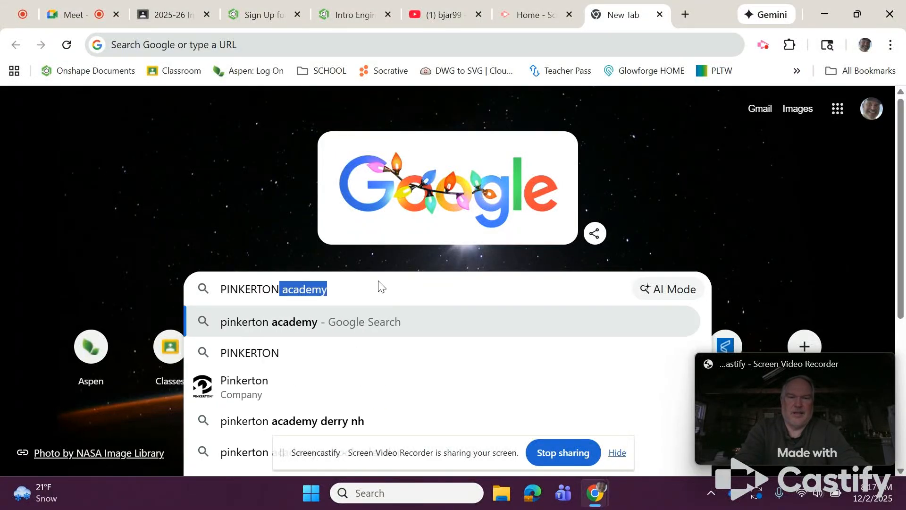
{"action": "type", "text": "CADEMY"}
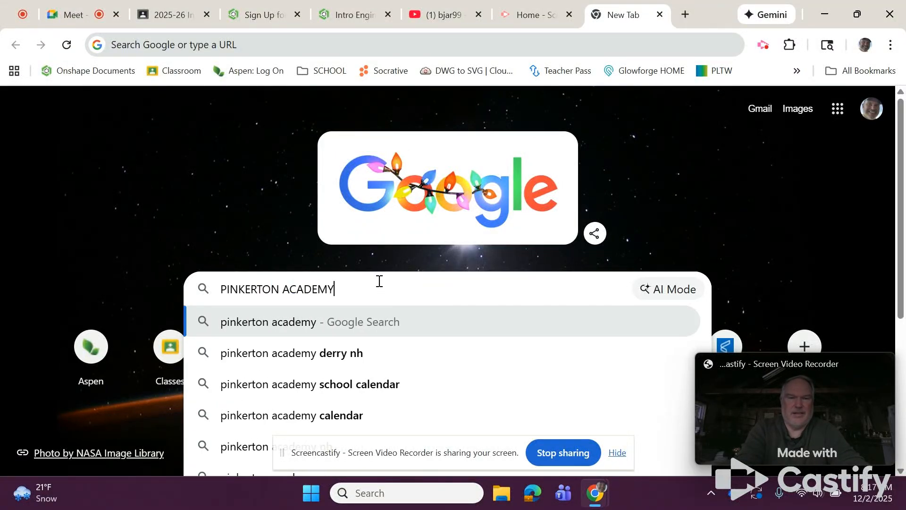
{"action": "key", "text": "Return"}
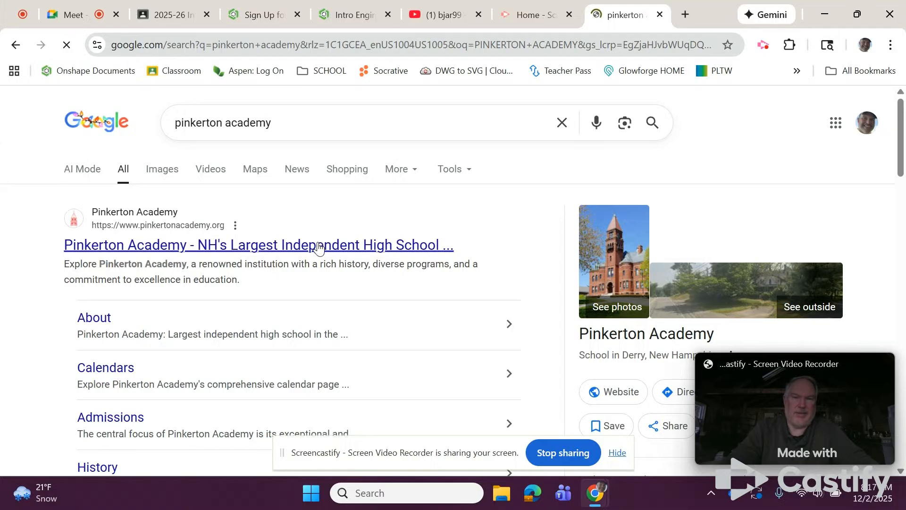
{"action": "left_click", "coordinate": [319, 245]}
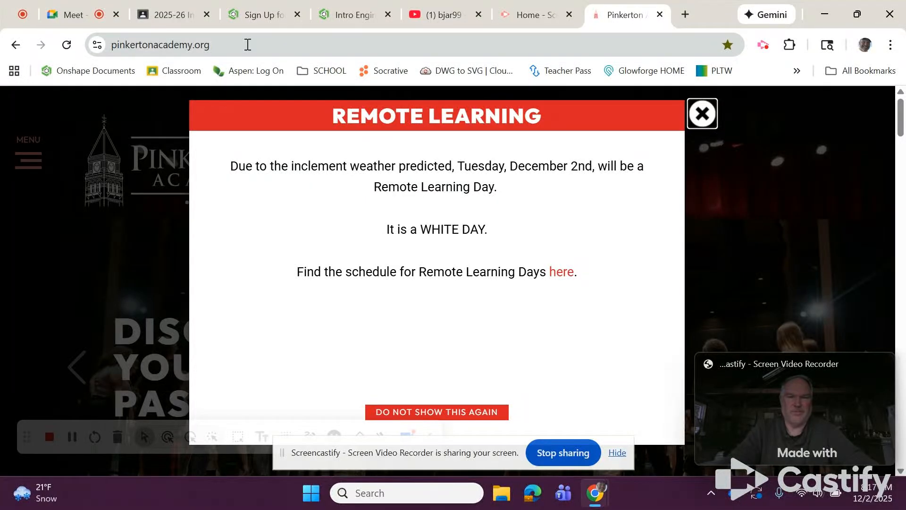
Close the Pinkerton Academy website and return to the Onshape sign-up page.
{"action": "left_click", "coordinate": [247, 44]}
{"action": "right_click", "coordinate": [175, 44]}
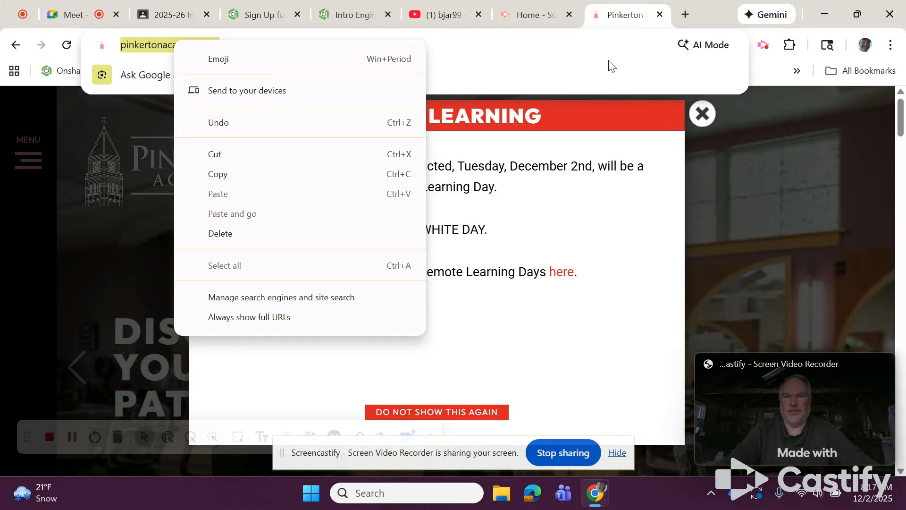
{"action": "left_click", "coordinate": [619, 73]}
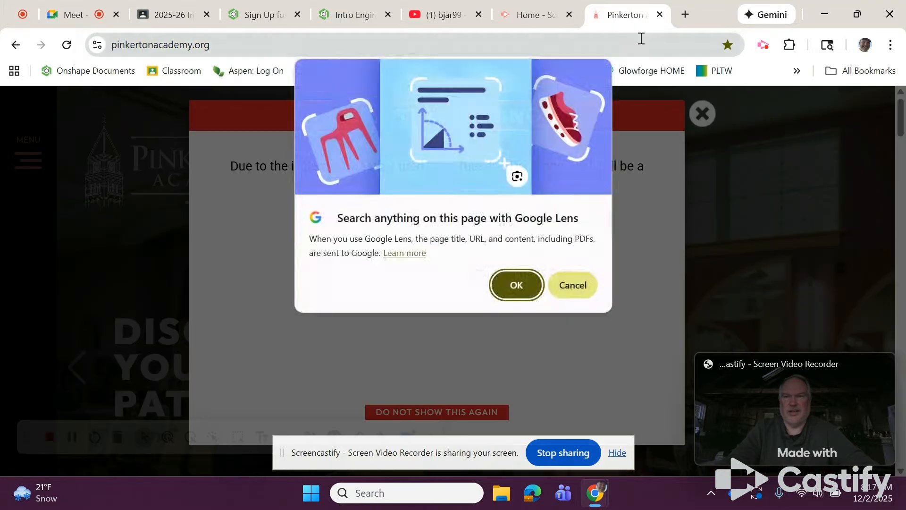
{"action": "left_click", "coordinate": [659, 14]}
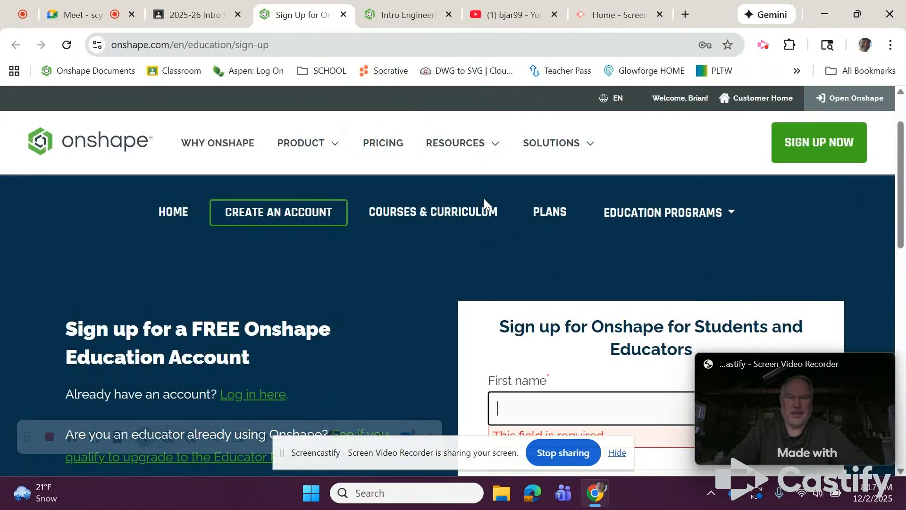
Switch to the open Onshape documents page and look through the Intro Engineering document list.
{"action": "scroll", "coordinate": [505, 198], "scroll_direction": "down", "scroll_amount": 1}
{"action": "scroll", "coordinate": [503, 196], "scroll_direction": "up", "scroll_amount": 1}
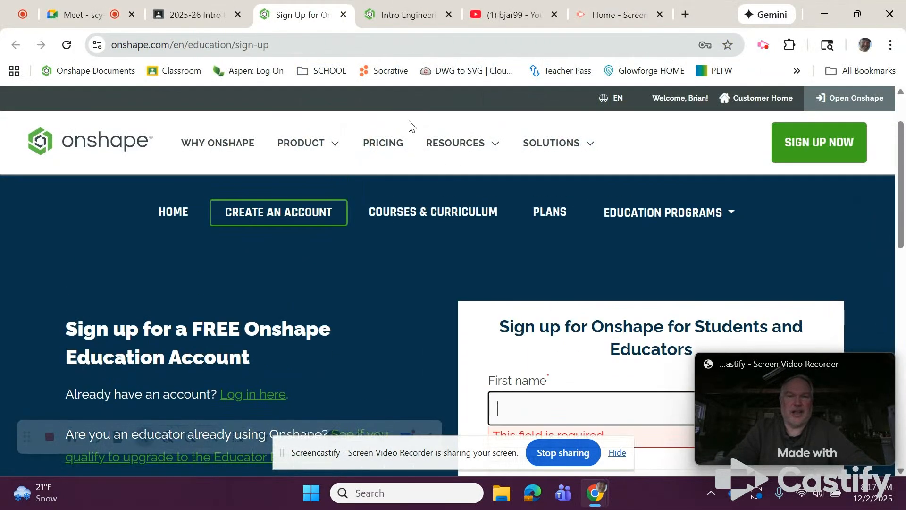
{"action": "left_click", "coordinate": [396, 17]}
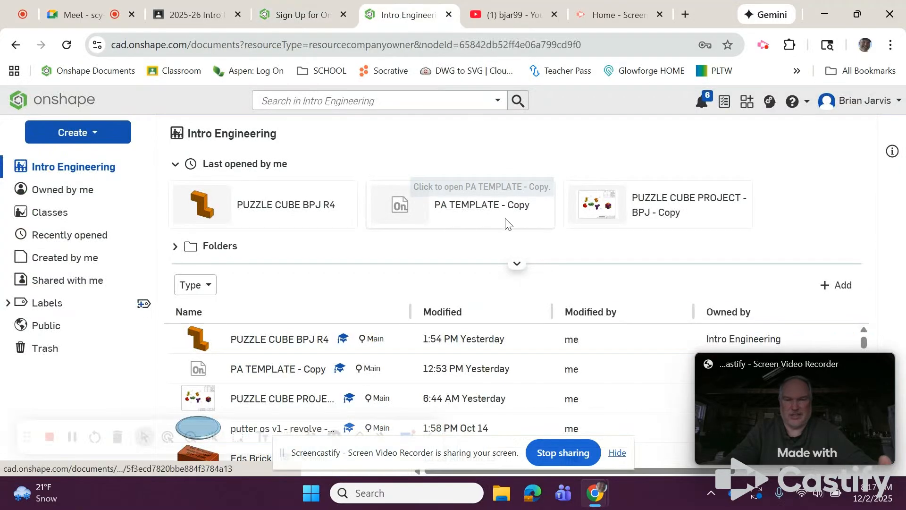
{"action": "scroll", "coordinate": [336, 376], "scroll_direction": "down", "scroll_amount": 10}
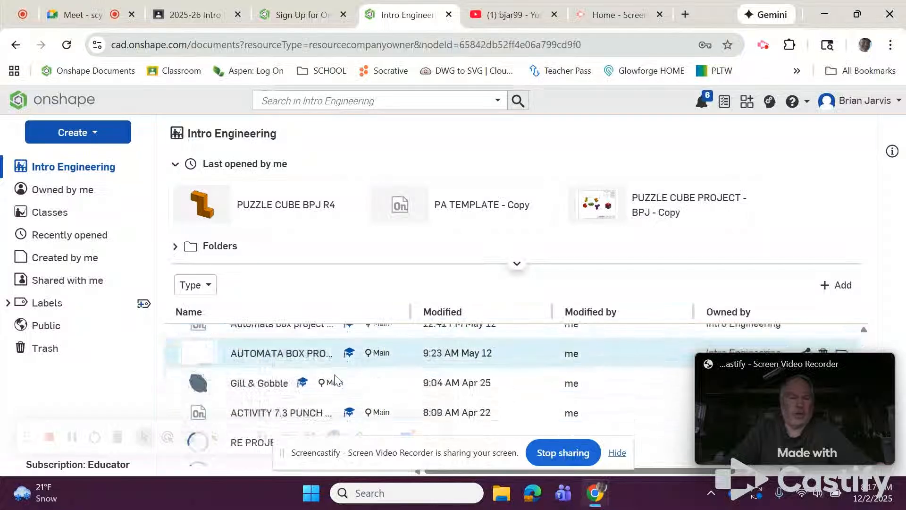
{"action": "scroll", "coordinate": [336, 376], "scroll_direction": "up", "scroll_amount": 10}
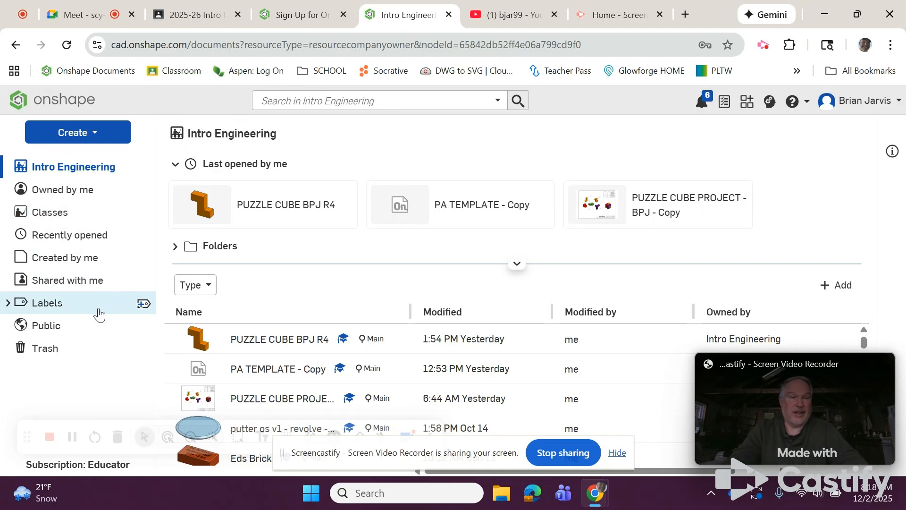
Show the Public documents in Onshape and browse through the list of publicly shared models.
{"action": "left_click", "coordinate": [58, 326]}
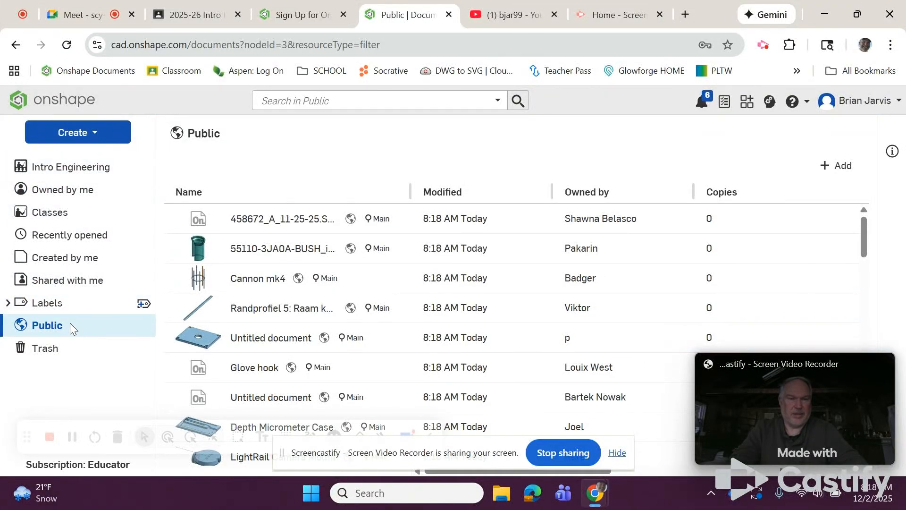
{"action": "scroll", "coordinate": [517, 309], "scroll_direction": "down", "scroll_amount": 2}
{"action": "scroll", "coordinate": [516, 309], "scroll_direction": "down", "scroll_amount": 6}
{"action": "scroll", "coordinate": [503, 311], "scroll_direction": "down", "scroll_amount": 5}
{"action": "scroll", "coordinate": [498, 313], "scroll_direction": "down", "scroll_amount": 3}
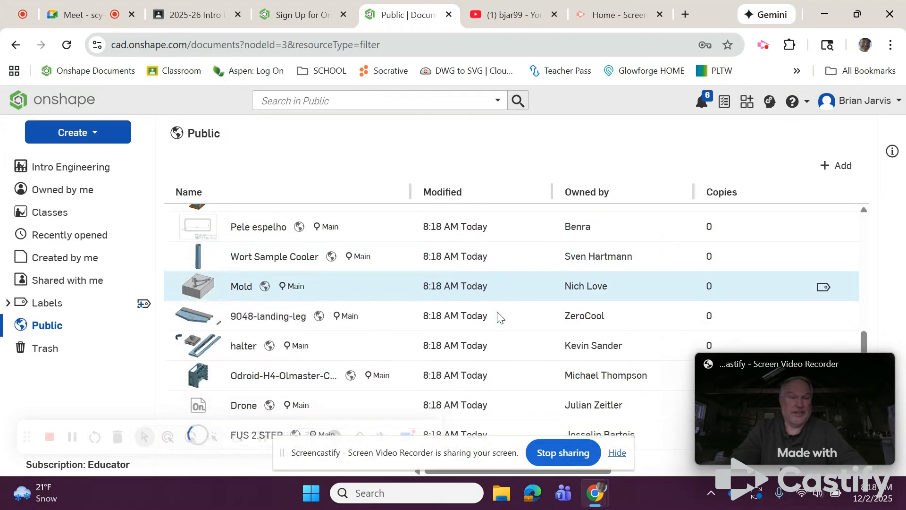
{"action": "scroll", "coordinate": [501, 318], "scroll_direction": "down", "scroll_amount": 1}
{"action": "scroll", "coordinate": [498, 313], "scroll_direction": "up", "scroll_amount": 10}
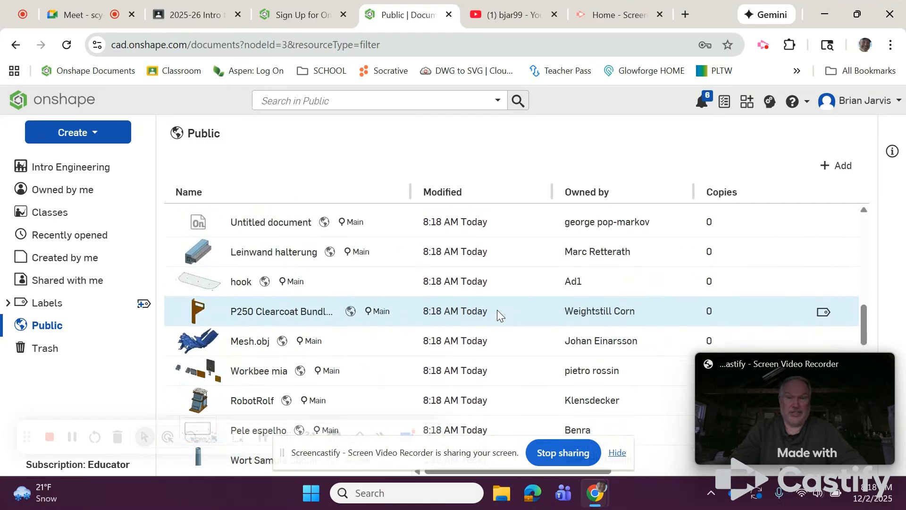
{"action": "scroll", "coordinate": [495, 310], "scroll_direction": "up", "scroll_amount": 3}
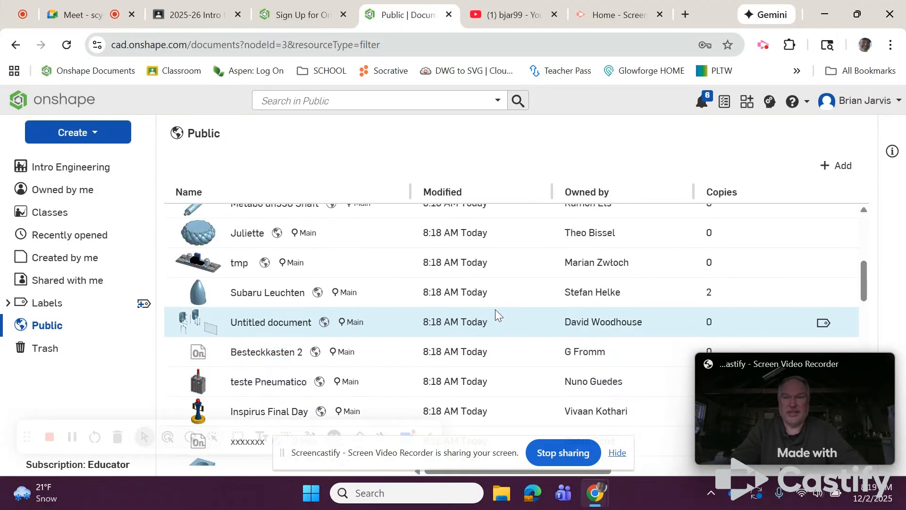
{"action": "scroll", "coordinate": [494, 308], "scroll_direction": "up", "scroll_amount": 4}
{"action": "scroll", "coordinate": [494, 310], "scroll_direction": "up", "scroll_amount": 3}
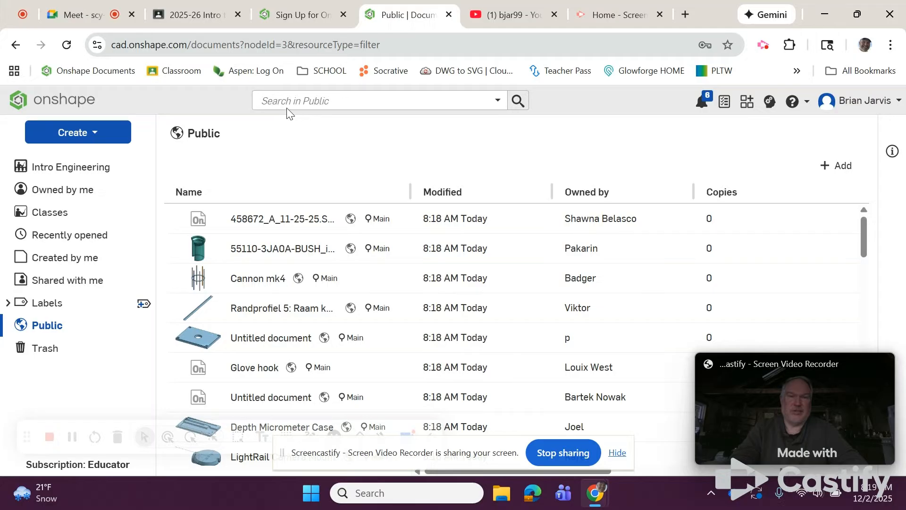
Search the public documents for "PA TEMPLATE".
{"action": "left_click", "coordinate": [314, 102]}
{"action": "type", "text": "PA TEMPLATE"}
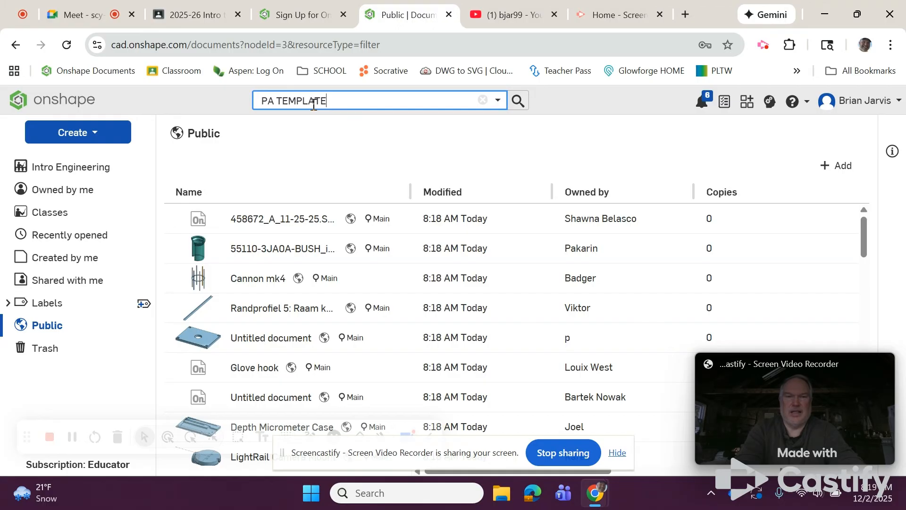
{"action": "key", "text": "Return"}
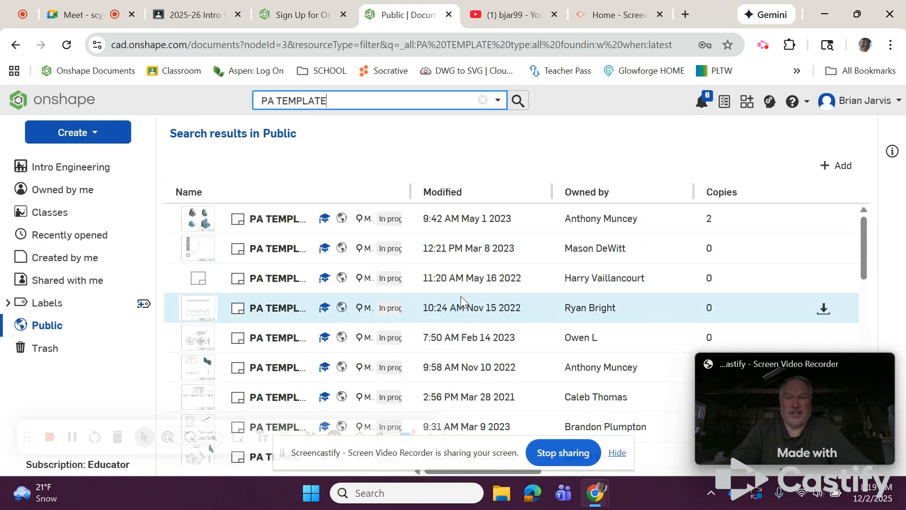
Find the PA TEMPLATE document modified on Apr 16 2024 in the public search results and open it.
{"action": "scroll", "coordinate": [504, 279], "scroll_direction": "down", "scroll_amount": 3}
{"action": "scroll", "coordinate": [502, 281], "scroll_direction": "down", "scroll_amount": 1}
{"action": "scroll", "coordinate": [495, 282], "scroll_direction": "down", "scroll_amount": 5}
{"action": "scroll", "coordinate": [489, 284], "scroll_direction": "down", "scroll_amount": 10}
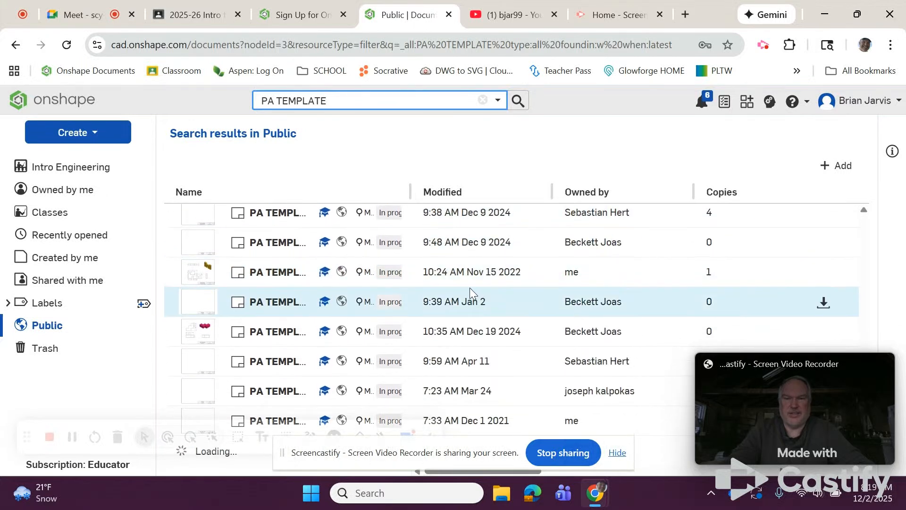
{"action": "scroll", "coordinate": [443, 303], "scroll_direction": "down", "scroll_amount": 10}
{"action": "scroll", "coordinate": [445, 302], "scroll_direction": "down", "scroll_amount": 3}
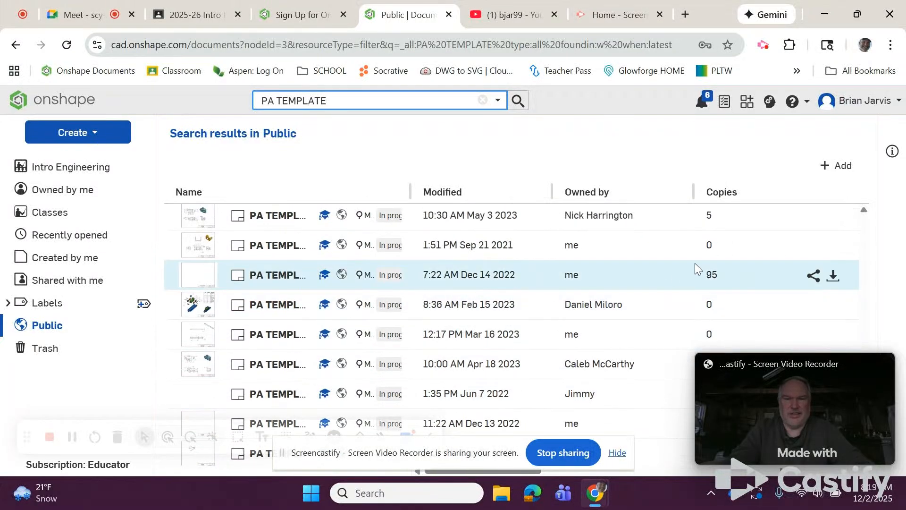
{"action": "scroll", "coordinate": [660, 283], "scroll_direction": "down", "scroll_amount": 6}
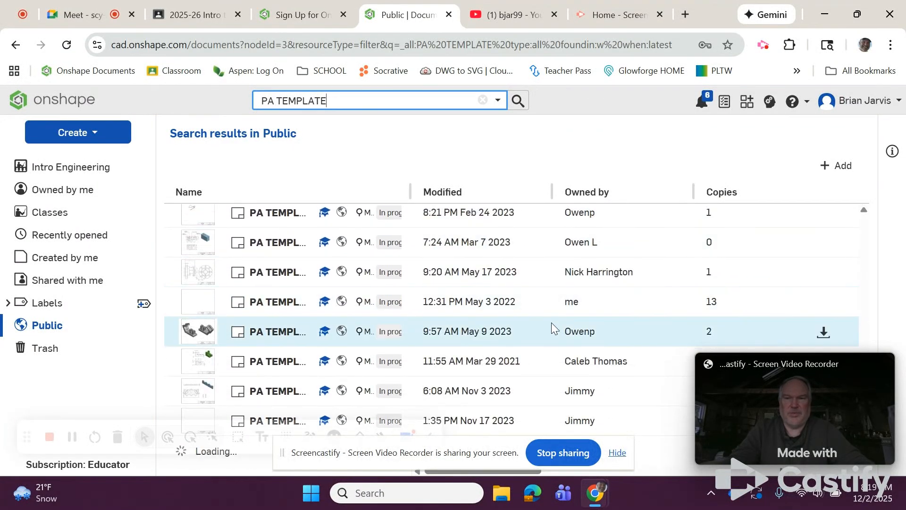
{"action": "scroll", "coordinate": [545, 306], "scroll_direction": "down", "scroll_amount": 8}
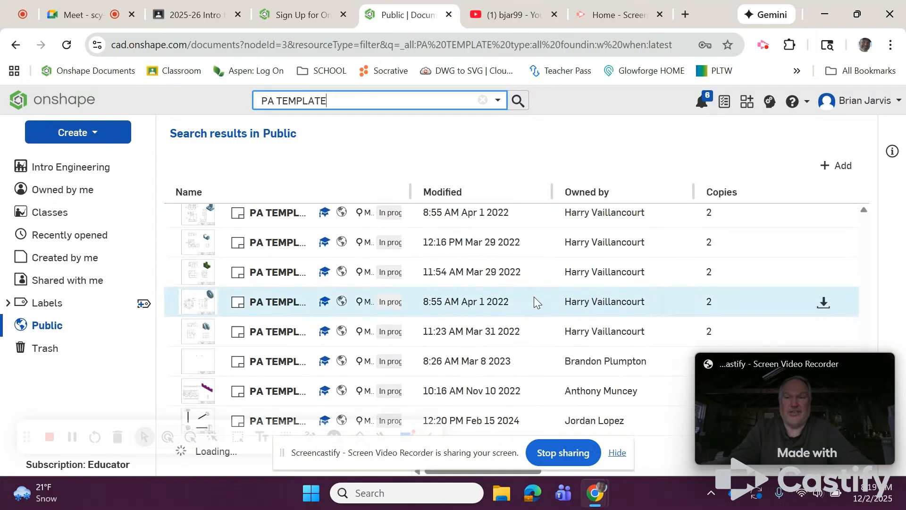
{"action": "scroll", "coordinate": [533, 292], "scroll_direction": "down", "scroll_amount": 1}
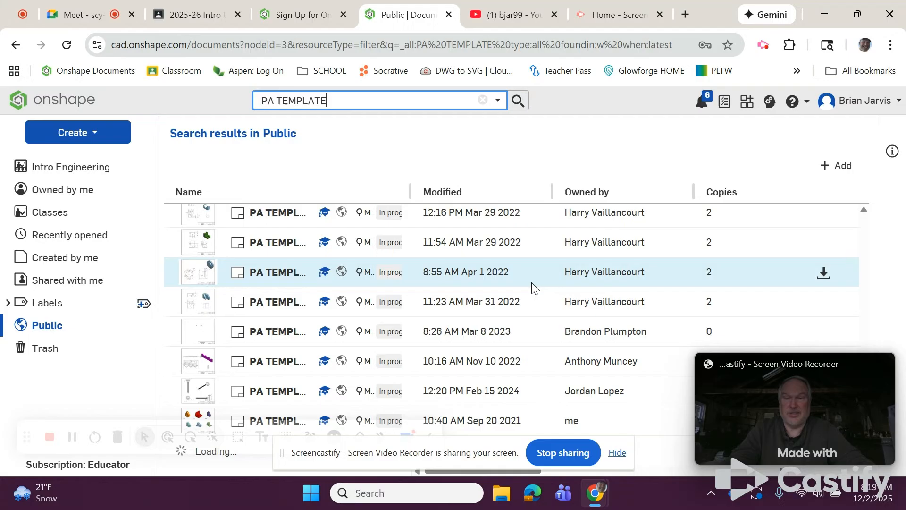
{"action": "scroll", "coordinate": [531, 281], "scroll_direction": "down", "scroll_amount": 3}
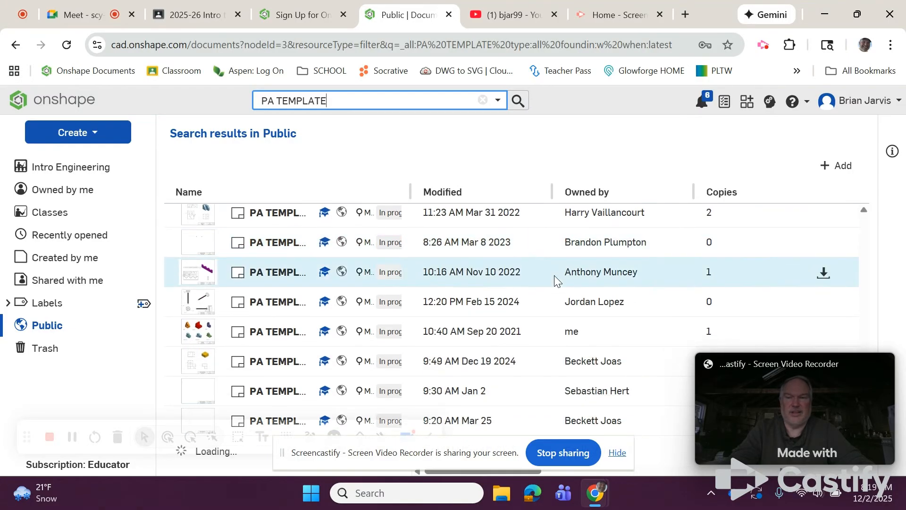
{"action": "scroll", "coordinate": [678, 289], "scroll_direction": "down", "scroll_amount": 1}
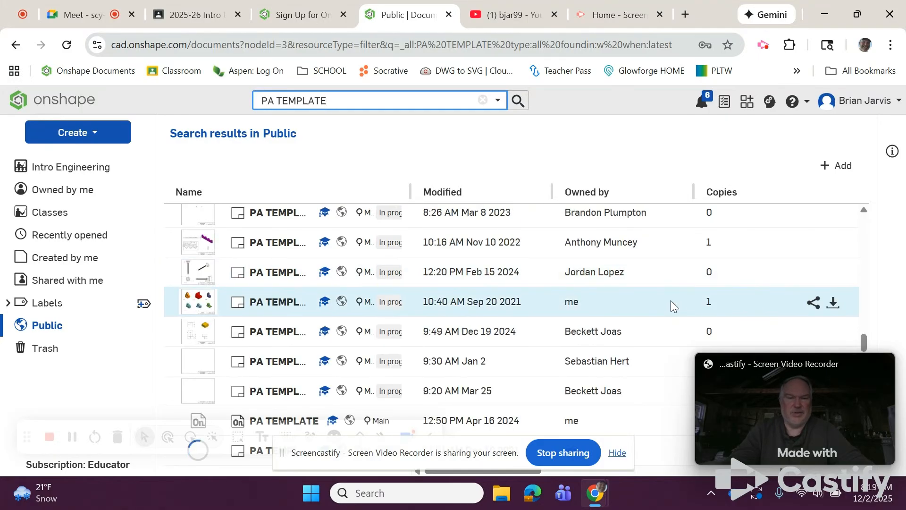
{"action": "scroll", "coordinate": [627, 307], "scroll_direction": "down", "scroll_amount": 3}
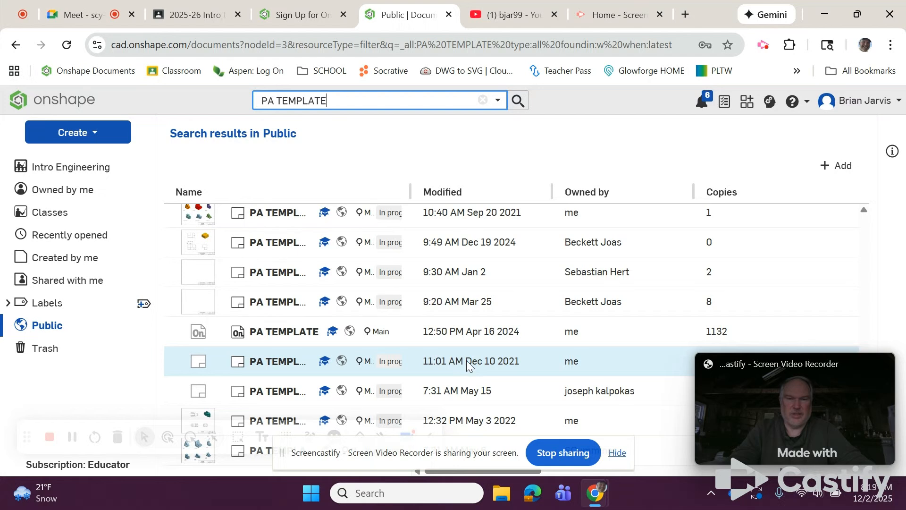
{"action": "left_click", "coordinate": [461, 333]}
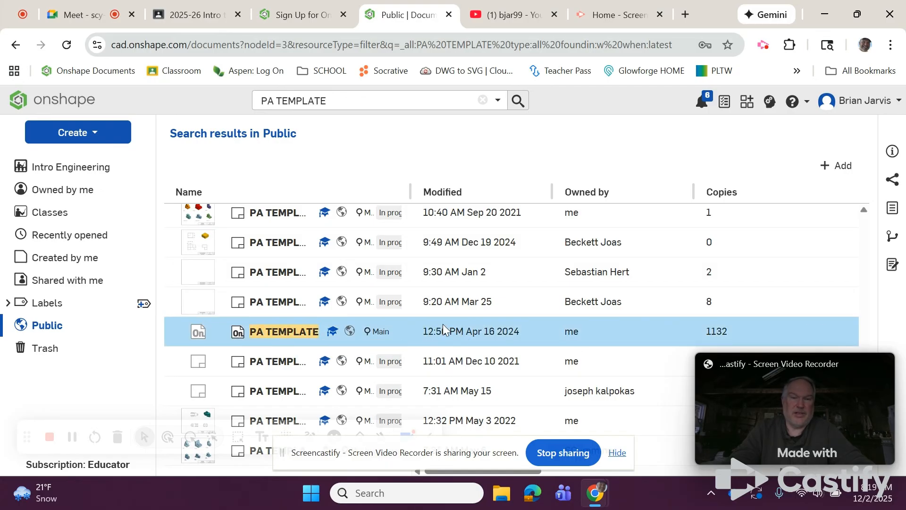
{"action": "double_click", "coordinate": [442, 324]}
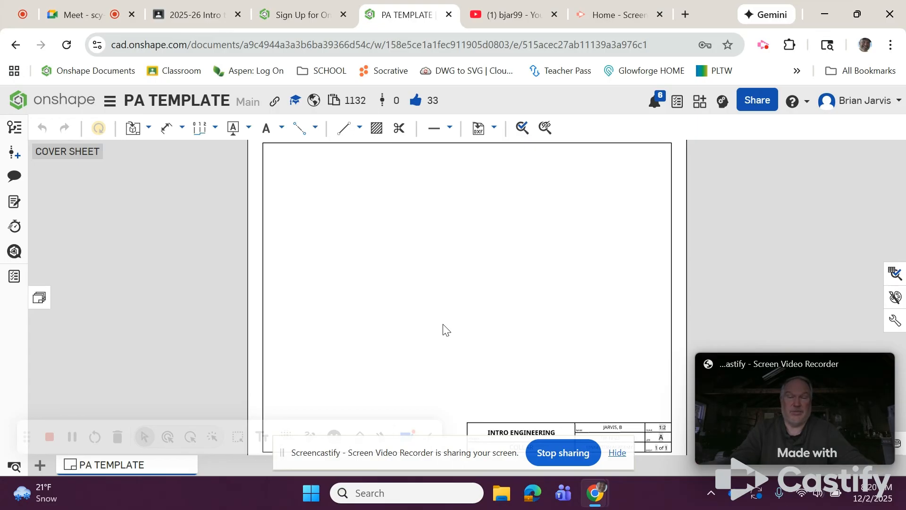
Examine the PA TEMPLATE drawing sheet, its border and the project, title, name, date, scale, size and sheet fields of its title block.
{"action": "scroll", "coordinate": [460, 282], "scroll_direction": "down", "scroll_amount": 2}
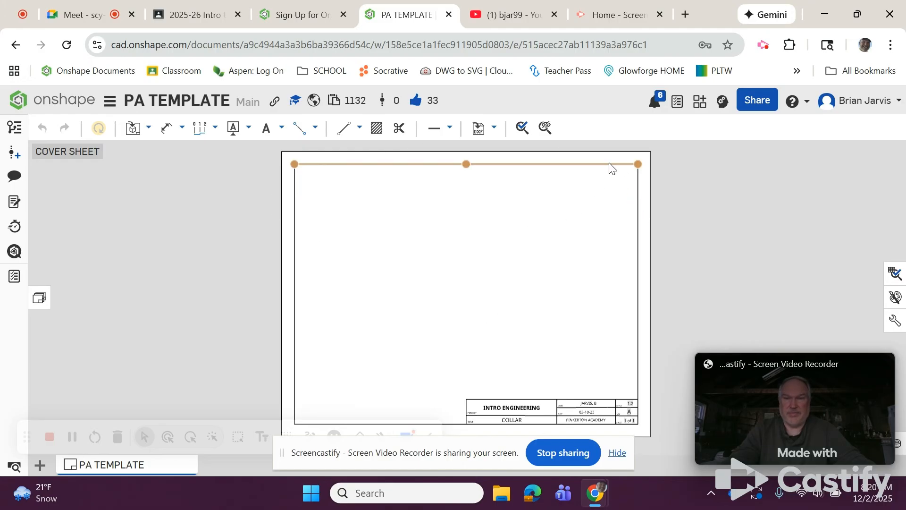
{"action": "scroll", "coordinate": [563, 411], "scroll_direction": "up", "scroll_amount": 5}
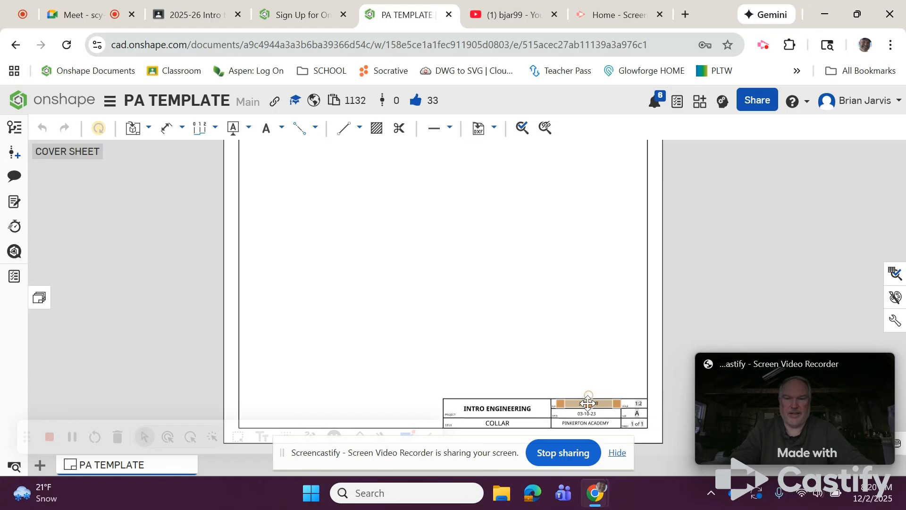
{"action": "mouse_move", "coordinate": [566, 356]}
{"action": "middle_mouse_down"}
{"action": "mouse_move", "coordinate": [471, 248]}
{"action": "mouse_move", "coordinate": [478, 181]}
{"action": "middle_mouse_up"}
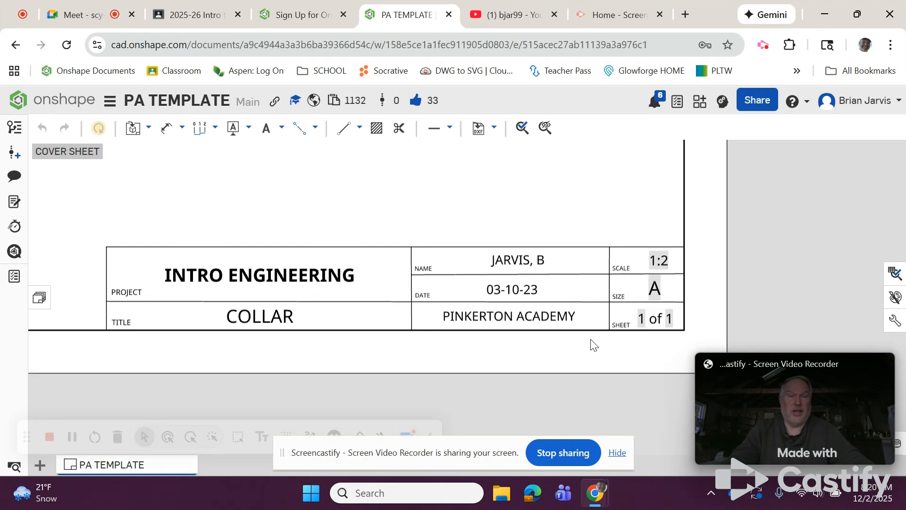
{"action": "middle_click_drag", "start_coordinate": [441, 196], "coordinate": [440, 199]}
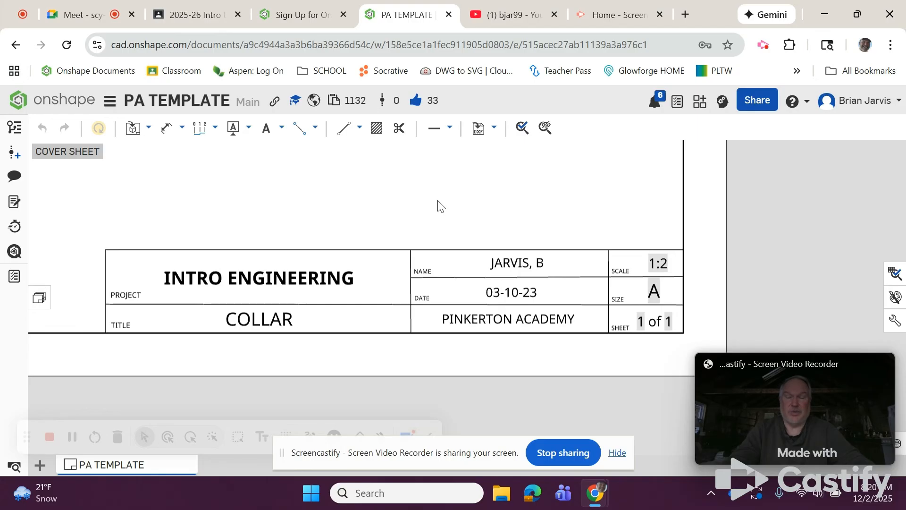
{"action": "middle_click_drag", "start_coordinate": [437, 201], "coordinate": [434, 202]}
{"action": "scroll", "coordinate": [448, 225], "scroll_direction": "down", "scroll_amount": 2}
{"action": "scroll", "coordinate": [402, 193], "scroll_direction": "up", "scroll_amount": 1}
{"action": "scroll", "coordinate": [297, 201], "scroll_direction": "down", "scroll_amount": 2}
{"action": "mouse_move", "coordinate": [293, 191]}
{"action": "middle_mouse_down"}
{"action": "mouse_move", "coordinate": [420, 291]}
{"action": "mouse_move", "coordinate": [438, 278]}
{"action": "middle_mouse_up"}
{"action": "scroll", "coordinate": [435, 274], "scroll_direction": "down", "scroll_amount": 2}
{"action": "mouse_move", "coordinate": [407, 241]}
{"action": "middle_mouse_down"}
{"action": "mouse_move", "coordinate": [404, 300]}
{"action": "mouse_move", "coordinate": [437, 326]}
{"action": "middle_mouse_up"}
{"action": "scroll", "coordinate": [429, 309], "scroll_direction": "down", "scroll_amount": 1}
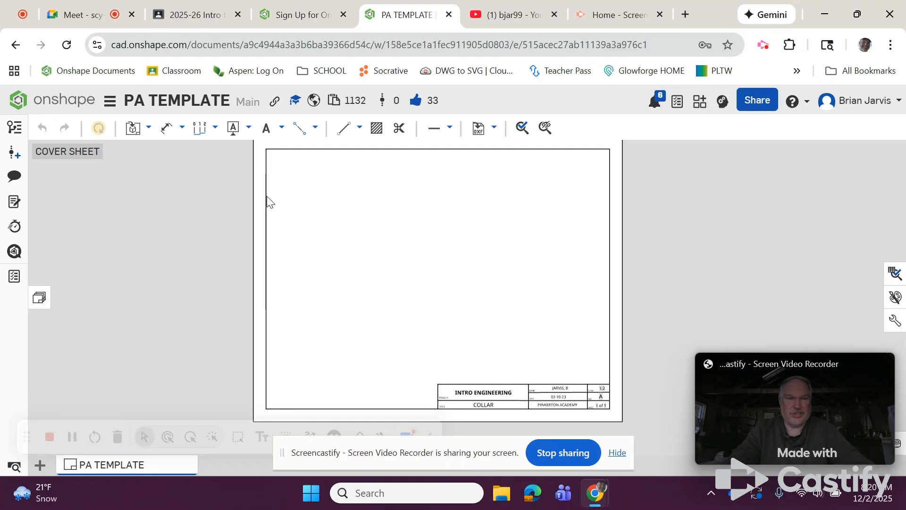
Copy the PA TEMPLATE workspace into Owned by me as a new document named PA TEMPLATE - Copy.
{"action": "left_click", "coordinate": [110, 101]}
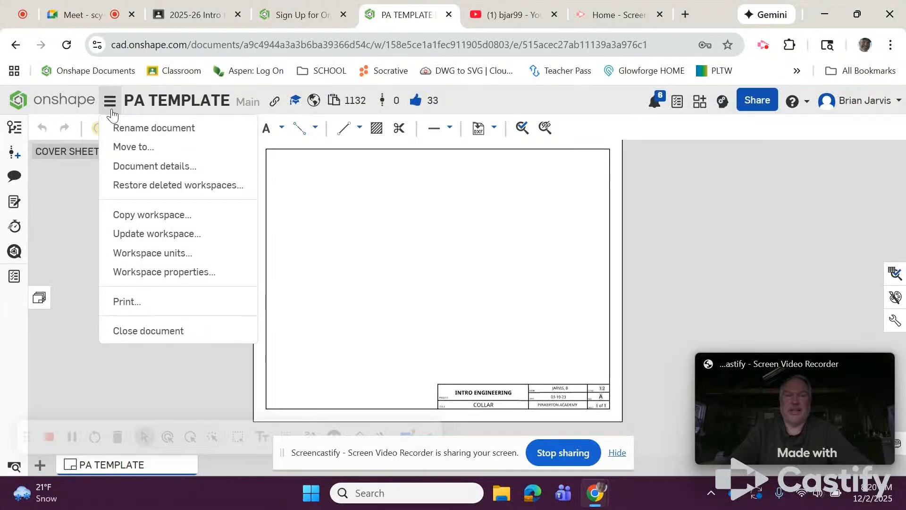
{"action": "left_click", "coordinate": [178, 214]}
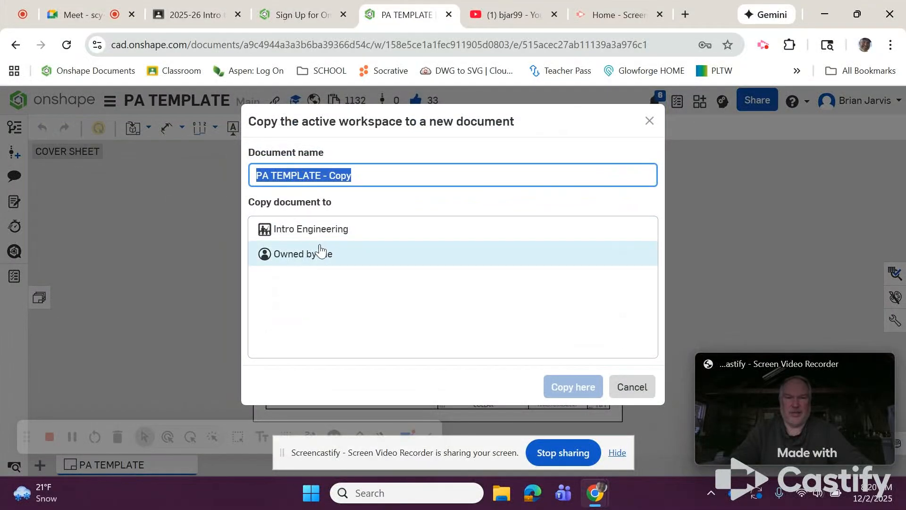
{"action": "left_click", "coordinate": [299, 258]}
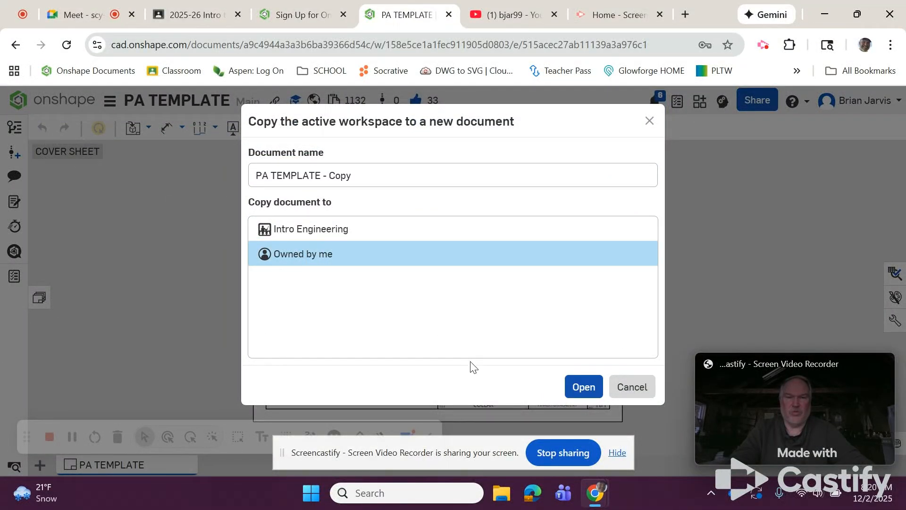
{"action": "left_click", "coordinate": [584, 390]}
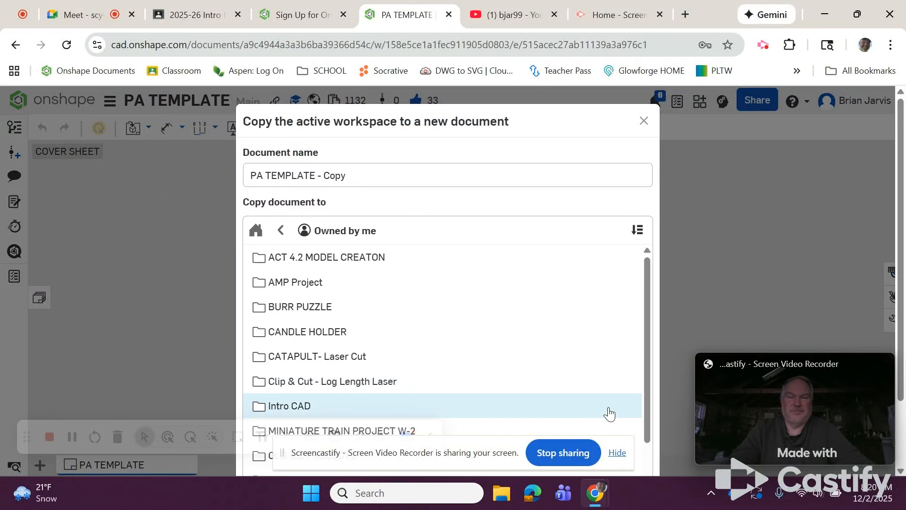
{"action": "scroll", "coordinate": [581, 398], "scroll_direction": "down", "scroll_amount": 1}
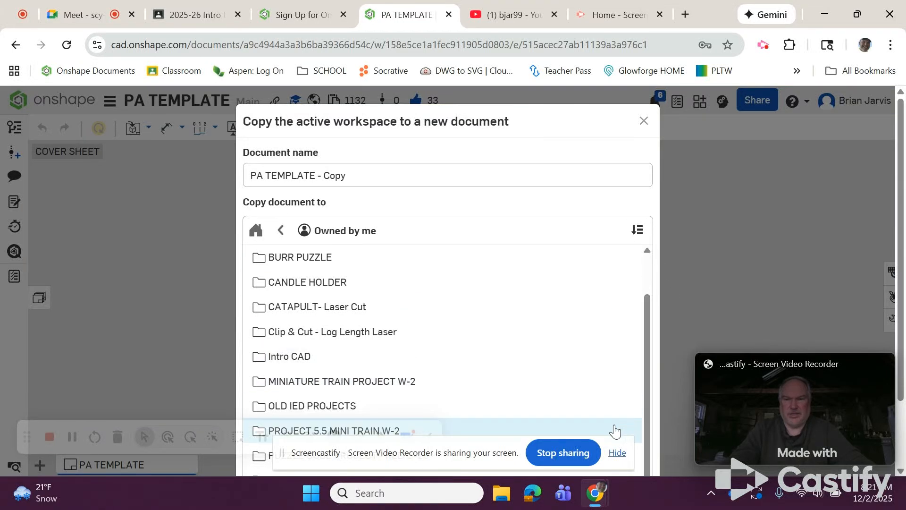
{"action": "left_click", "coordinate": [617, 454]}
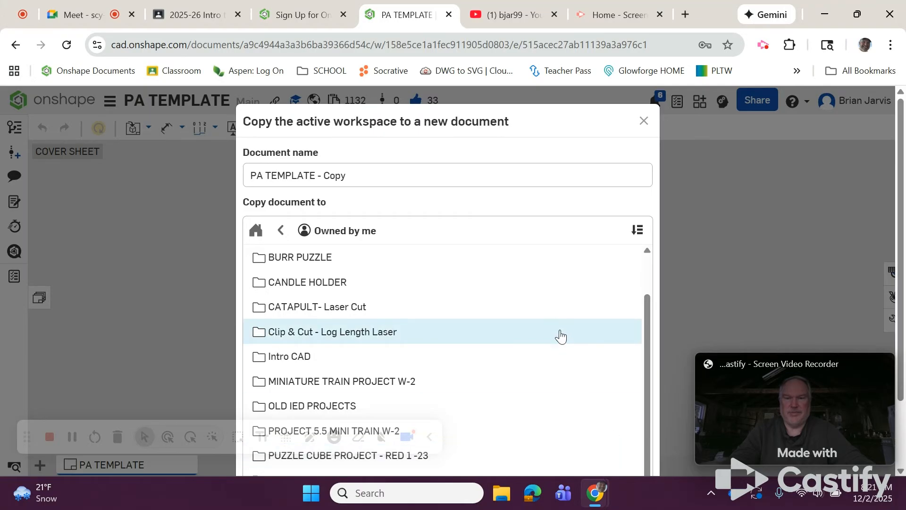
{"action": "scroll", "coordinate": [558, 335], "scroll_direction": "down", "scroll_amount": 2}
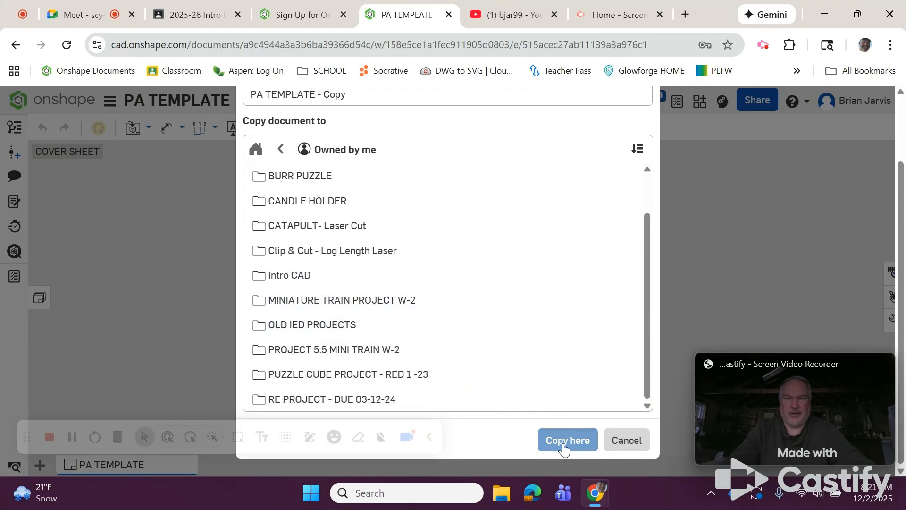
{"action": "left_click", "coordinate": [564, 448]}
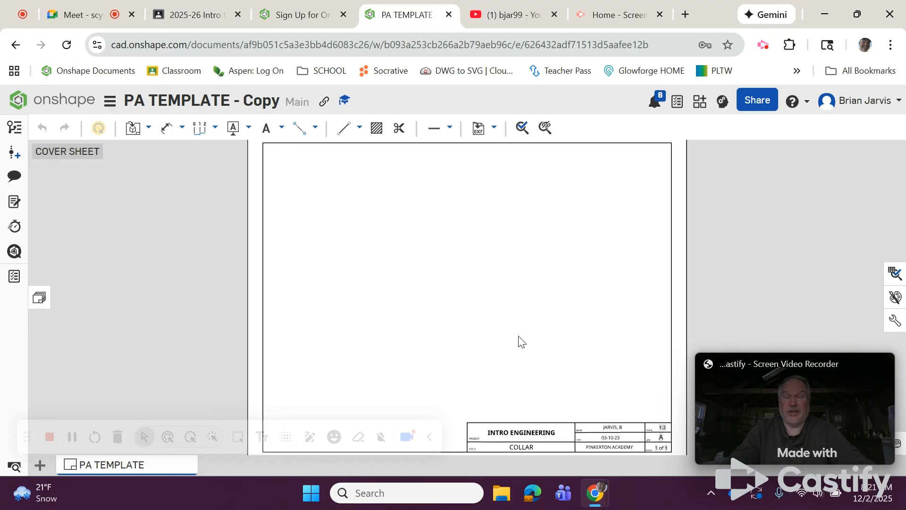
Set the date in the copied drawing's title block to 12-02-25.
{"action": "scroll", "coordinate": [547, 343], "scroll_direction": "down", "scroll_amount": 4}
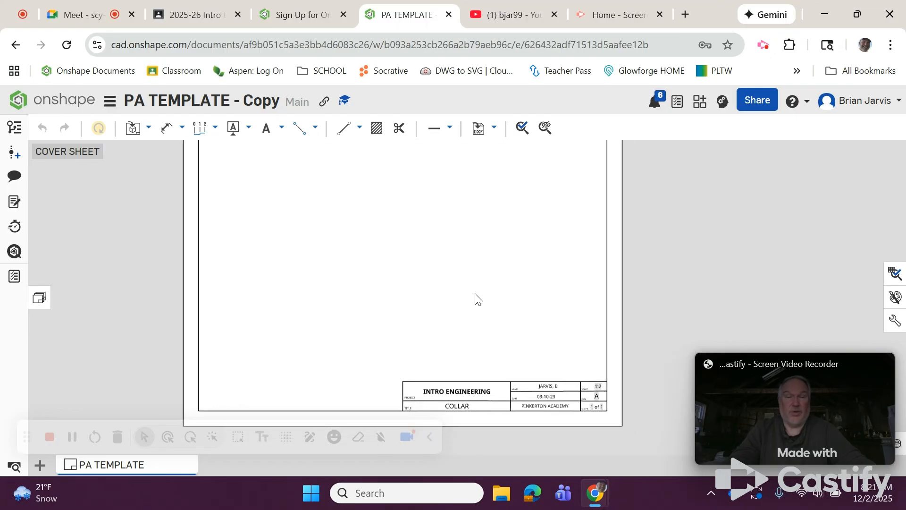
{"action": "scroll", "coordinate": [509, 410], "scroll_direction": "up", "scroll_amount": 3}
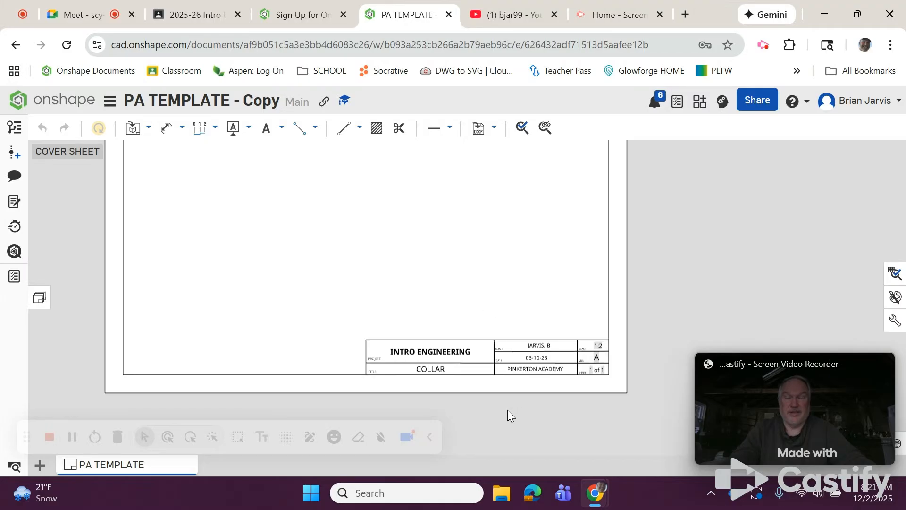
{"action": "middle_click_drag", "start_coordinate": [482, 251], "coordinate": [455, 265]}
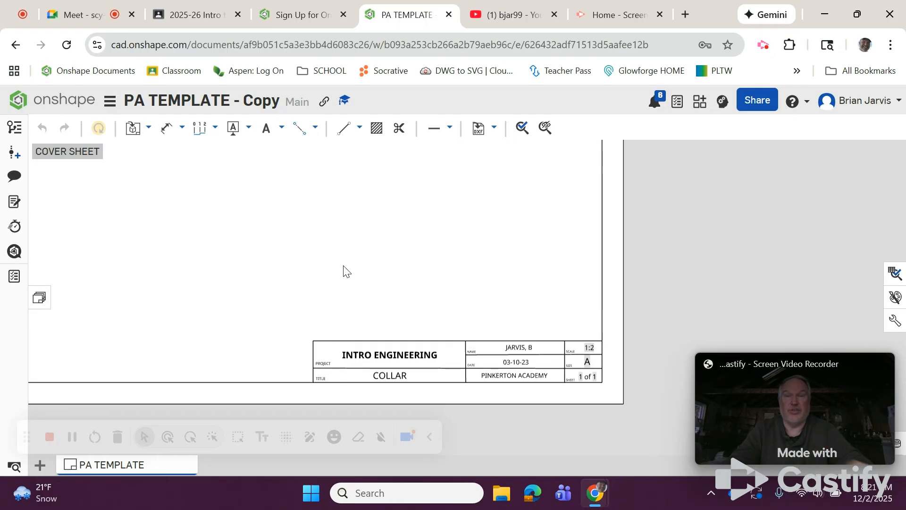
{"action": "left_click", "coordinate": [433, 377]}
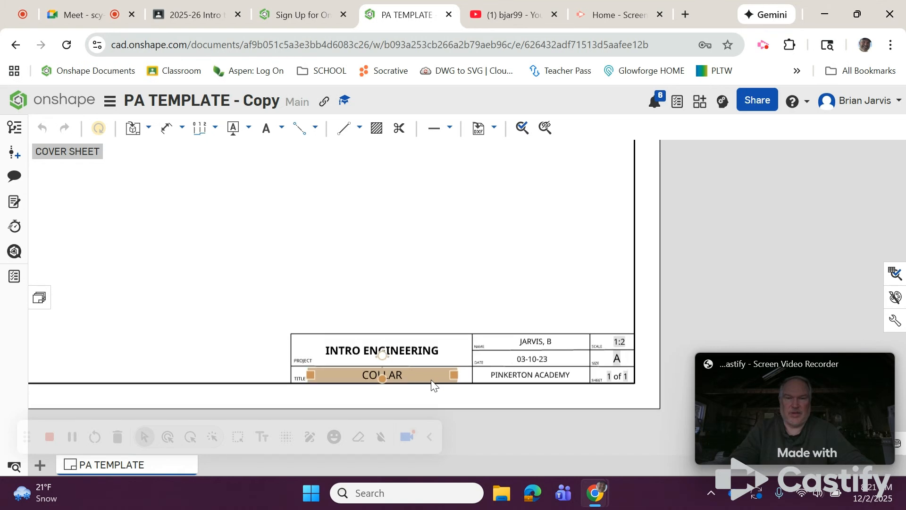
{"action": "scroll", "coordinate": [430, 378], "scroll_direction": "up", "scroll_amount": 5}
{"action": "middle_click_drag", "start_coordinate": [488, 229], "coordinate": [381, 199]}
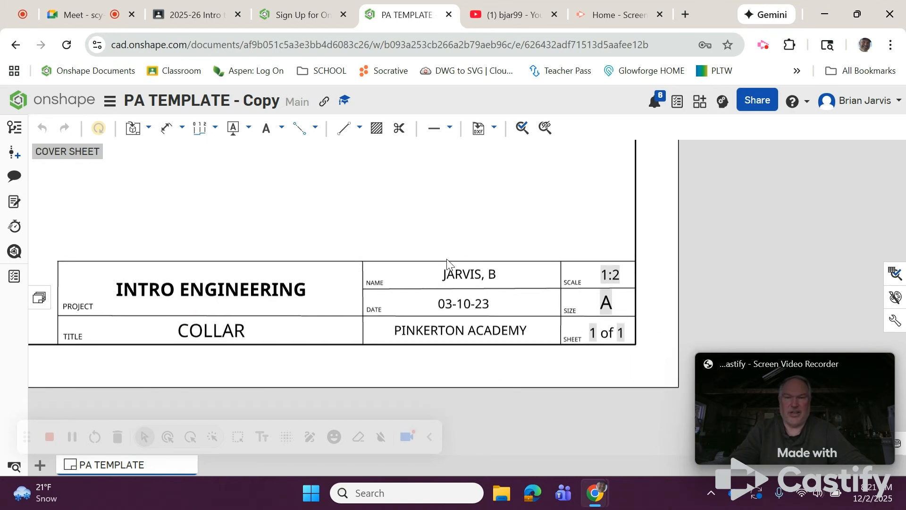
{"action": "double_click", "coordinate": [479, 304]}
{"action": "left_click_drag", "start_coordinate": [511, 302], "coordinate": [408, 294]}
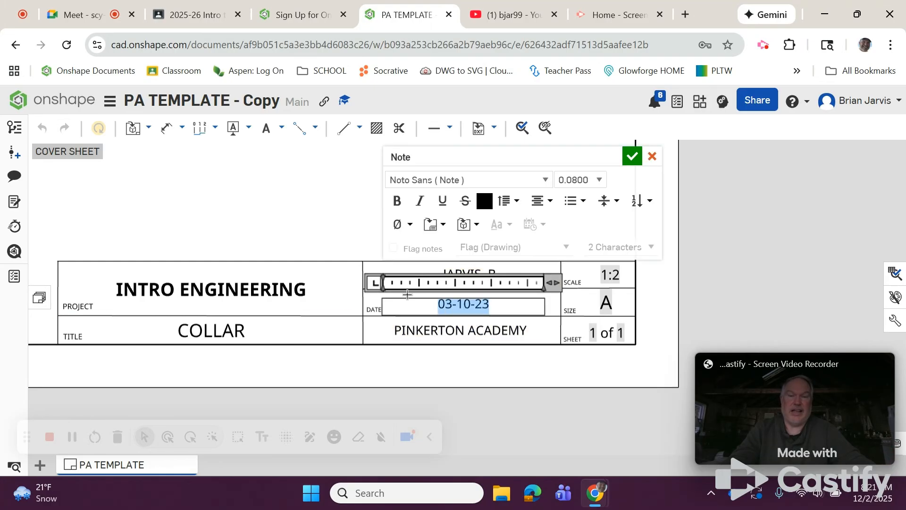
{"action": "type", "text": "12-02-25"}
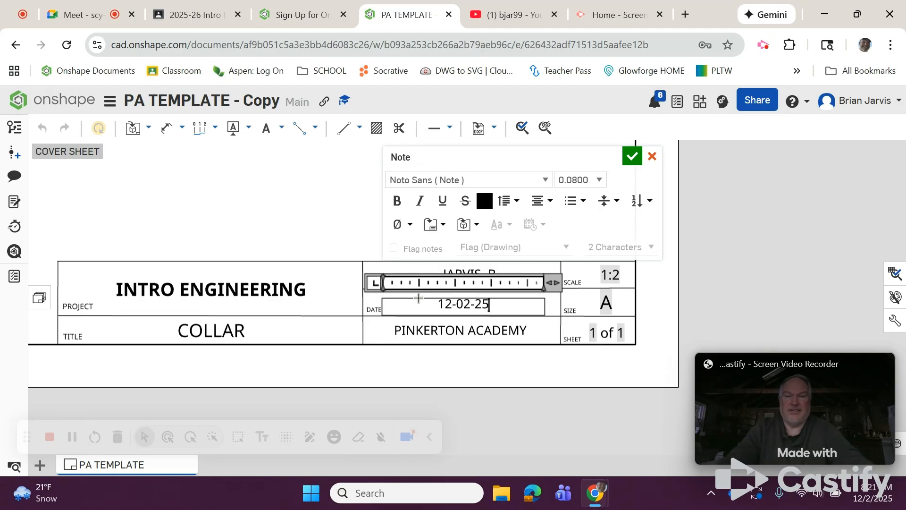
{"action": "left_click", "coordinate": [640, 163]}
Change the SIZE label in the title block to BLOCK.
{"action": "scroll", "coordinate": [587, 321], "scroll_direction": "up", "scroll_amount": 2}
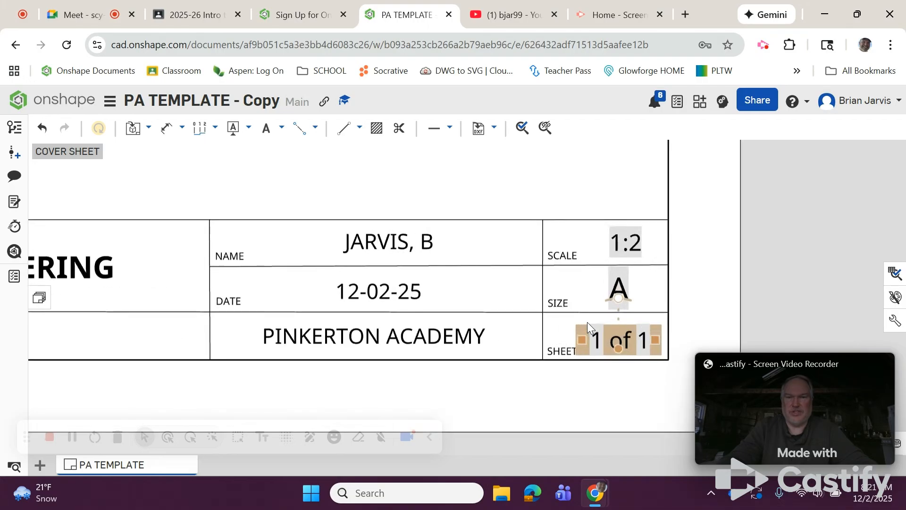
{"action": "scroll", "coordinate": [588, 322], "scroll_direction": "up", "scroll_amount": 3}
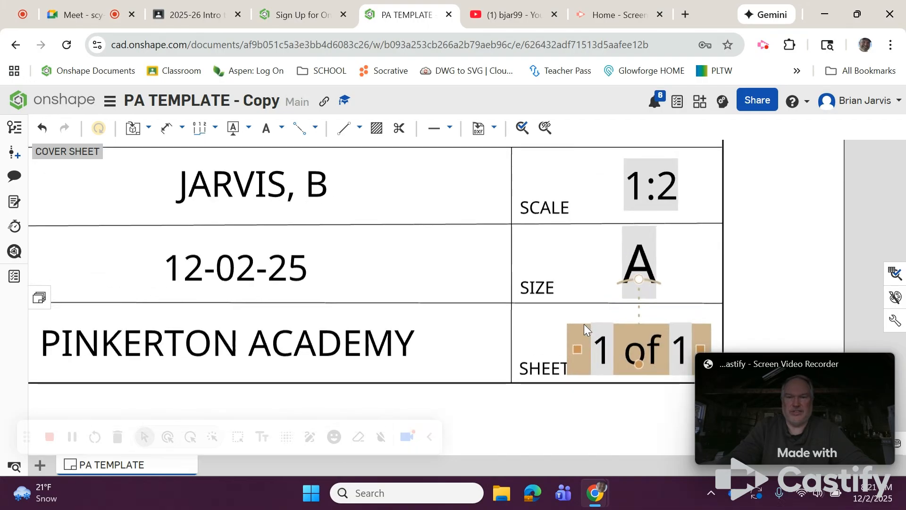
{"action": "double_click", "coordinate": [533, 286]}
{"action": "left_click_drag", "start_coordinate": [570, 289], "coordinate": [512, 287]}
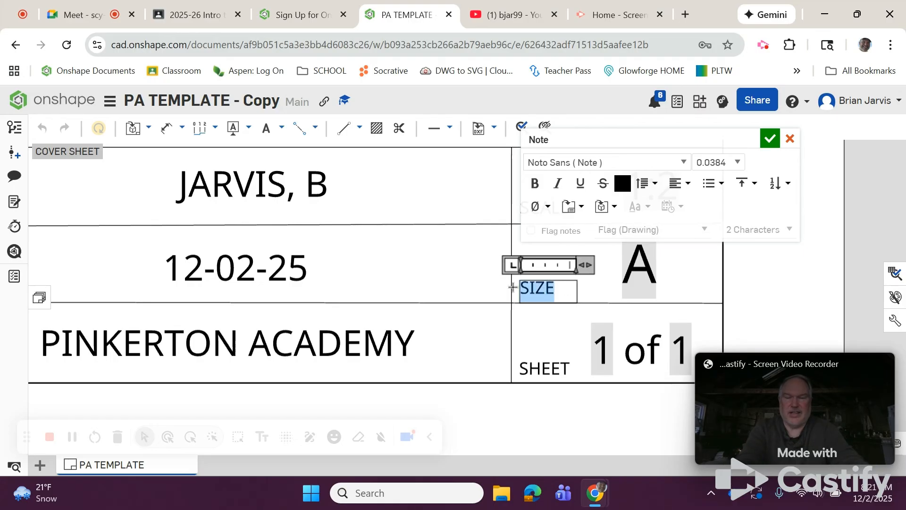
{"action": "type", "text": "BLOCK"}
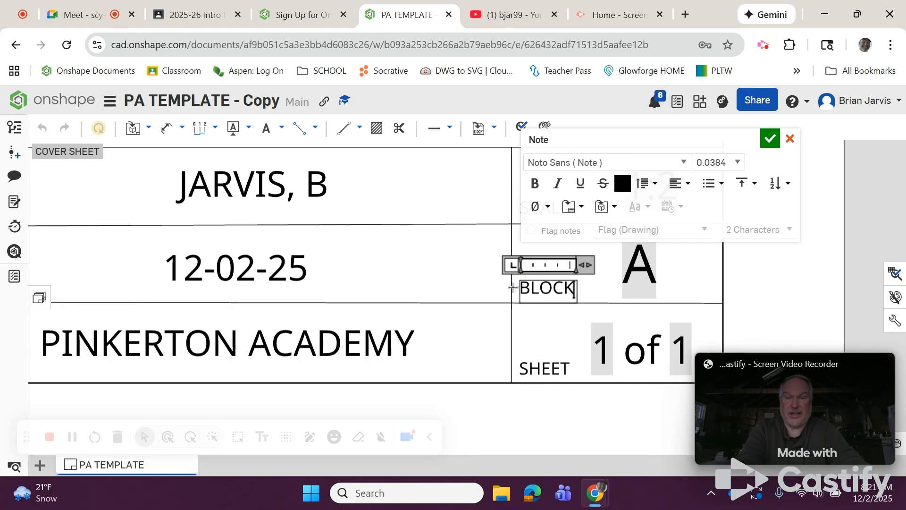
{"action": "left_click", "coordinate": [768, 266]}
Replace the sheet size letter beside the BLOCK label in the title block with W2.
{"action": "double_click", "coordinate": [651, 252]}
{"action": "type", "text": "W"}
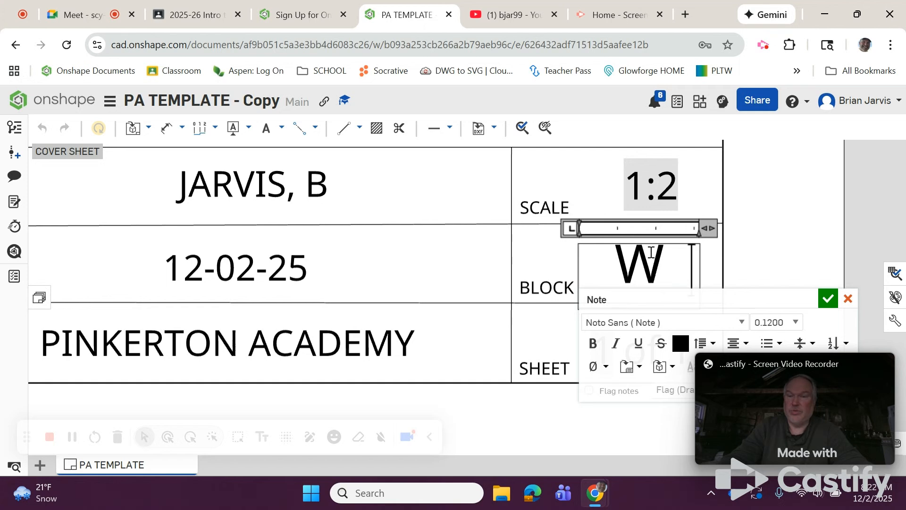
{"action": "type", "text": "2"}
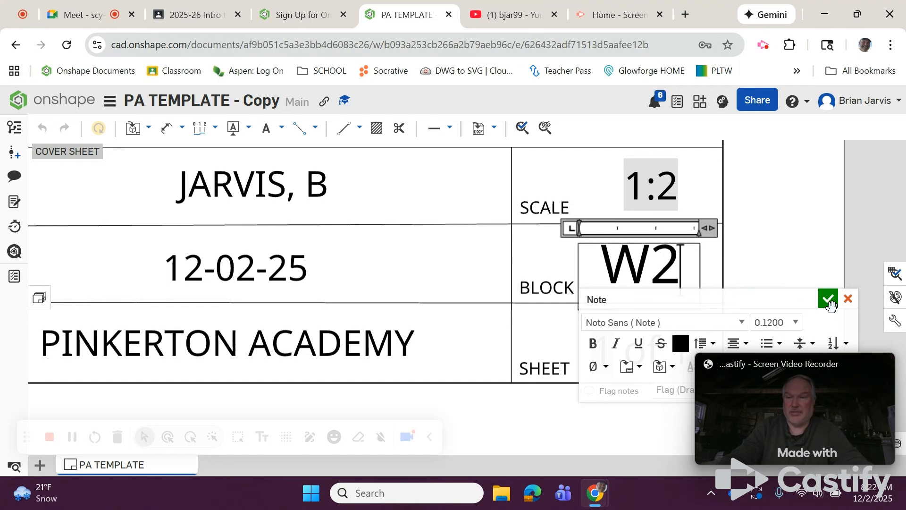
{"action": "left_click", "coordinate": [828, 298]}
Change the TITLE entry in the title block to PUZZLE CUBE PROJECT.
{"action": "scroll", "coordinate": [302, 293], "scroll_direction": "down", "scroll_amount": 4}
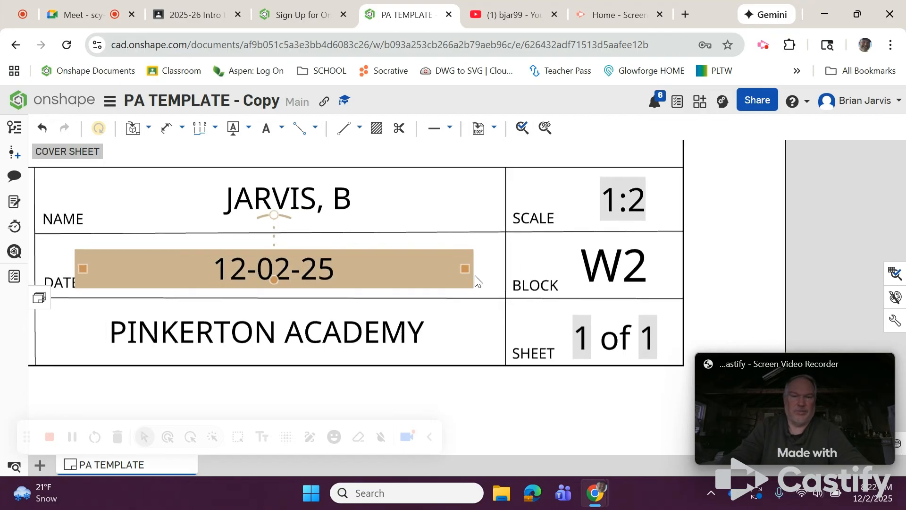
{"action": "mouse_move", "coordinate": [283, 279]}
{"action": "middle_mouse_down"}
{"action": "mouse_move", "coordinate": [662, 278]}
{"action": "mouse_move", "coordinate": [730, 256]}
{"action": "middle_mouse_up"}
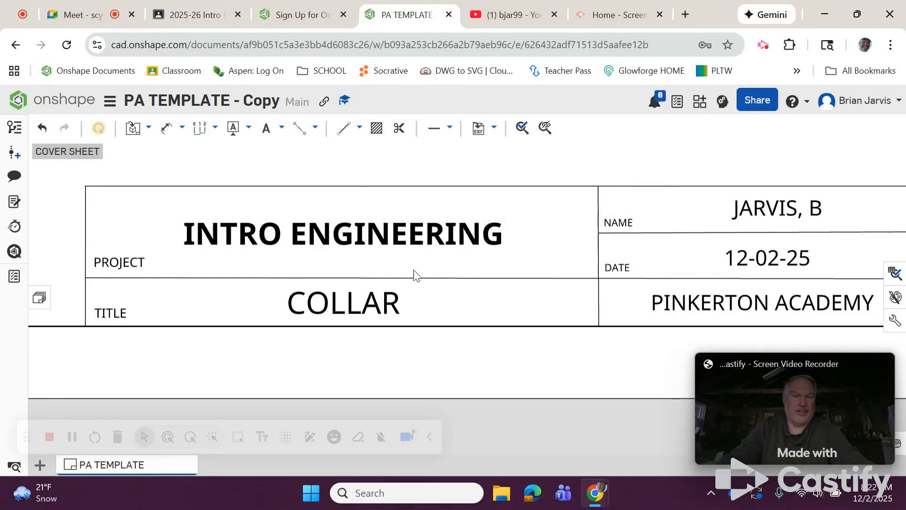
{"action": "double_click", "coordinate": [386, 296]}
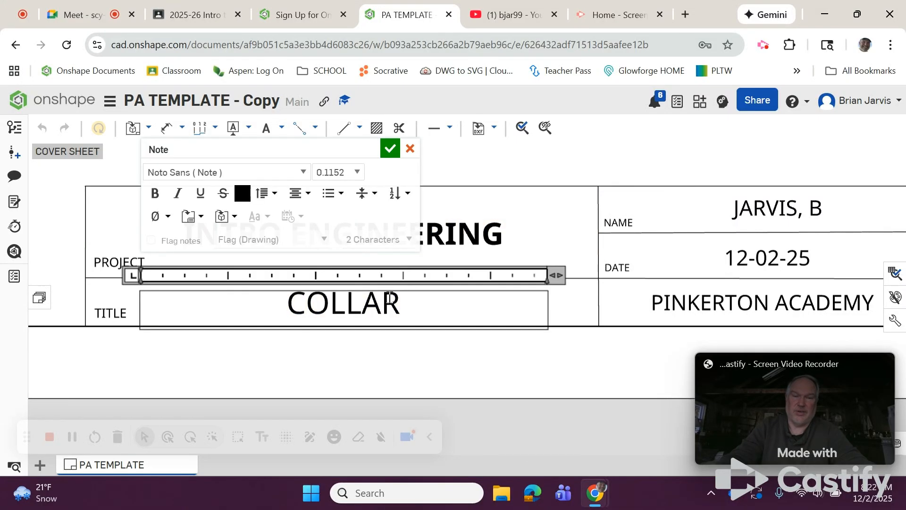
{"action": "left_click_drag", "start_coordinate": [400, 304], "coordinate": [291, 283]}
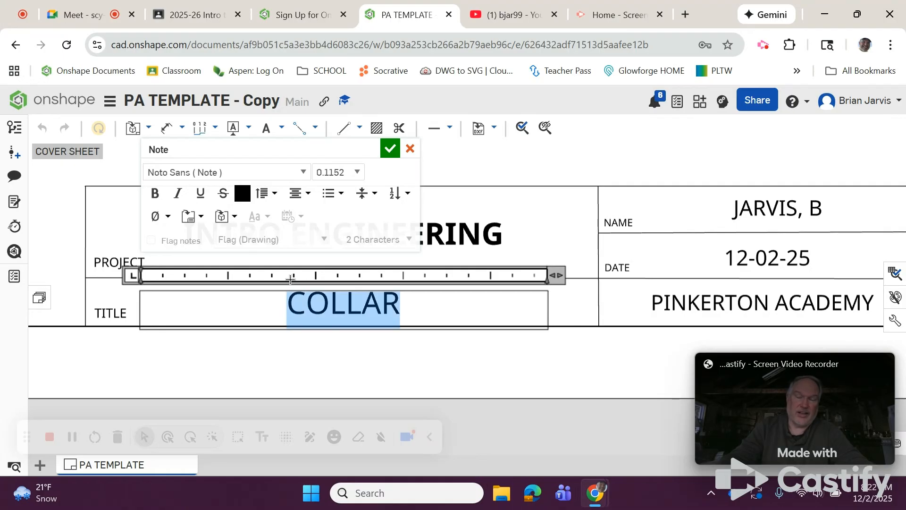
{"action": "type", "text": "P"}
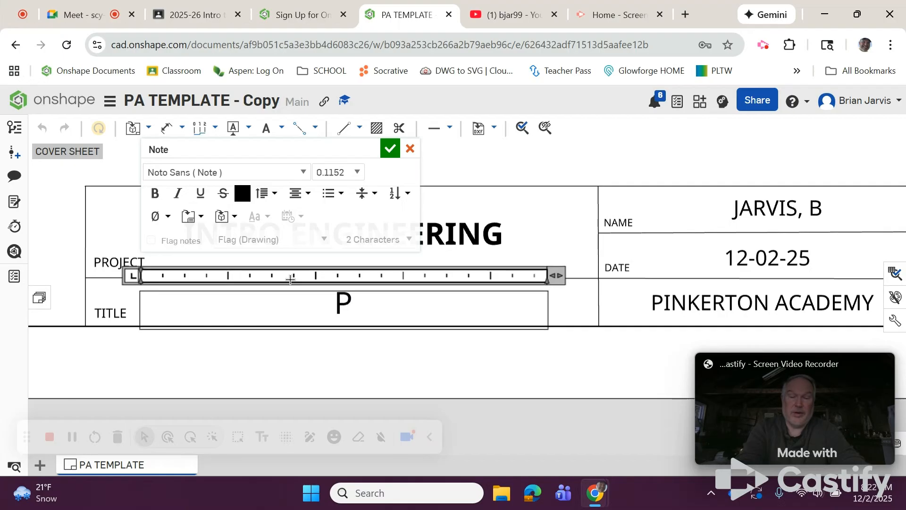
{"action": "type", "text": "UZZL"}
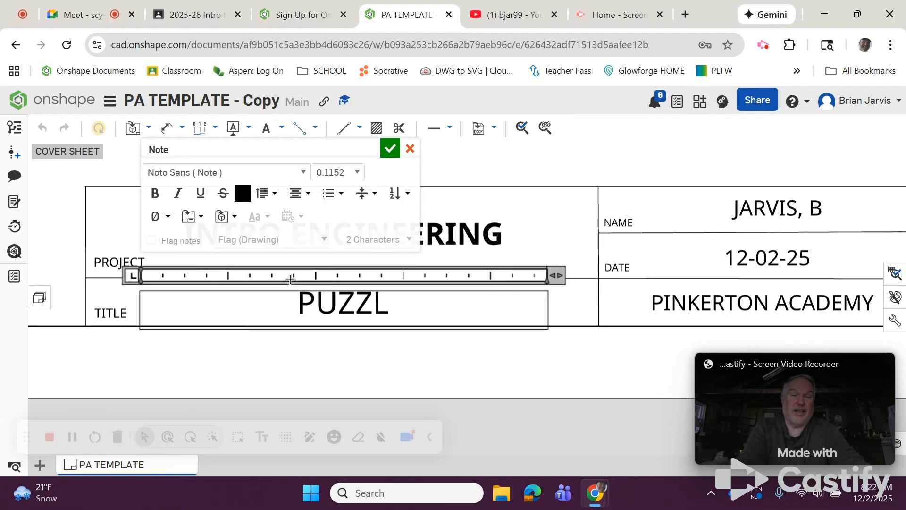
{"action": "type", "text": "E CUB"}
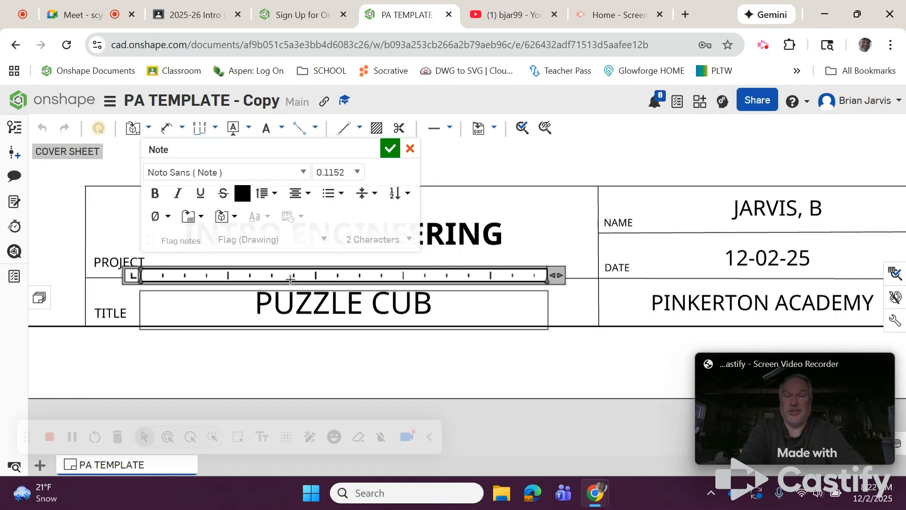
{"action": "type", "text": "E PRO"}
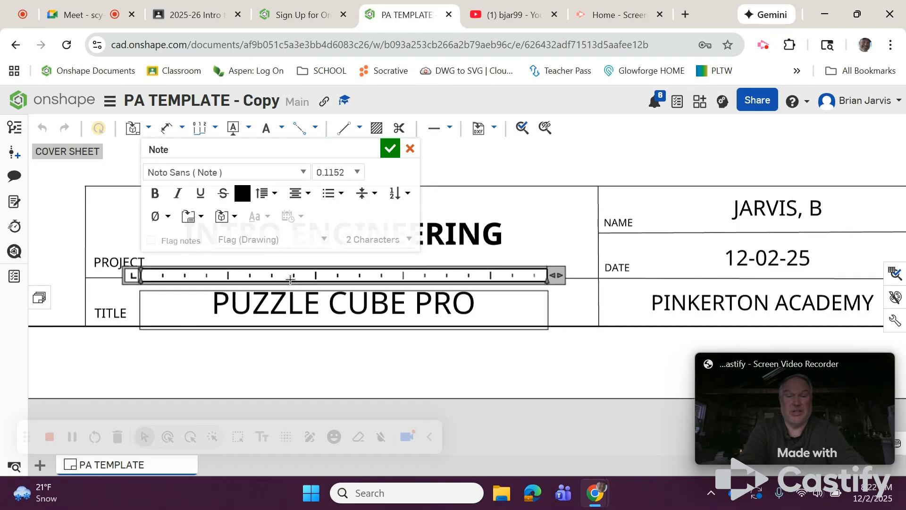
{"action": "type", "text": "JECT"}
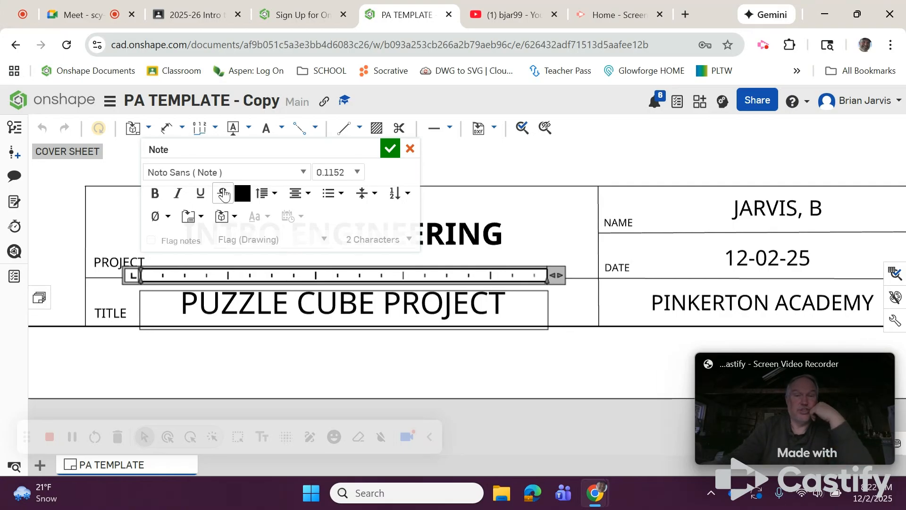
{"action": "left_click", "coordinate": [389, 149]}
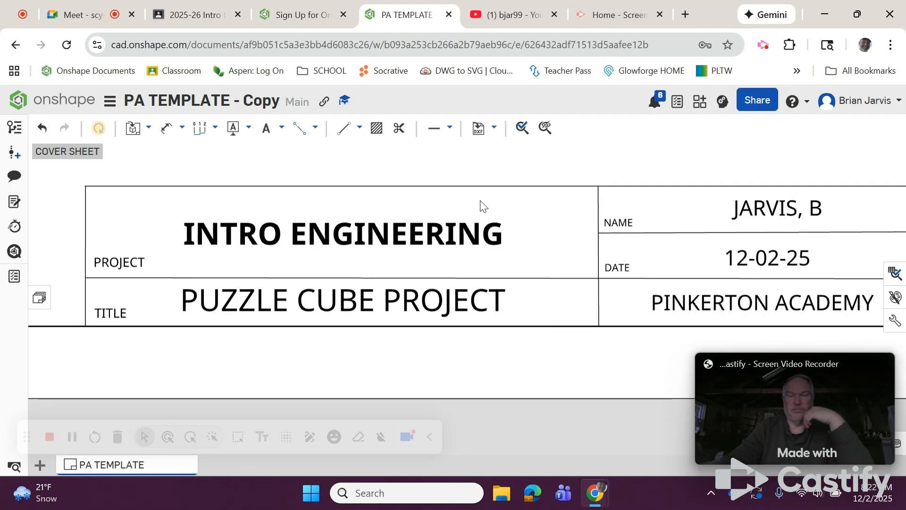
Examine the edited title block fields and the lower border of the drawing sheet up close.
{"action": "scroll", "coordinate": [468, 215], "scroll_direction": "down", "scroll_amount": 5}
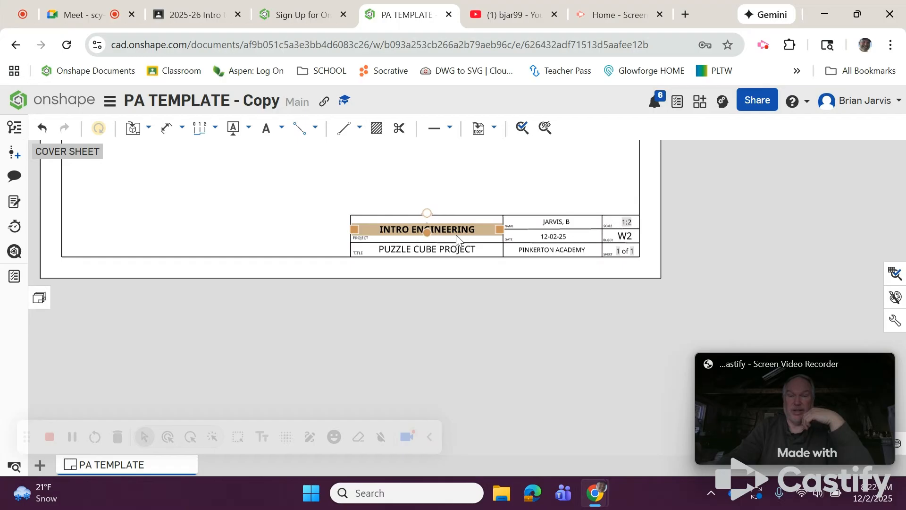
{"action": "scroll", "coordinate": [458, 235], "scroll_direction": "up", "scroll_amount": 5}
{"action": "scroll", "coordinate": [457, 231], "scroll_direction": "up", "scroll_amount": 2}
{"action": "scroll", "coordinate": [457, 230], "scroll_direction": "down", "scroll_amount": 5}
{"action": "scroll", "coordinate": [454, 250], "scroll_direction": "up", "scroll_amount": 6}
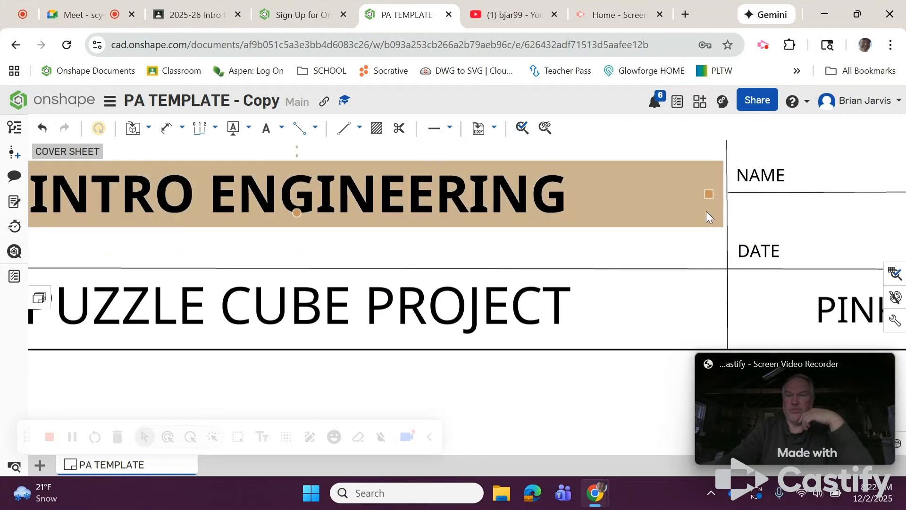
{"action": "scroll", "coordinate": [709, 213], "scroll_direction": "up", "scroll_amount": 3}
{"action": "scroll", "coordinate": [708, 202], "scroll_direction": "down", "scroll_amount": 4}
{"action": "scroll", "coordinate": [614, 238], "scroll_direction": "down", "scroll_amount": 7}
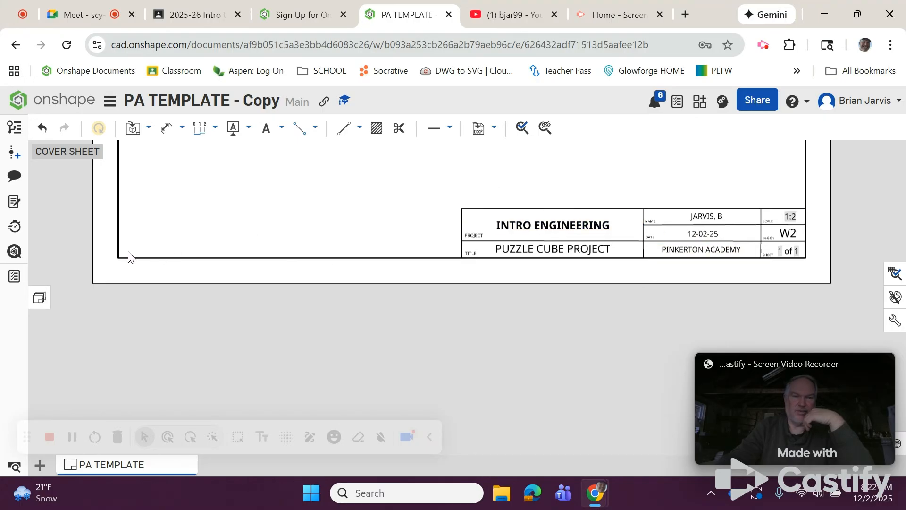
{"action": "scroll", "coordinate": [128, 258], "scroll_direction": "up", "scroll_amount": 5}
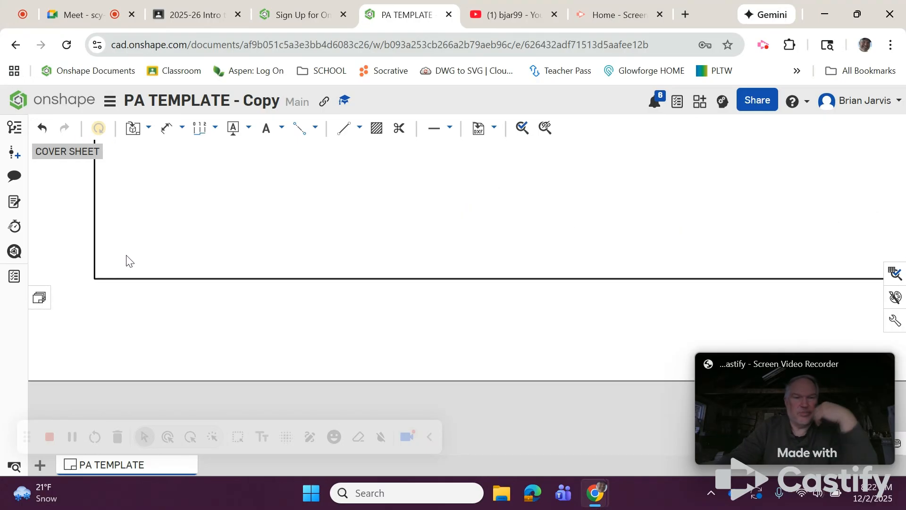
{"action": "scroll", "coordinate": [130, 262], "scroll_direction": "down", "scroll_amount": 5}
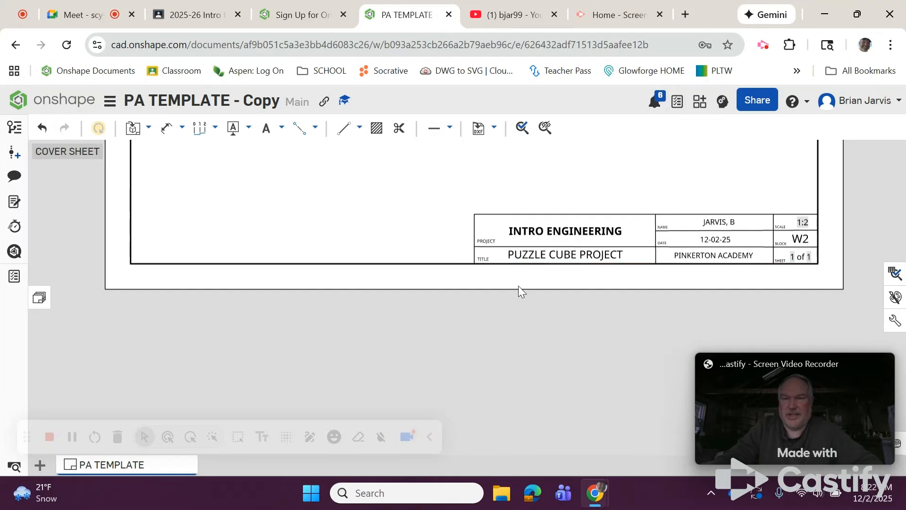
{"action": "left_click", "coordinate": [734, 227]}
{"action": "scroll", "coordinate": [734, 228], "scroll_direction": "up", "scroll_amount": 3}
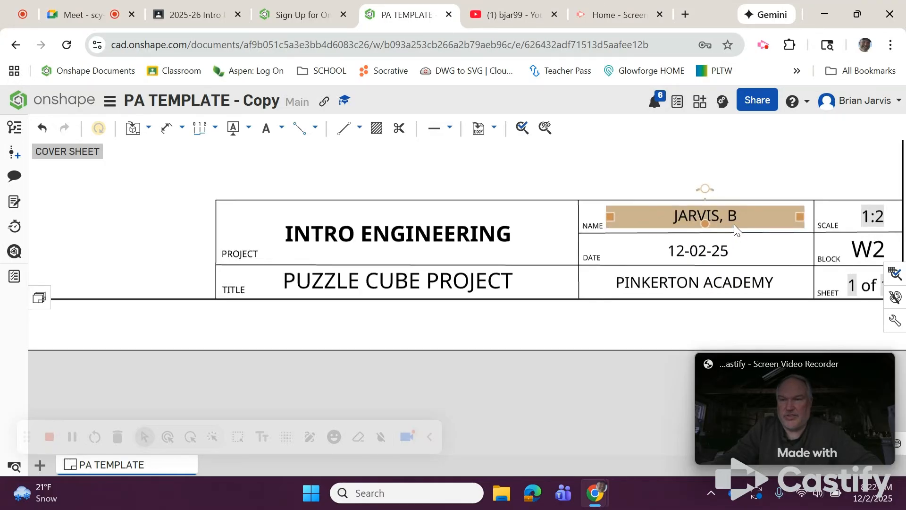
{"action": "scroll", "coordinate": [736, 223], "scroll_direction": "up", "scroll_amount": 3}
{"action": "scroll", "coordinate": [735, 223], "scroll_direction": "down", "scroll_amount": 4}
{"action": "scroll", "coordinate": [733, 225], "scroll_direction": "up", "scroll_amount": 1}
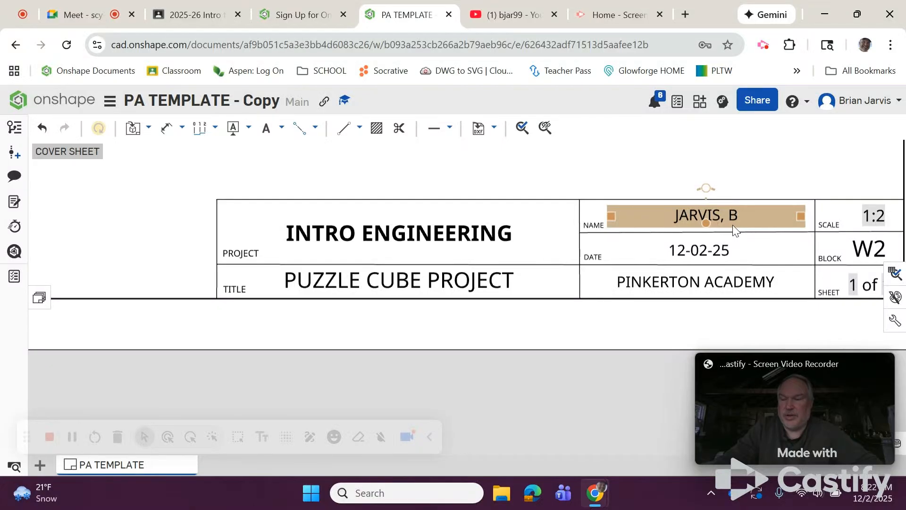
{"action": "scroll", "coordinate": [733, 223], "scroll_direction": "up", "scroll_amount": 2}
{"action": "scroll", "coordinate": [732, 222], "scroll_direction": "down", "scroll_amount": 3}
{"action": "scroll", "coordinate": [725, 232], "scroll_direction": "down", "scroll_amount": 1}
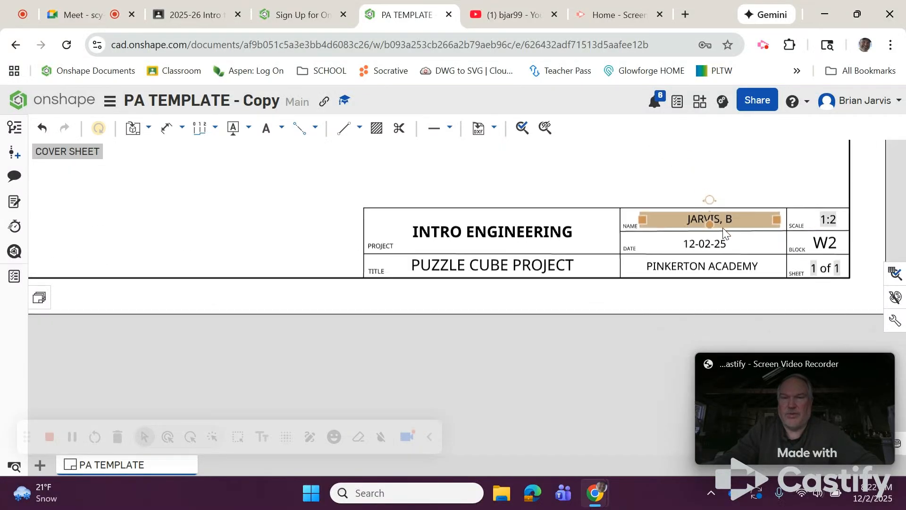
Review the whole drawing sheet with its border and filled-in title block.
{"action": "scroll", "coordinate": [557, 203], "scroll_direction": "down", "scroll_amount": 2}
{"action": "right_click_drag", "start_coordinate": [533, 191], "coordinate": [522, 308]}
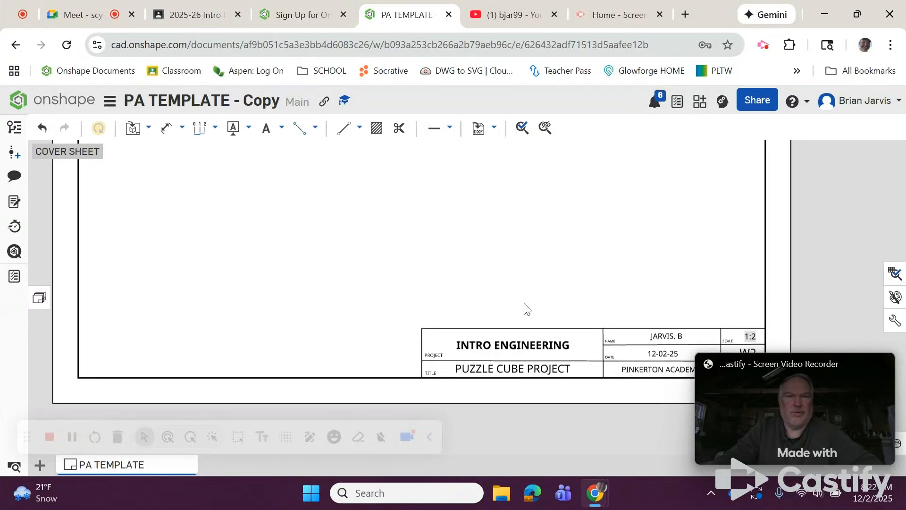
{"action": "scroll", "coordinate": [505, 266], "scroll_direction": "down", "scroll_amount": 2}
{"action": "right_click_drag", "start_coordinate": [508, 272], "coordinate": [512, 335]}
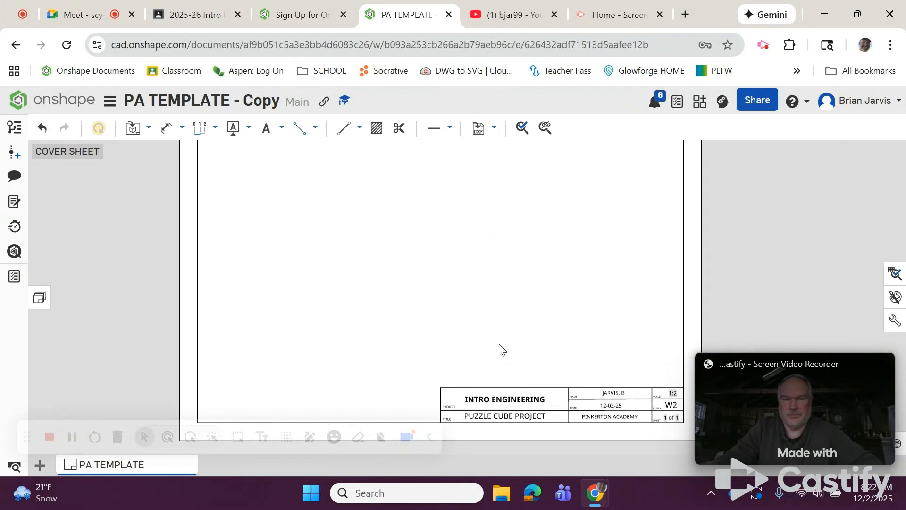
{"action": "scroll", "coordinate": [460, 261], "scroll_direction": "down", "scroll_amount": 1}
{"action": "right_click_drag", "start_coordinate": [461, 263], "coordinate": [470, 309]}
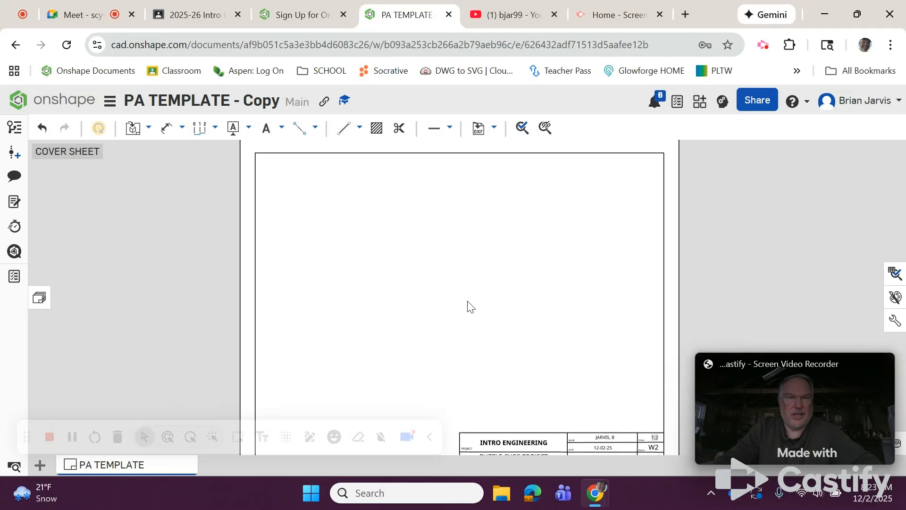
{"action": "scroll", "coordinate": [500, 310], "scroll_direction": "down", "scroll_amount": 1}
{"action": "middle_click_drag", "start_coordinate": [499, 296], "coordinate": [493, 280]}
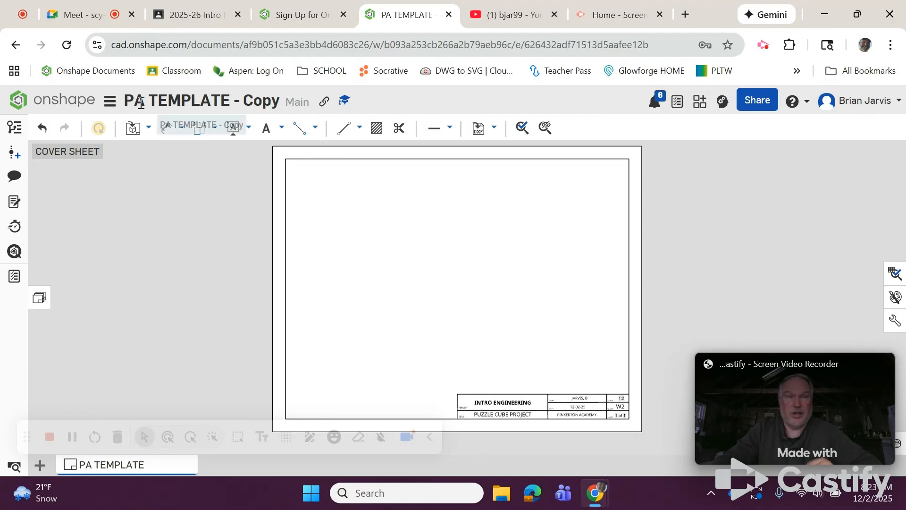
Copy the workspace into Owned by me as a new document named PUZZLE CUBE PROJECT - BPJ.
{"action": "left_click", "coordinate": [110, 102]}
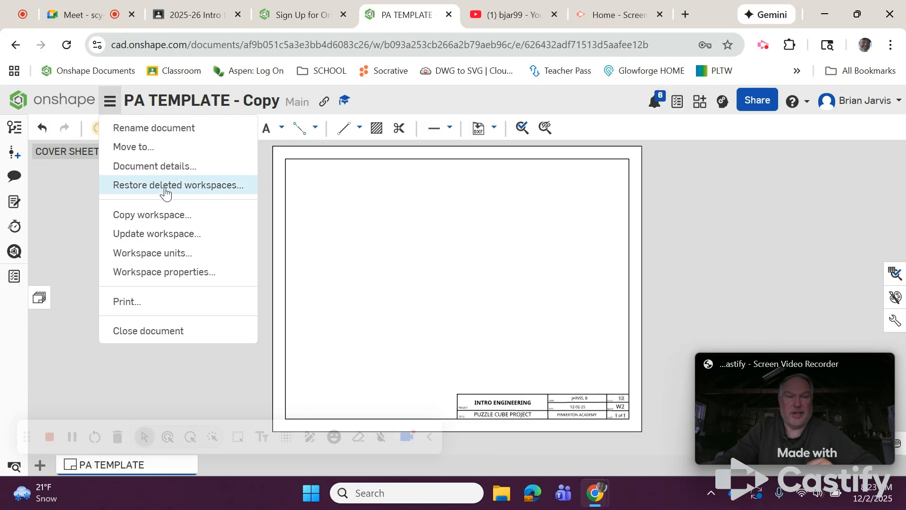
{"action": "left_click", "coordinate": [174, 215]}
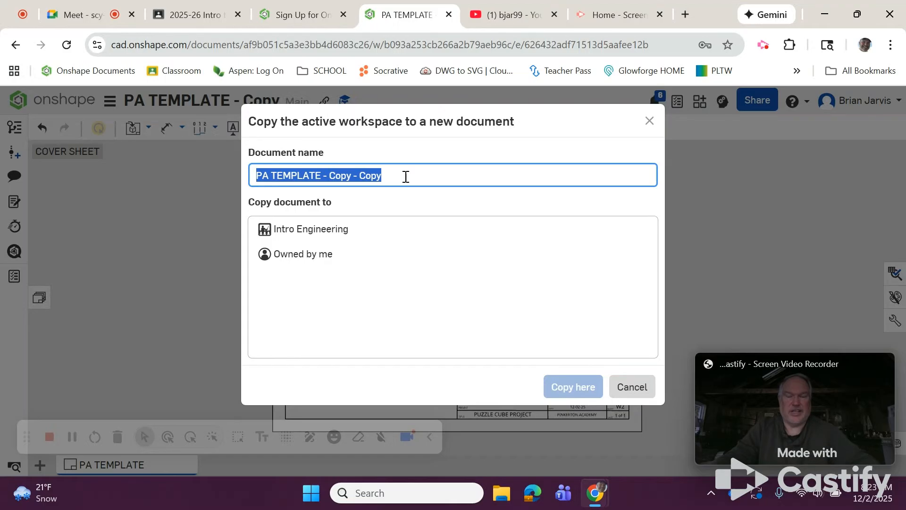
{"action": "type", "text": "PUZZLE CUBE PROJECT - BPJ"}
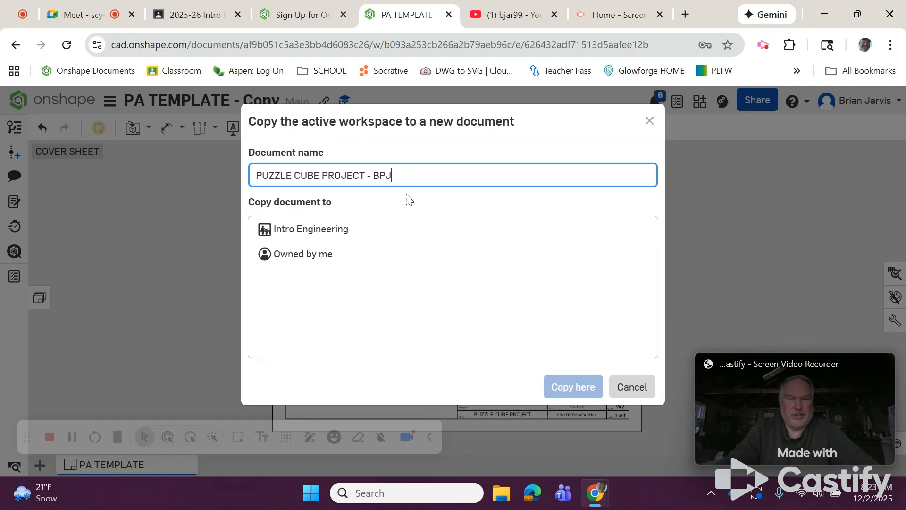
{"action": "left_click", "coordinate": [362, 259]}
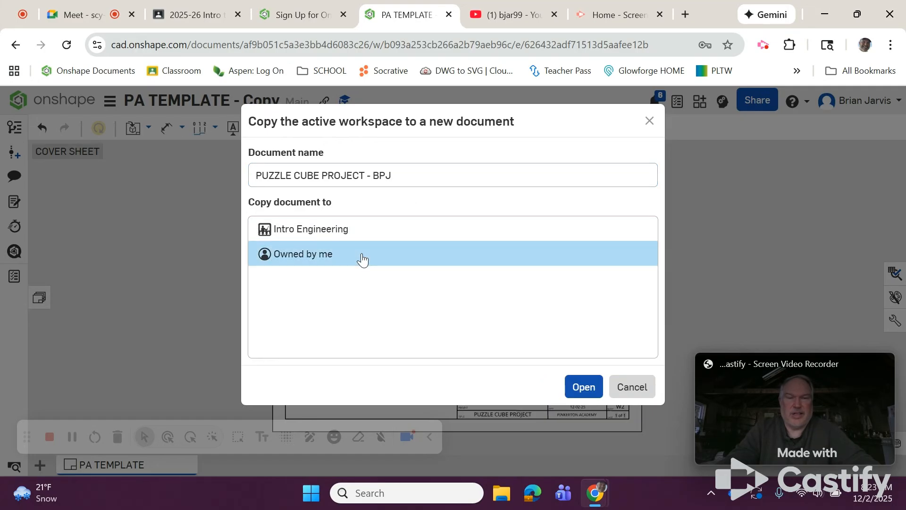
{"action": "left_click", "coordinate": [592, 391]}
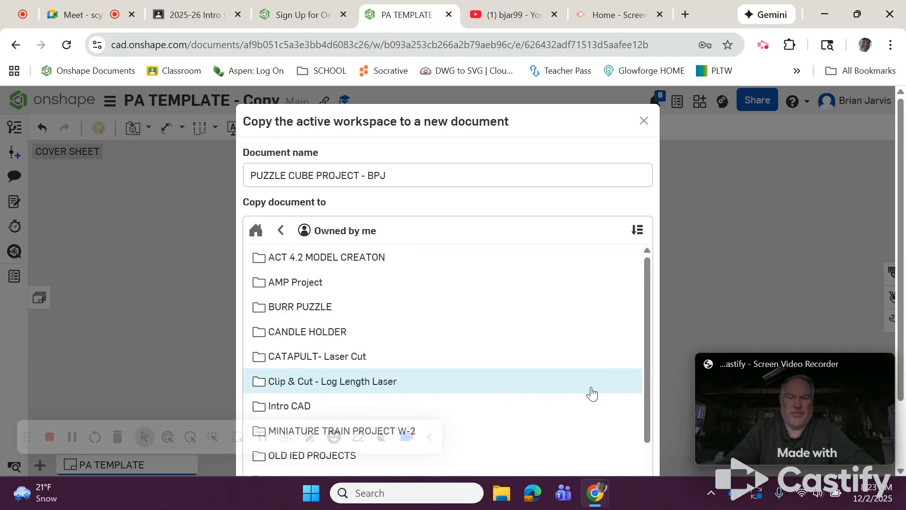
{"action": "scroll", "coordinate": [592, 392], "scroll_direction": "down", "scroll_amount": 5}
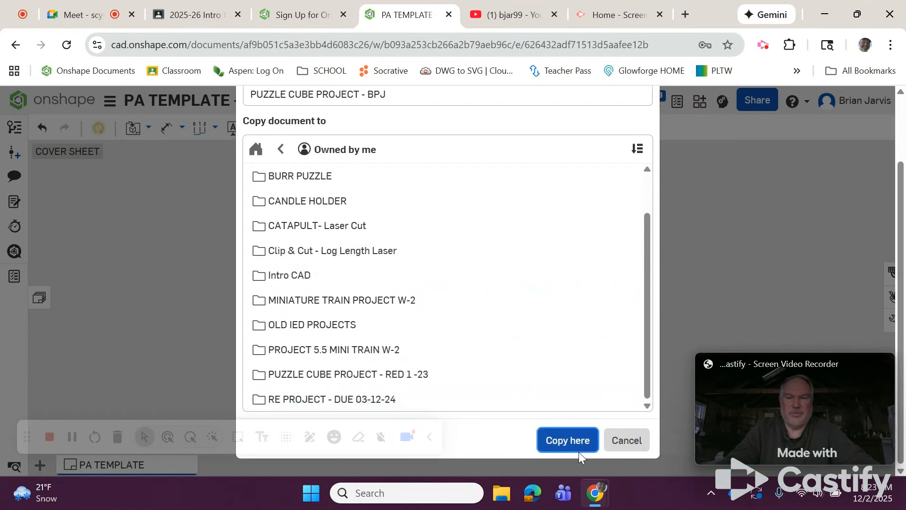
{"action": "left_click", "coordinate": [575, 446]}
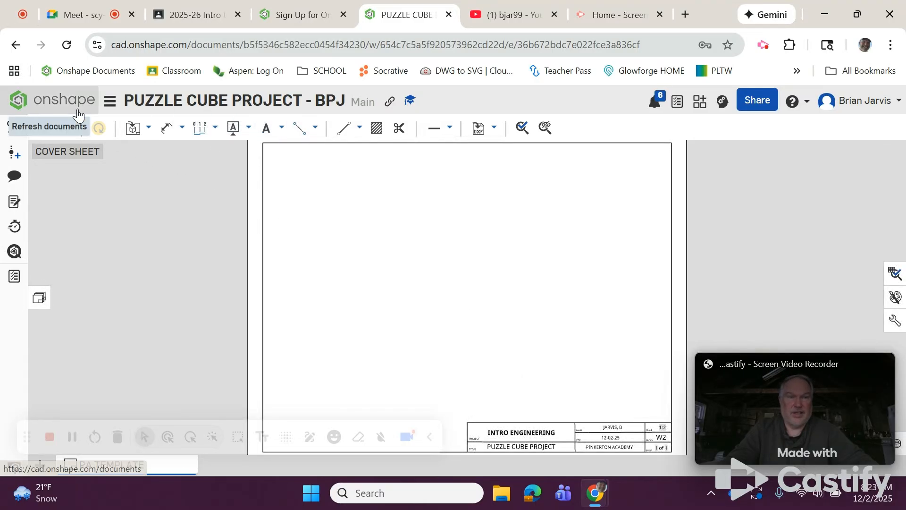
Return to the documents list and reopen PUZZLE CUBE PROJECT - BPJ from Owned by me to view its full sheet.
{"action": "left_click", "coordinate": [51, 102]}
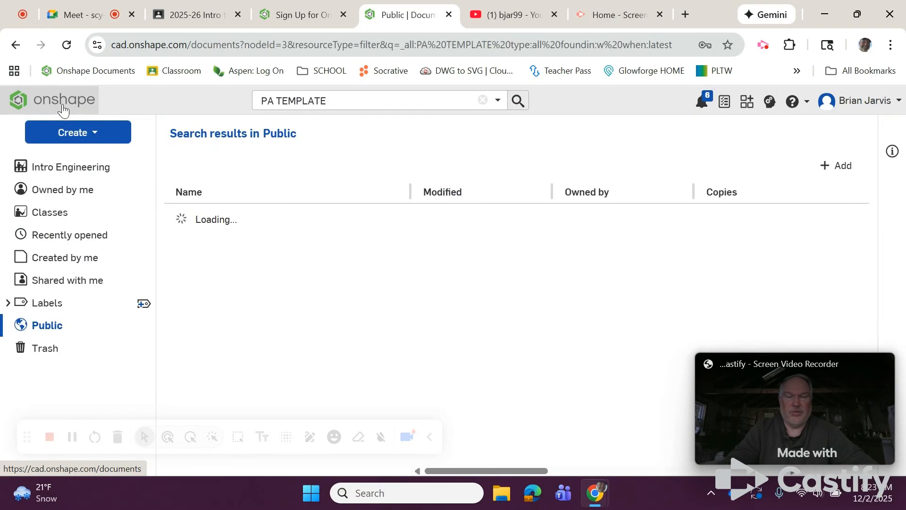
{"action": "left_click", "coordinate": [70, 189]}
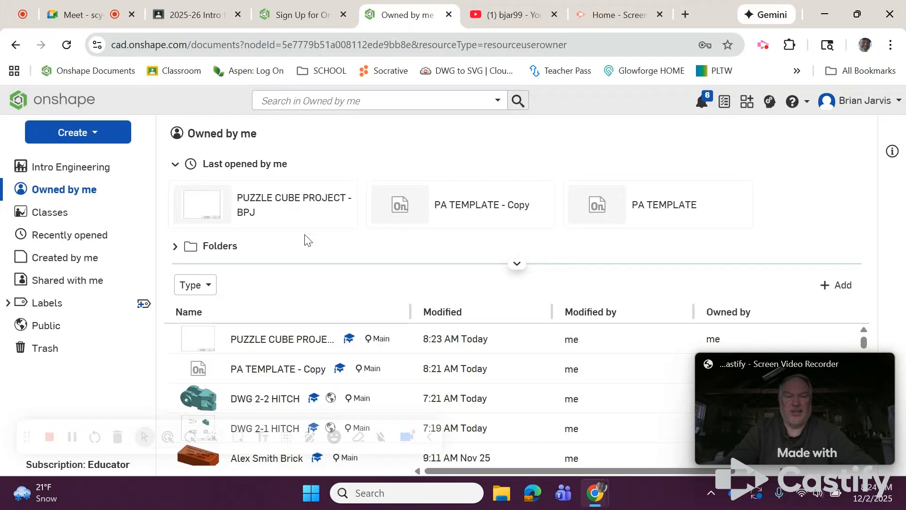
{"action": "left_click", "coordinate": [296, 345]}
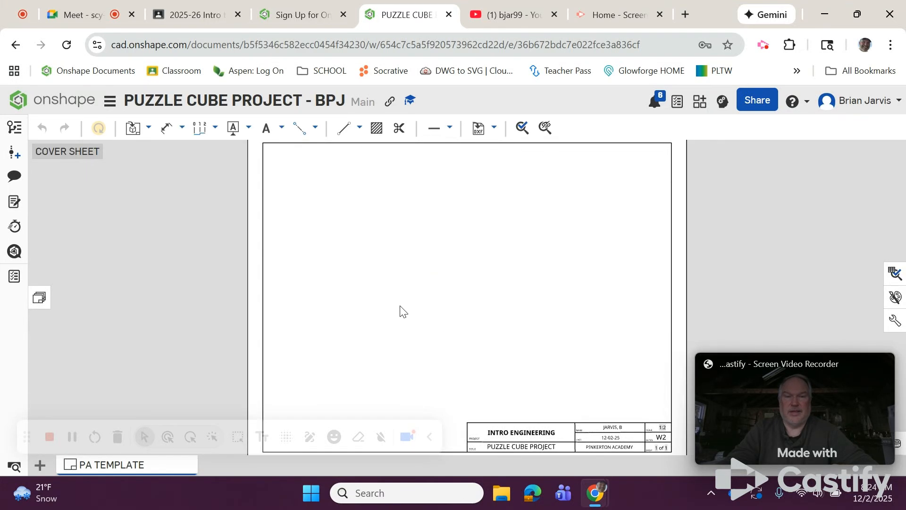
{"action": "scroll", "coordinate": [403, 309], "scroll_direction": "down", "scroll_amount": 2}
{"action": "middle_click_drag", "start_coordinate": [413, 298], "coordinate": [363, 288]}
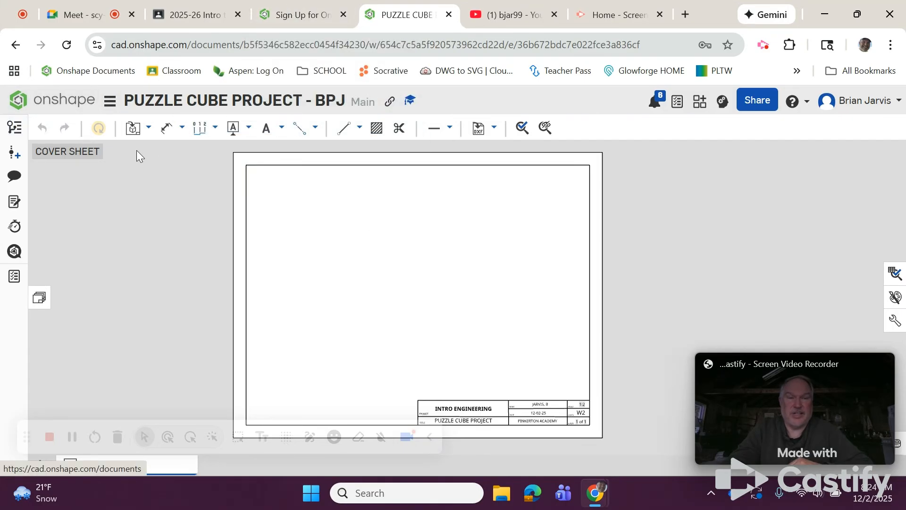
Return to the documents list and open PUZZLE CUBE PROJECT - BPJ - Copy from Intro Engineering.
{"action": "left_click", "coordinate": [76, 101]}
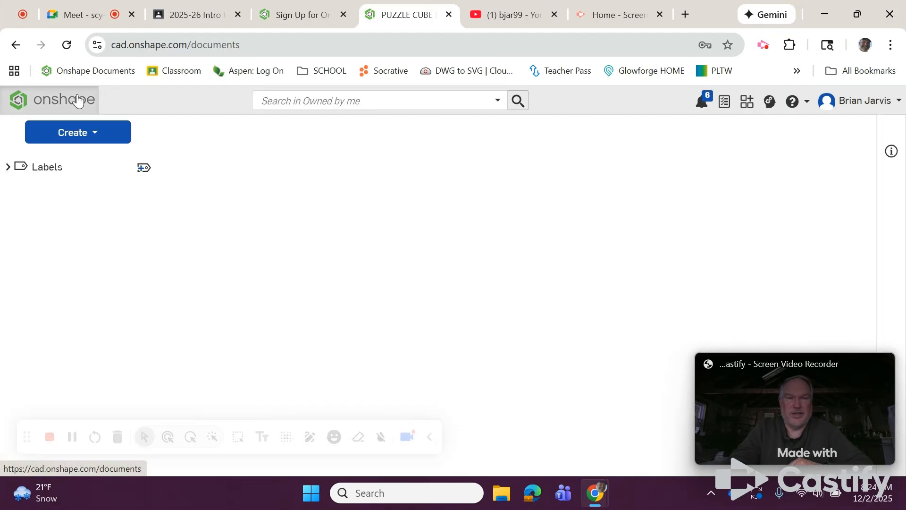
{"action": "left_click", "coordinate": [123, 175]}
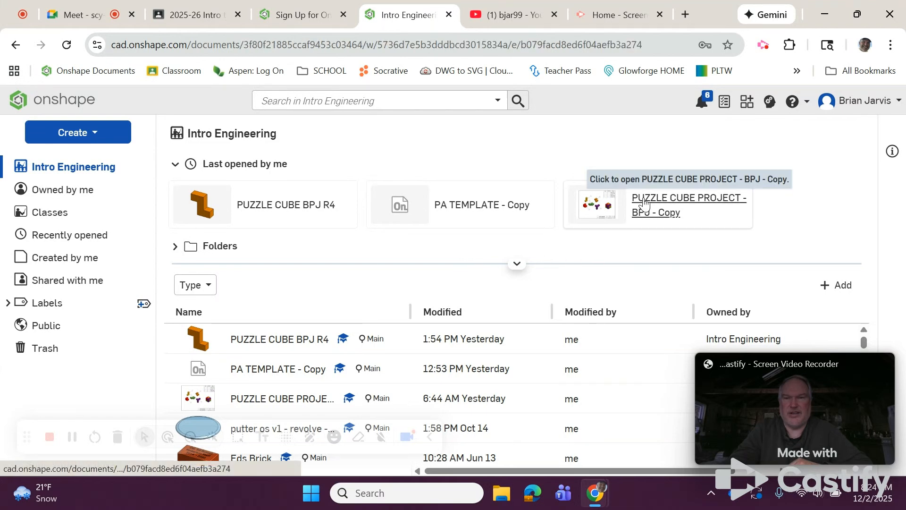
{"action": "left_click", "coordinate": [613, 219]}
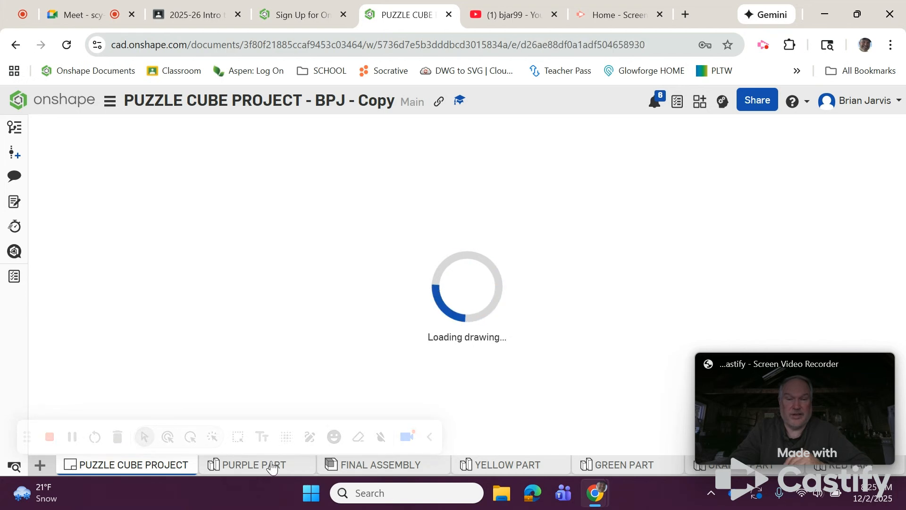
Look through the purple, yellow, green, orange and red part studios of the finished puzzle cube project.
{"action": "left_click", "coordinate": [257, 465]}
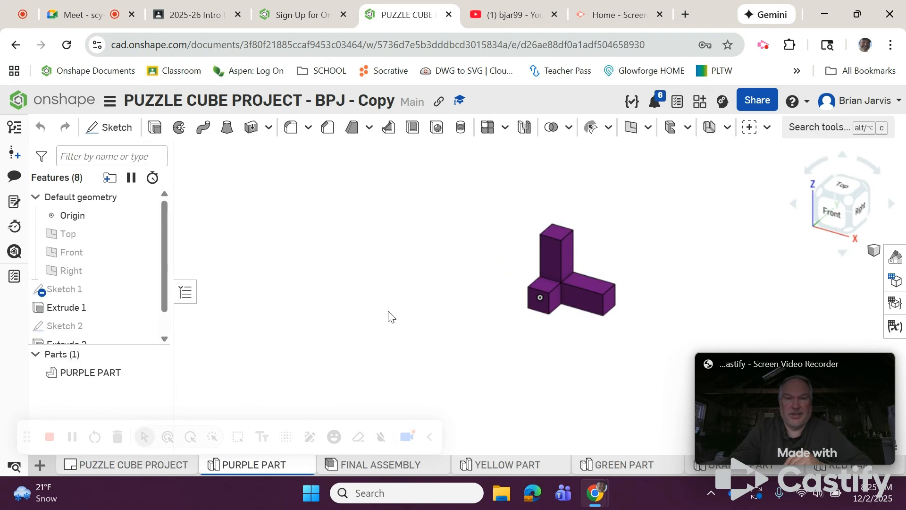
{"action": "middle_click_drag", "start_coordinate": [383, 308], "coordinate": [298, 299]}
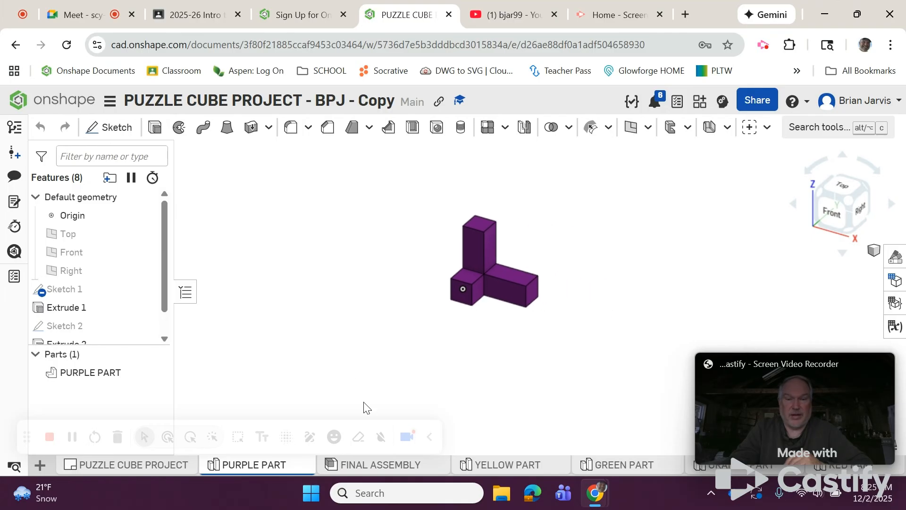
{"action": "left_click", "coordinate": [516, 466]}
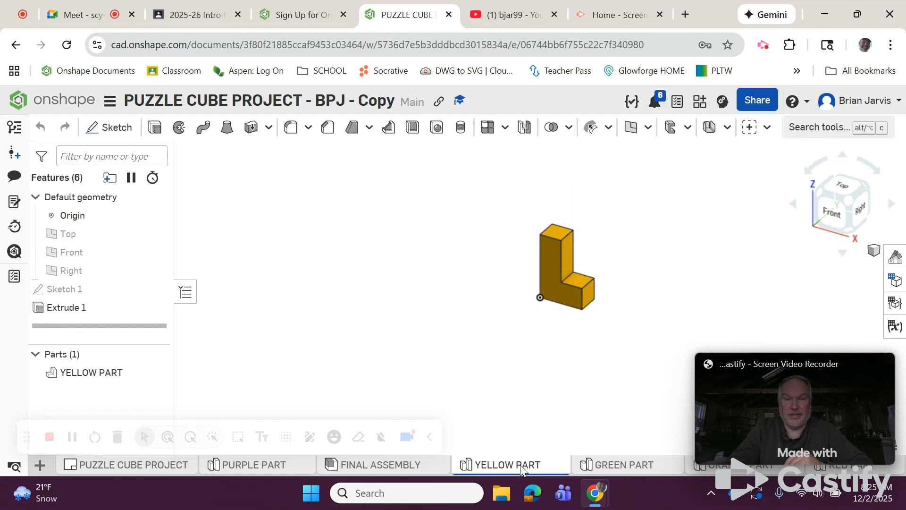
{"action": "left_click", "coordinate": [616, 466]}
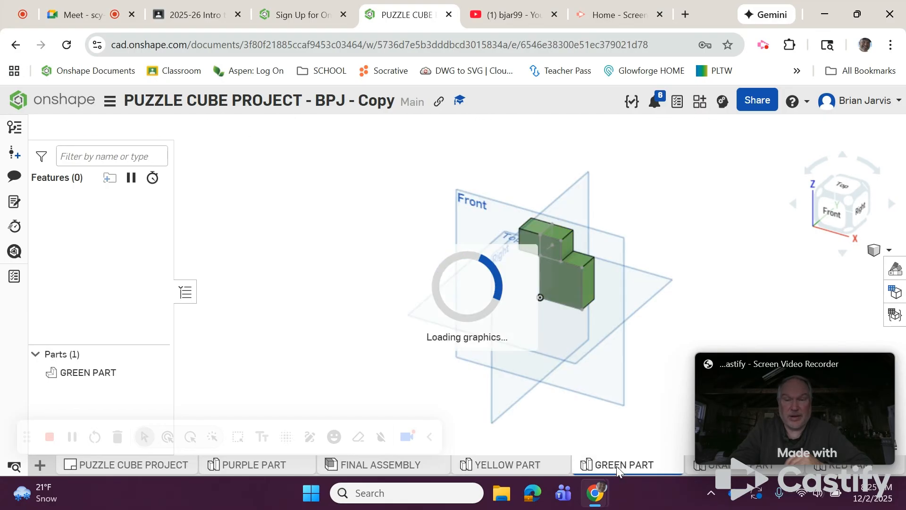
{"action": "left_click", "coordinate": [755, 466]}
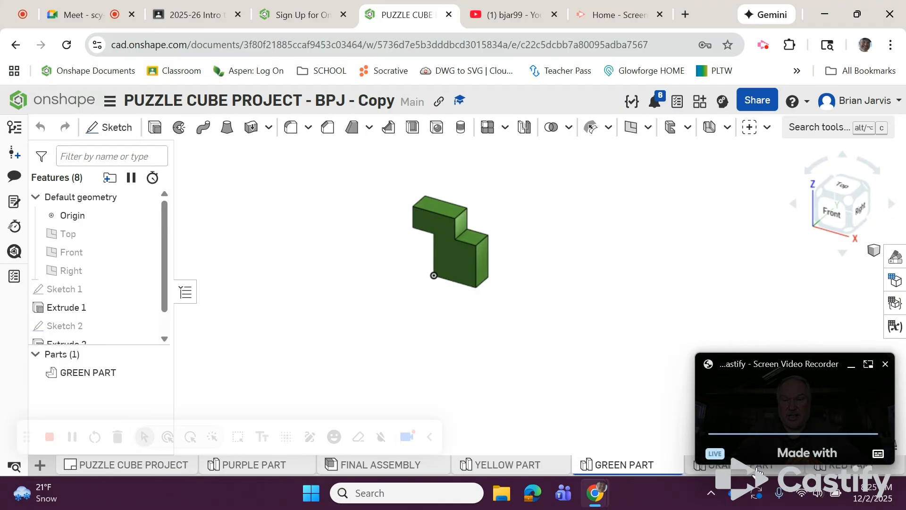
{"action": "left_click", "coordinate": [830, 467]}
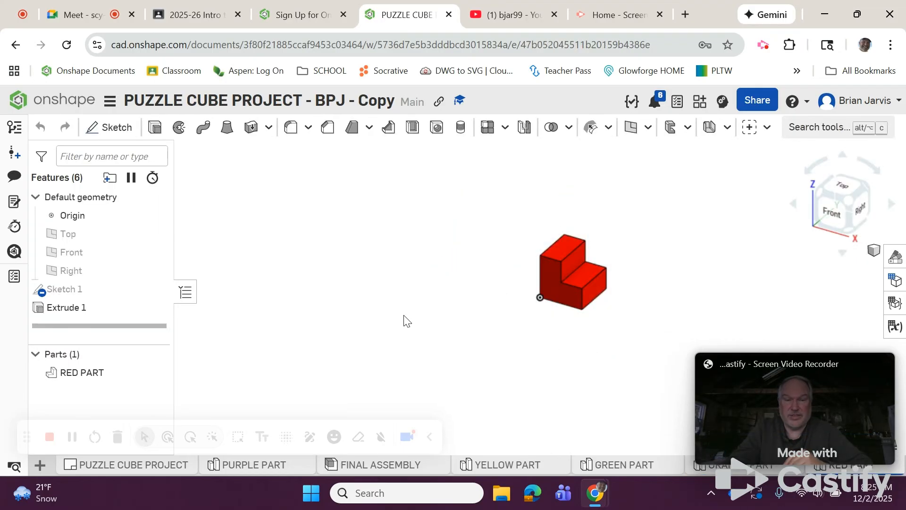
View the FINAL ASSEMBLY cube and its Explode 1 exploded view, leave the exploded view, and open the PUZZLE CUBE PROJECT drawing.
{"action": "left_click", "coordinate": [395, 465]}
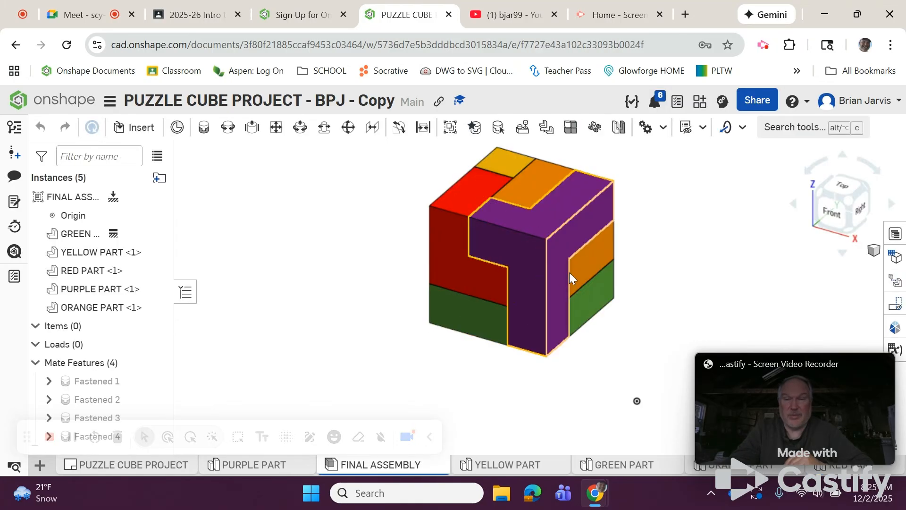
{"action": "left_click", "coordinate": [896, 281]}
{"action": "double_click", "coordinate": [597, 171]}
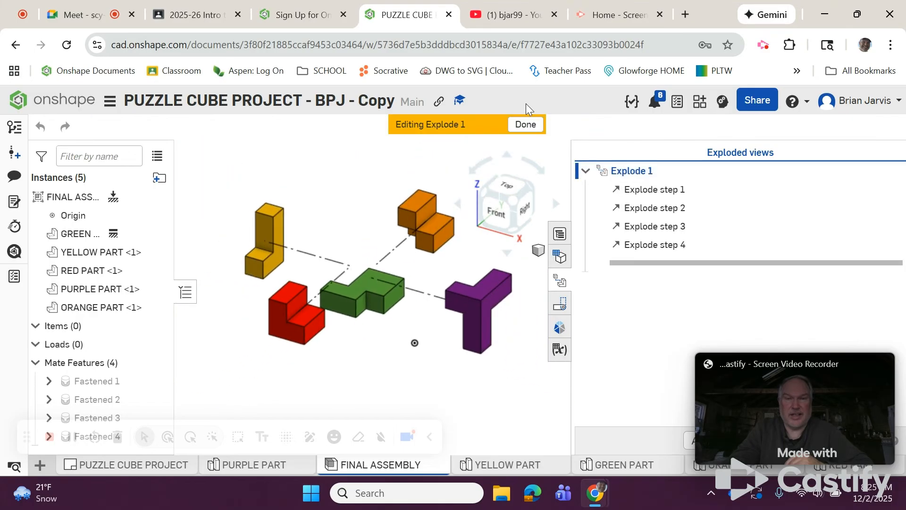
{"action": "left_click", "coordinate": [526, 124]}
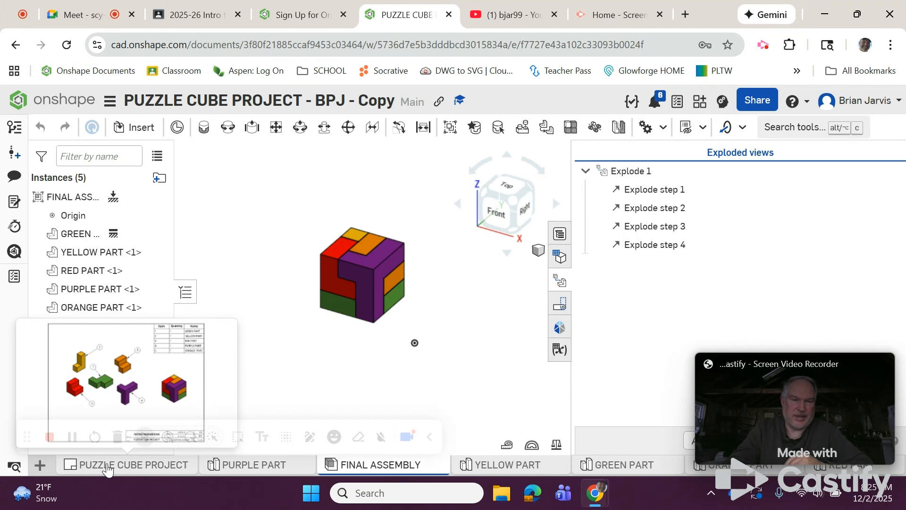
{"action": "left_click", "coordinate": [108, 466]}
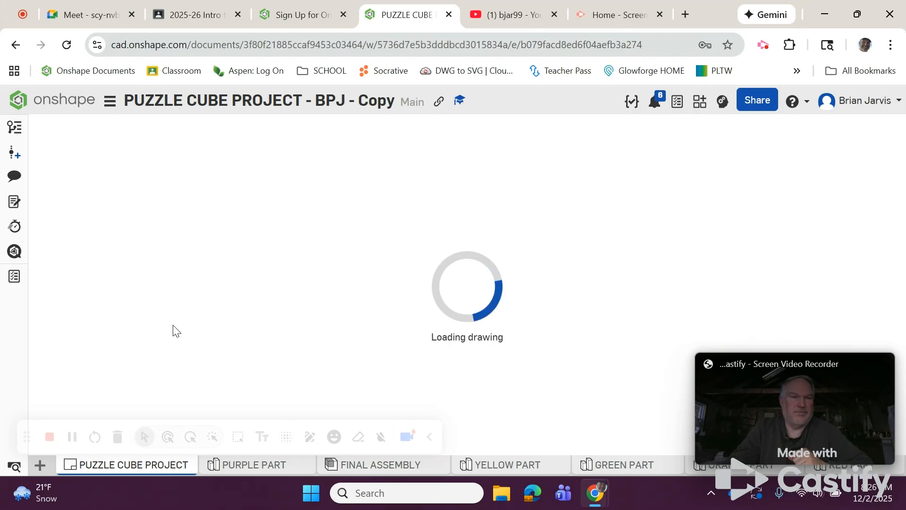
Go back to the documents list and open PUZZLE CUBE PROJECT - BPJ from Owned by me.
{"action": "left_click", "coordinate": [69, 109]}
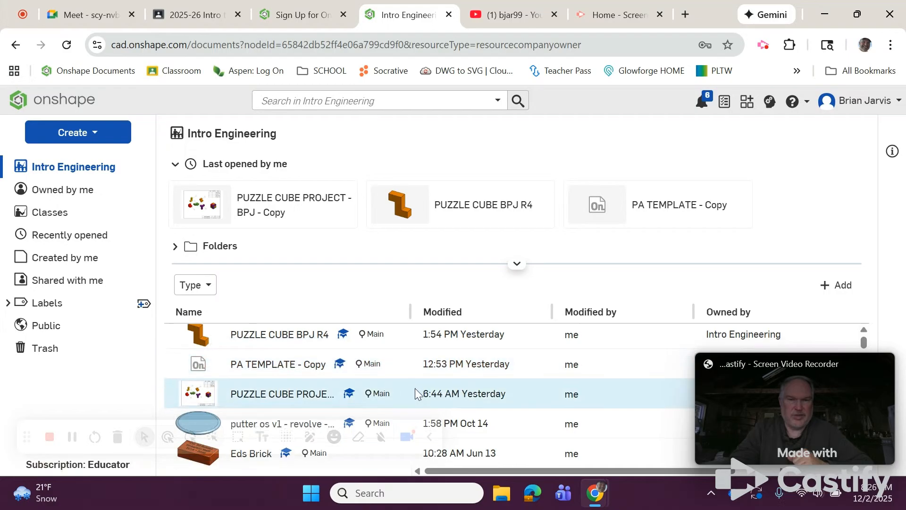
{"action": "left_click", "coordinate": [90, 189]}
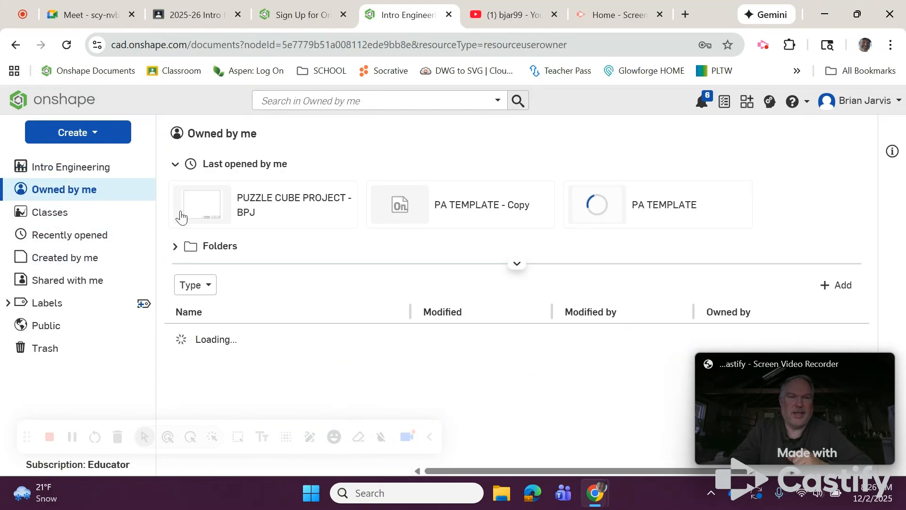
{"action": "left_click", "coordinate": [306, 341]}
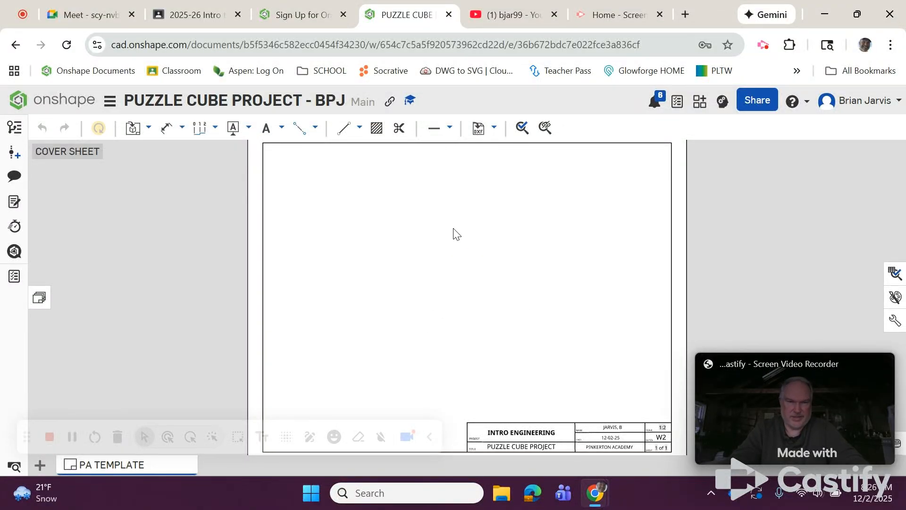
{"action": "scroll", "coordinate": [466, 259], "scroll_direction": "down", "scroll_amount": 1}
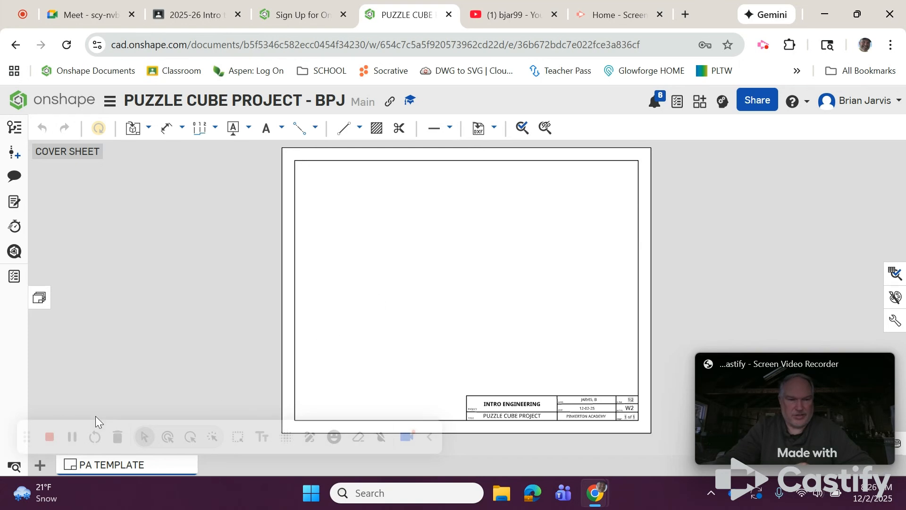
Add a new Part Studio to the document and start a sketch on its Front plane.
{"action": "left_click", "coordinate": [41, 466]}
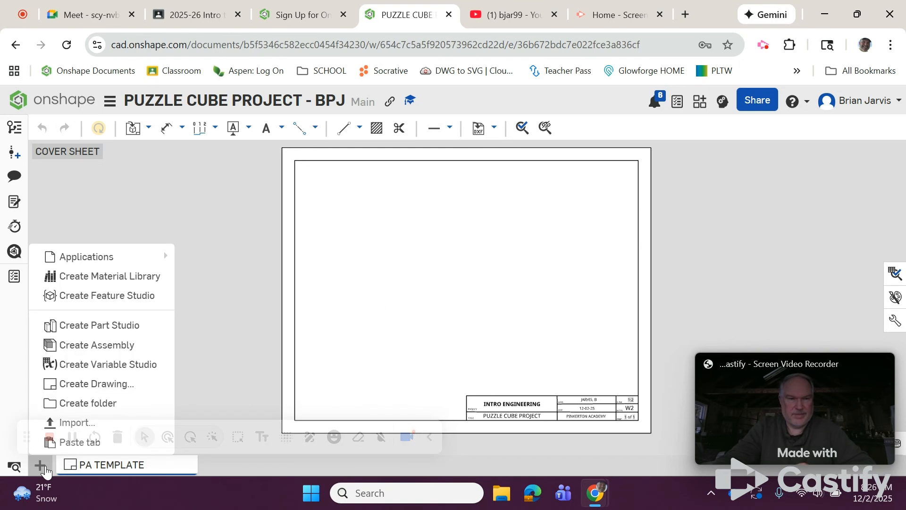
{"action": "left_click", "coordinate": [111, 325]}
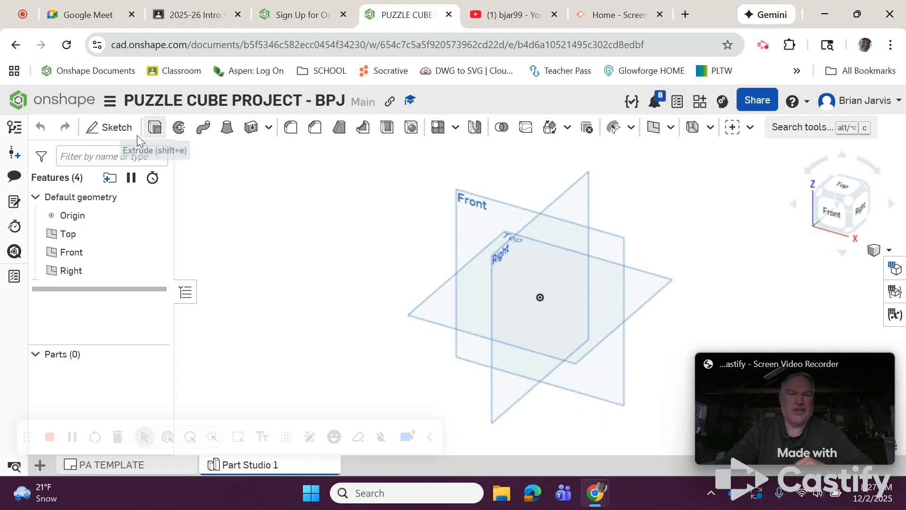
{"action": "left_click", "coordinate": [111, 128]}
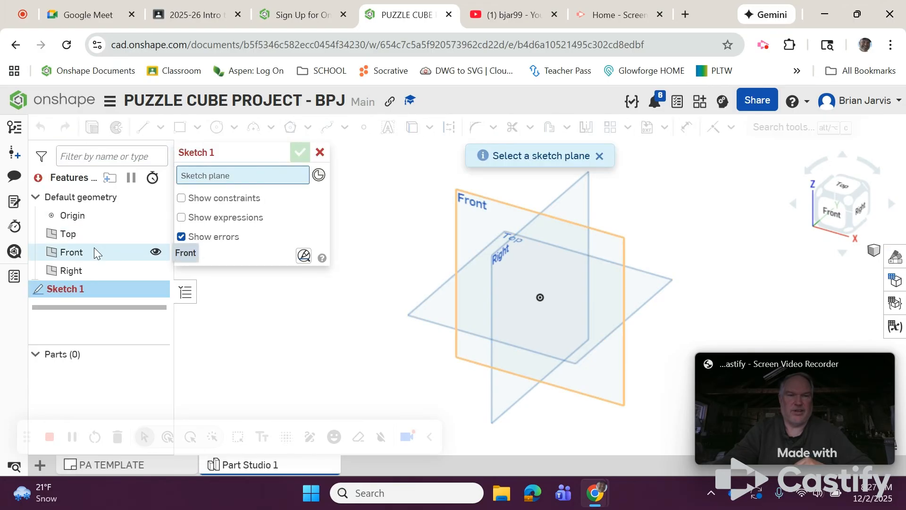
{"action": "left_click", "coordinate": [471, 200]}
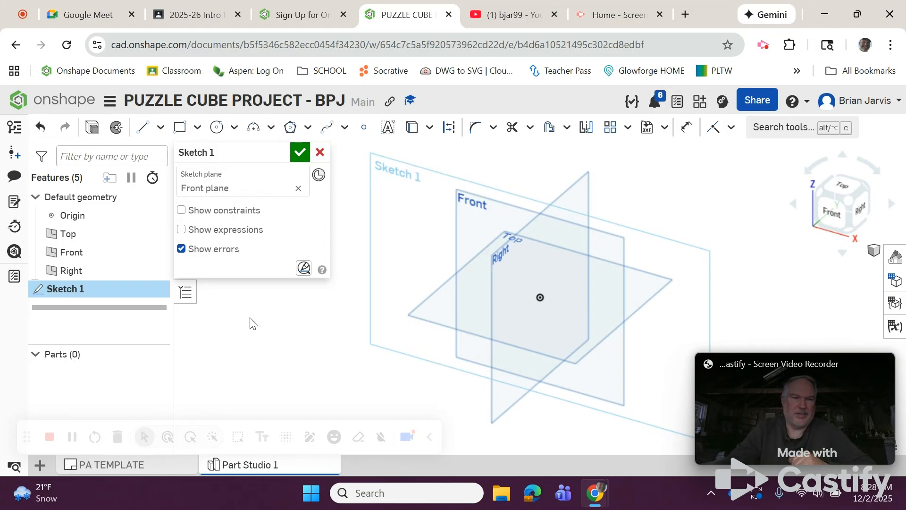
Hide the Top, Front and Right default planes and show all three again.
{"action": "left_click", "coordinate": [155, 233]}
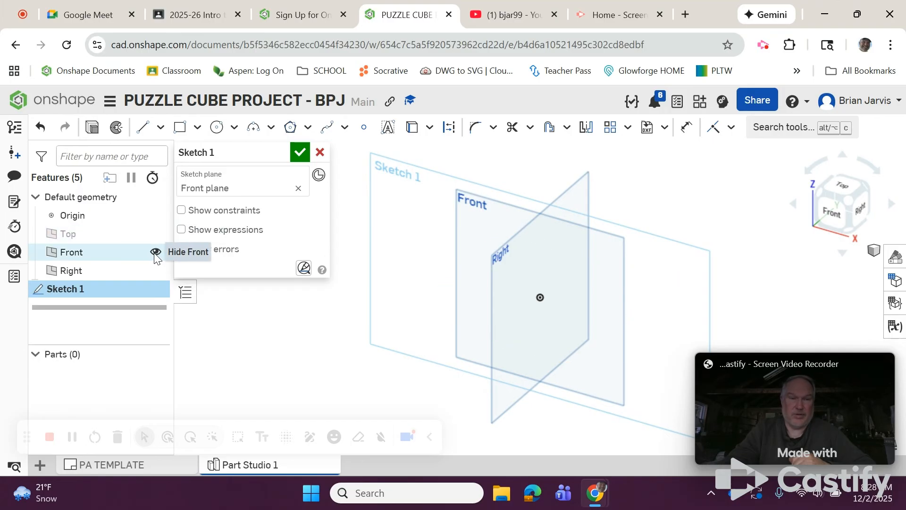
{"action": "left_click", "coordinate": [155, 252]}
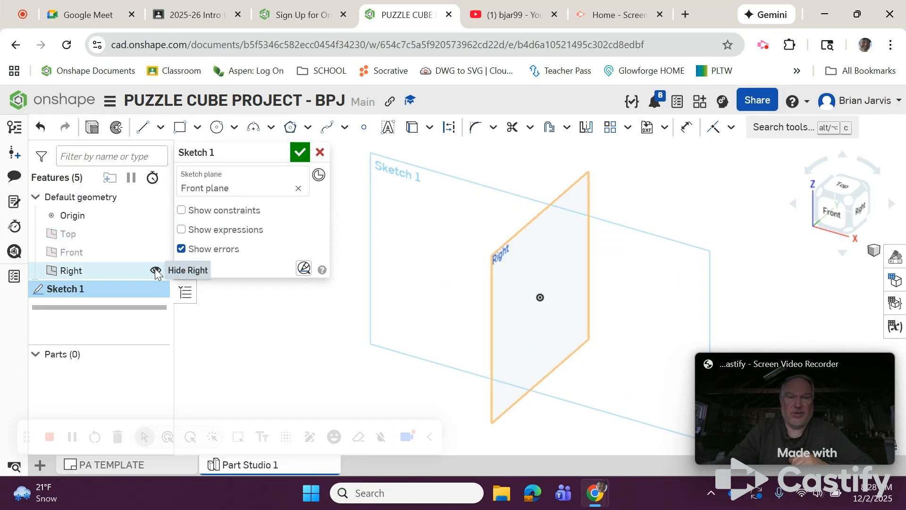
{"action": "left_click", "coordinate": [156, 270]}
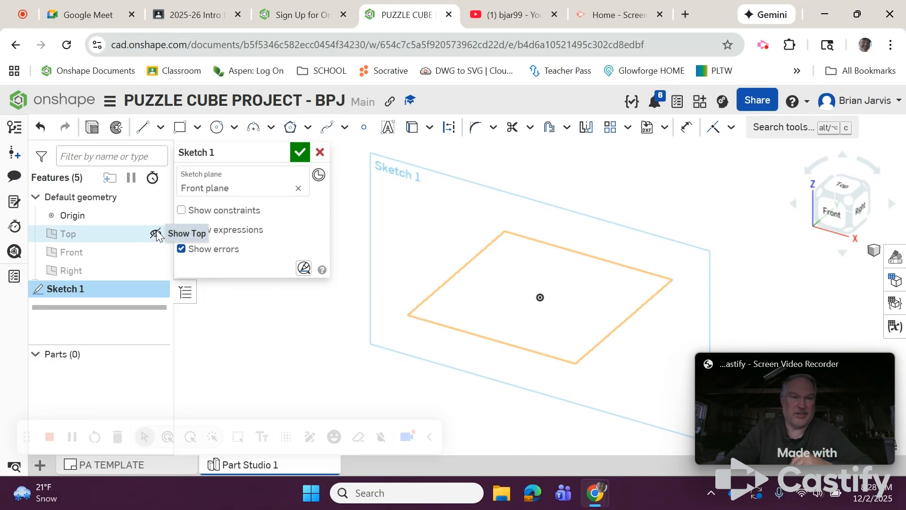
{"action": "left_click", "coordinate": [155, 271]}
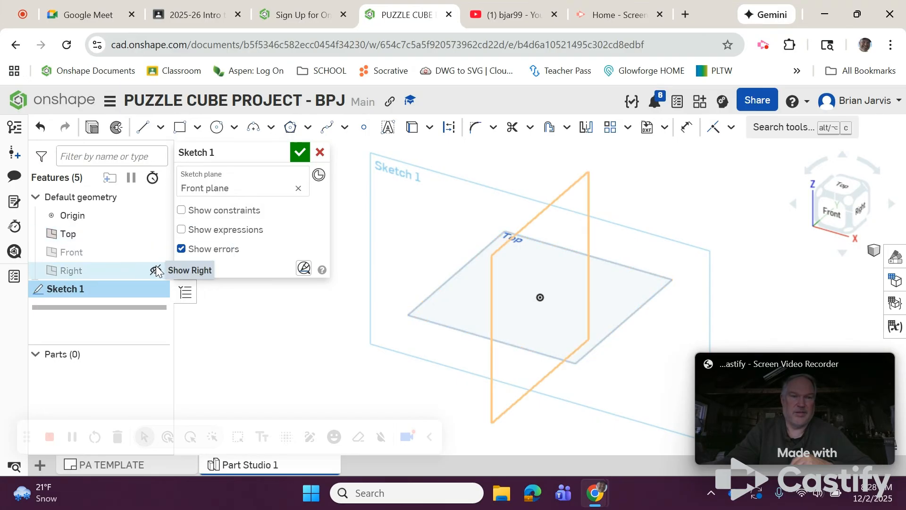
{"action": "left_click", "coordinate": [156, 252]}
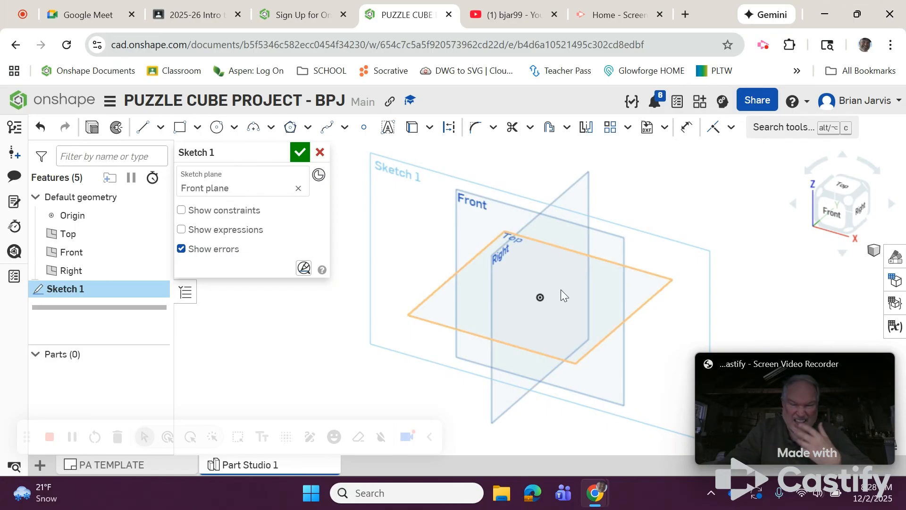
Inspect the default planes from the Front view and from successive corner views around the model.
{"action": "left_click", "coordinate": [835, 212]}
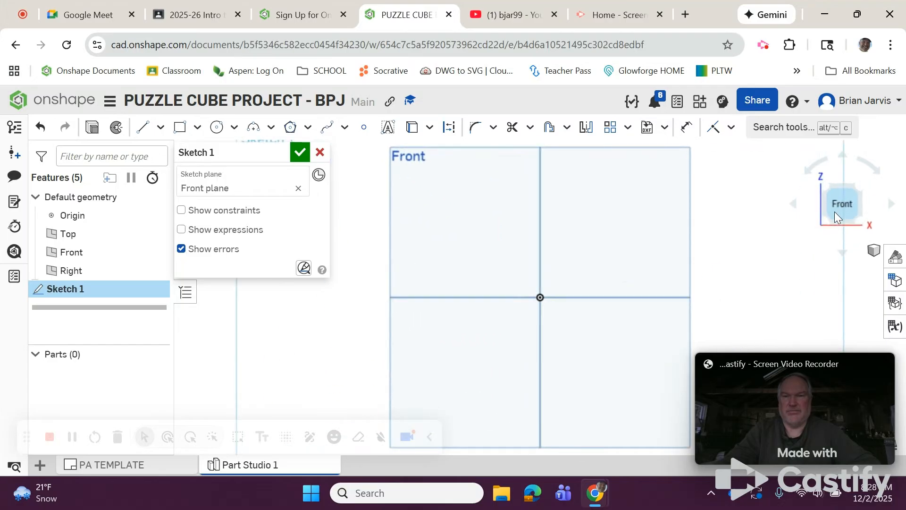
{"action": "left_click", "coordinate": [860, 188]}
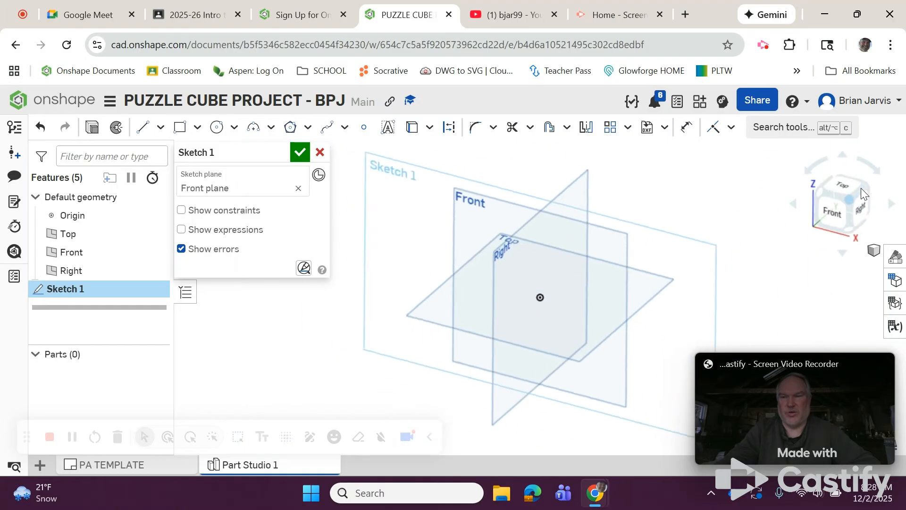
{"action": "left_click", "coordinate": [869, 187]}
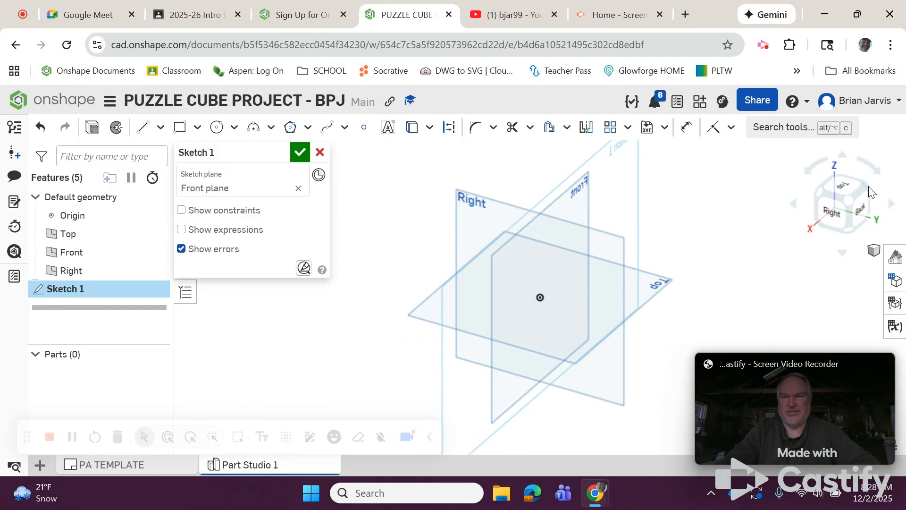
{"action": "left_click", "coordinate": [869, 187]}
{"action": "left_click", "coordinate": [869, 187]}
{"action": "left_click", "coordinate": [868, 187]}
{"action": "left_click", "coordinate": [868, 187]}
Examine the default planes from the Top and Right views and set the display to the Isometric view.
{"action": "left_click", "coordinate": [847, 185]}
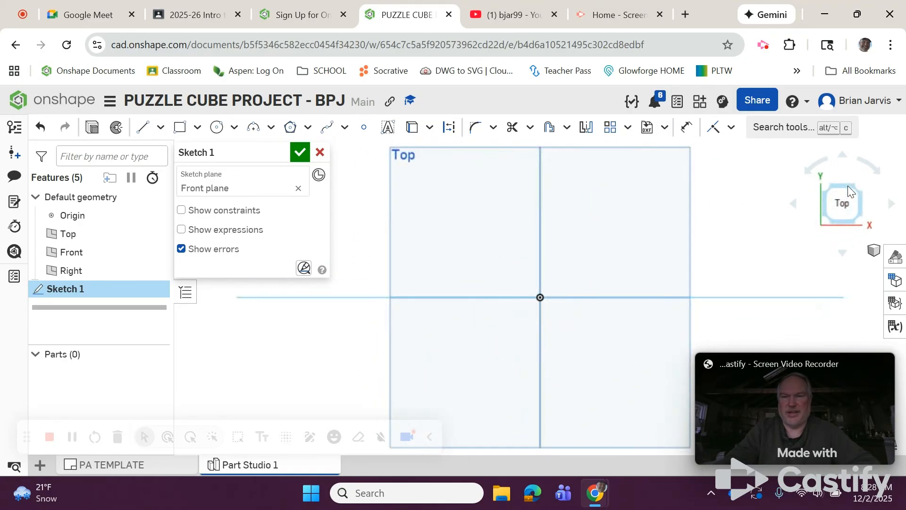
{"action": "left_click", "coordinate": [859, 215]}
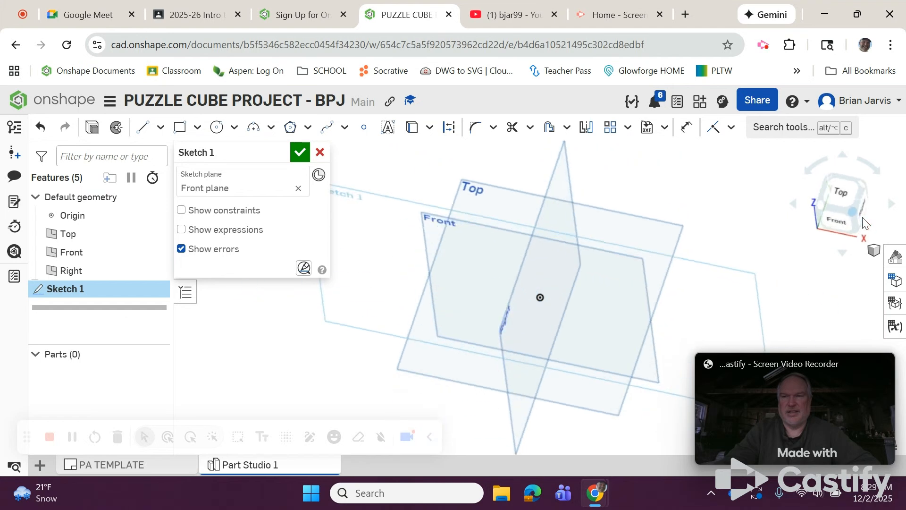
{"action": "left_click", "coordinate": [863, 208]}
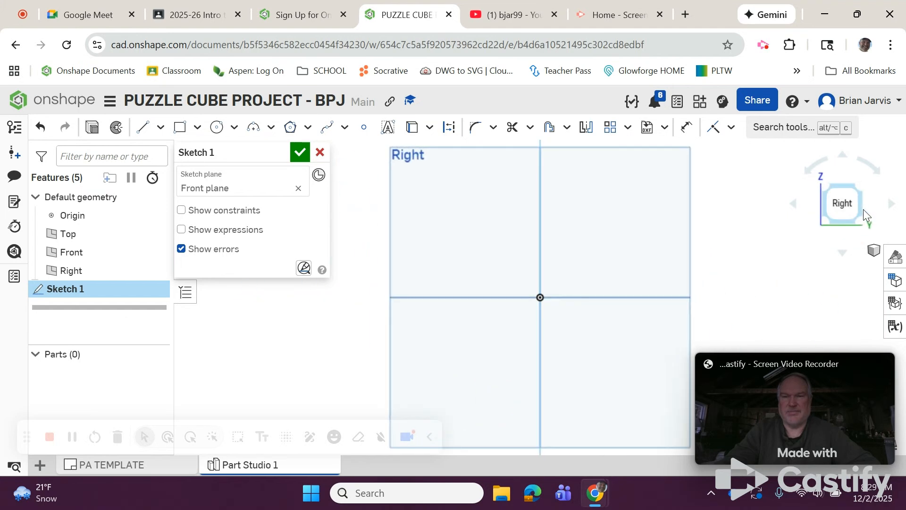
{"action": "left_click", "coordinate": [828, 183]}
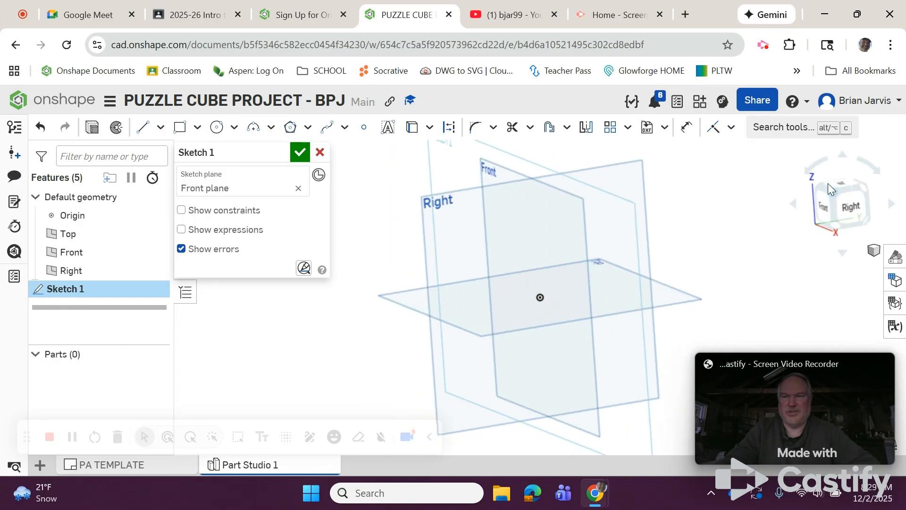
{"action": "left_click", "coordinate": [872, 257]}
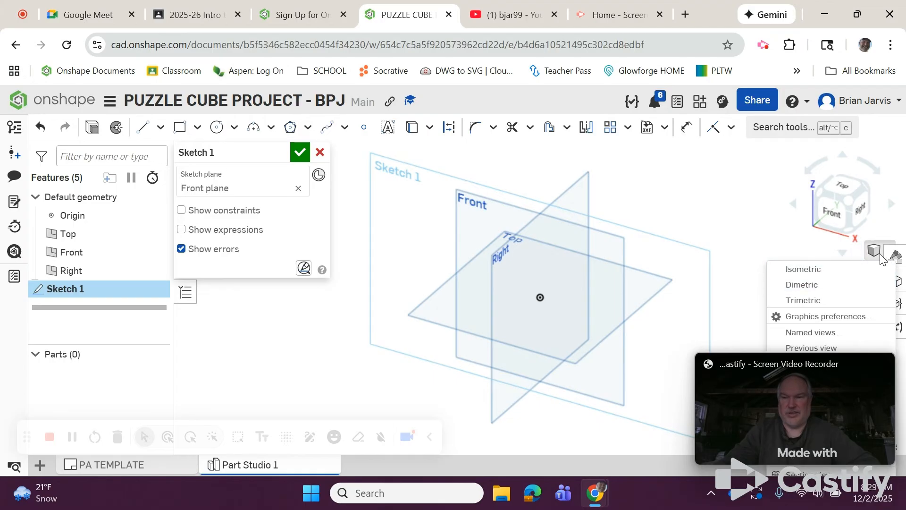
{"action": "left_click", "coordinate": [844, 271]}
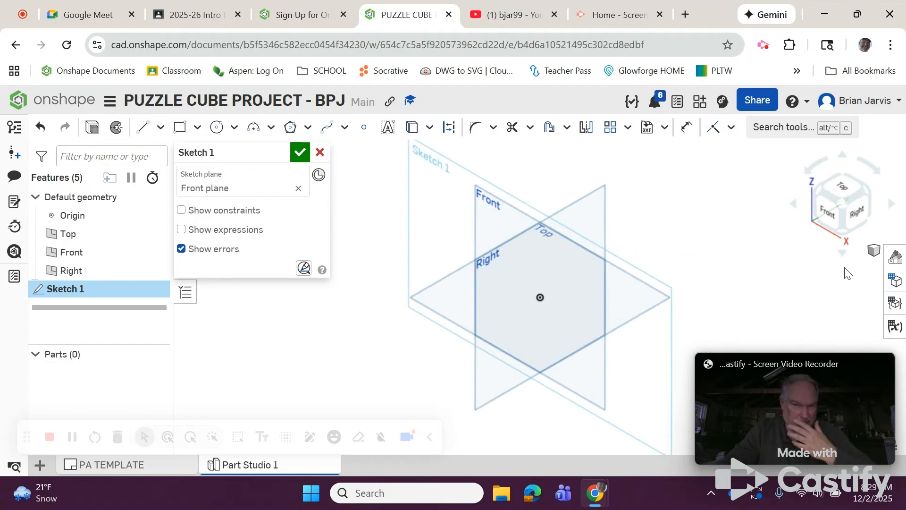
Inspect the default planes by orbiting around them, restore the Isometric view and face the Front view.
{"action": "left_click", "coordinate": [841, 205]}
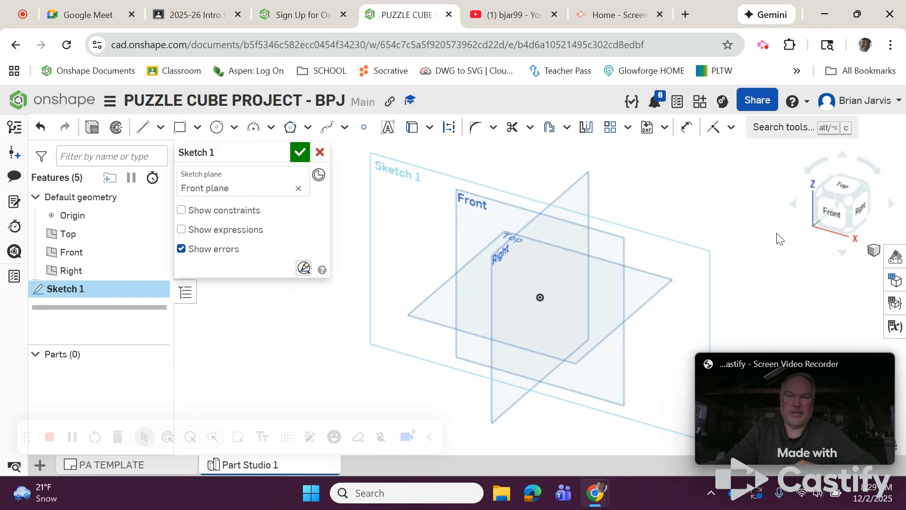
{"action": "right_click_drag", "start_coordinate": [720, 258], "coordinate": [573, 212]}
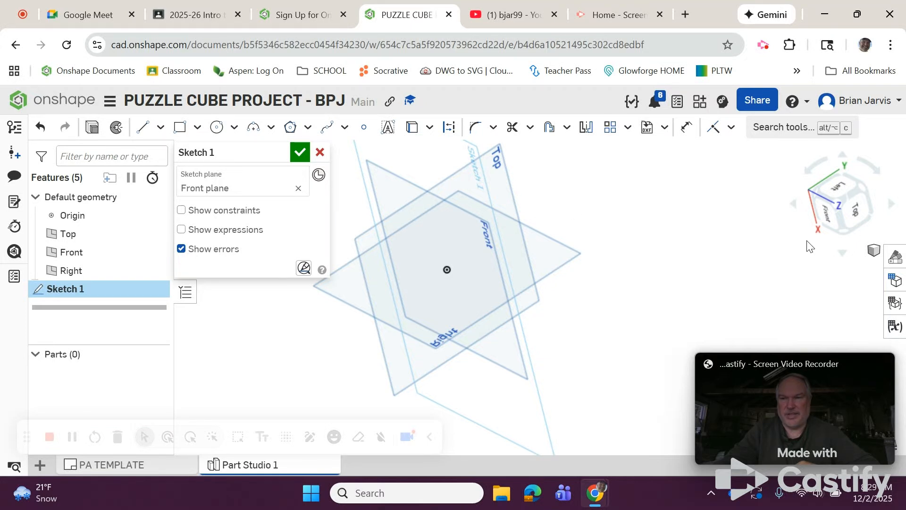
{"action": "left_click", "coordinate": [874, 250]}
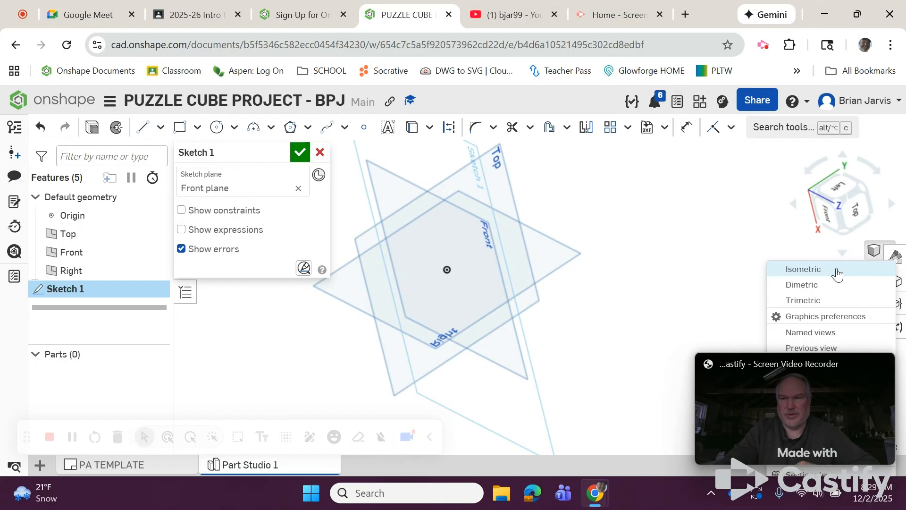
{"action": "left_click", "coordinate": [839, 270]}
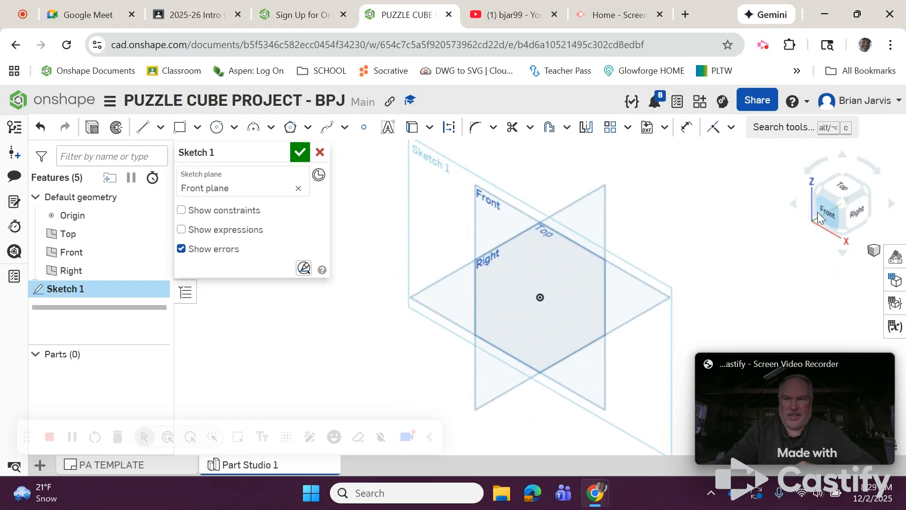
{"action": "left_click", "coordinate": [833, 217]}
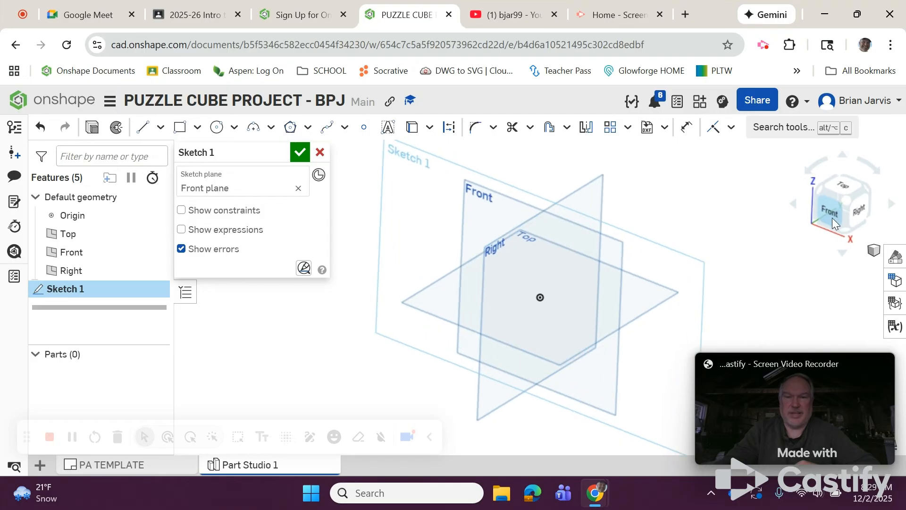
Reselect the Front plane as the sketch plane and hide the Top, Front and Right default planes.
{"action": "left_click", "coordinate": [298, 188]}
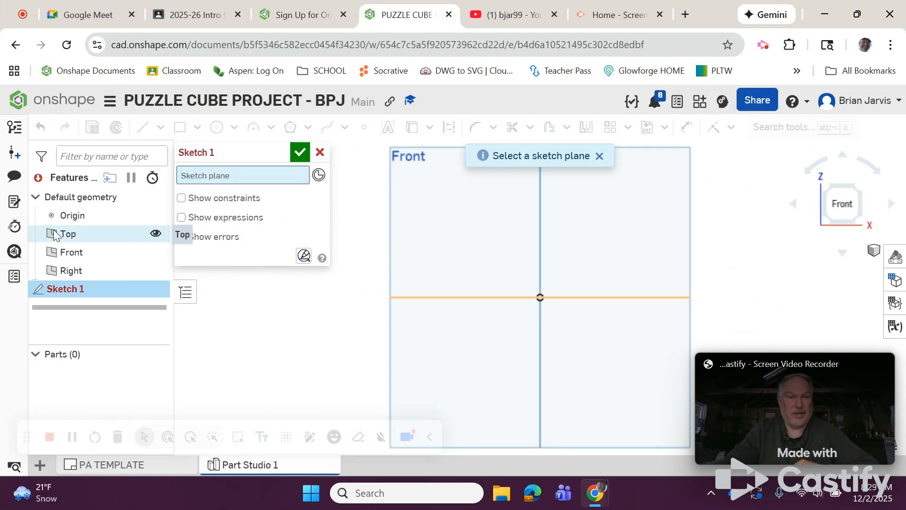
{"action": "left_click", "coordinate": [99, 257]}
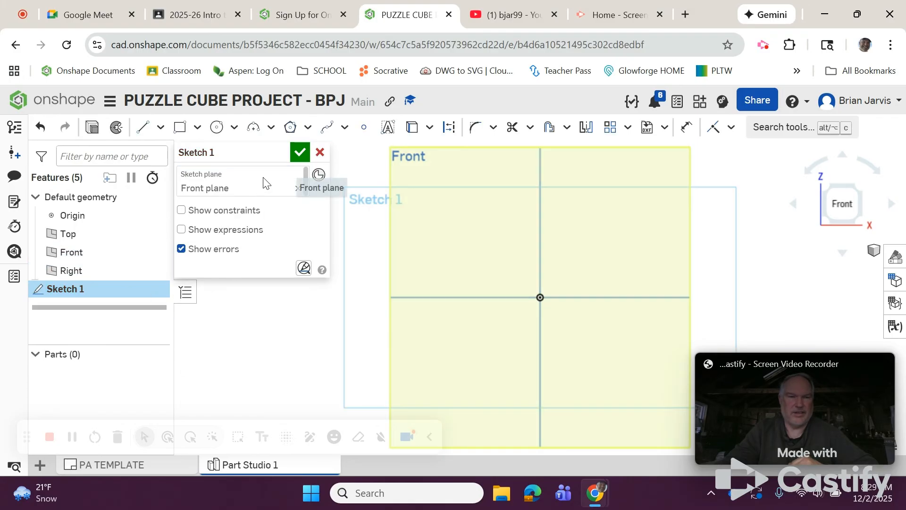
{"action": "left_click", "coordinate": [155, 234]}
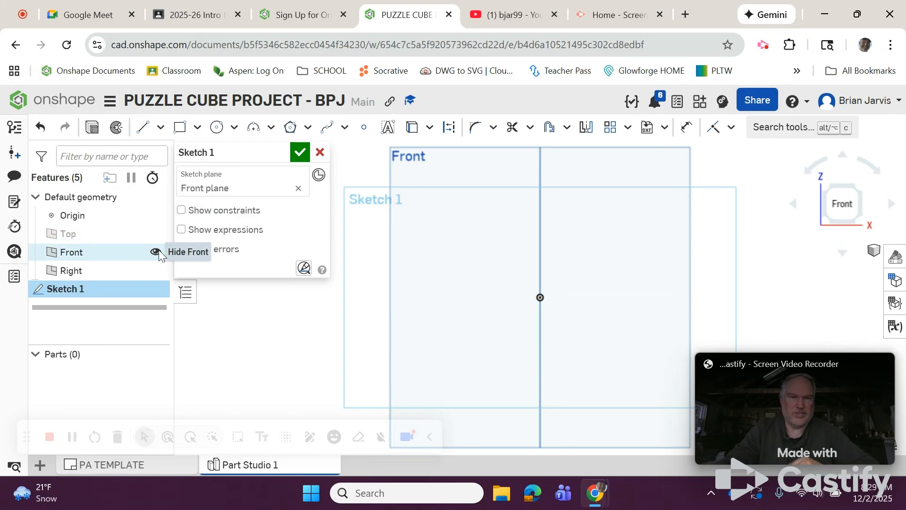
{"action": "left_click", "coordinate": [155, 252]}
{"action": "left_click", "coordinate": [155, 270]}
{"action": "middle_click_drag", "start_coordinate": [631, 283], "coordinate": [567, 291]}
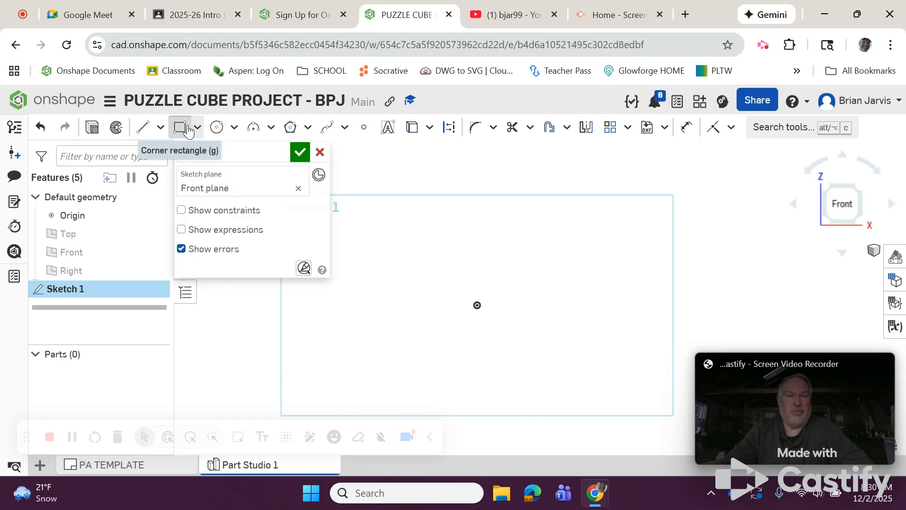
{"action": "left_click", "coordinate": [180, 127]}
{"action": "left_click", "coordinate": [475, 304]}
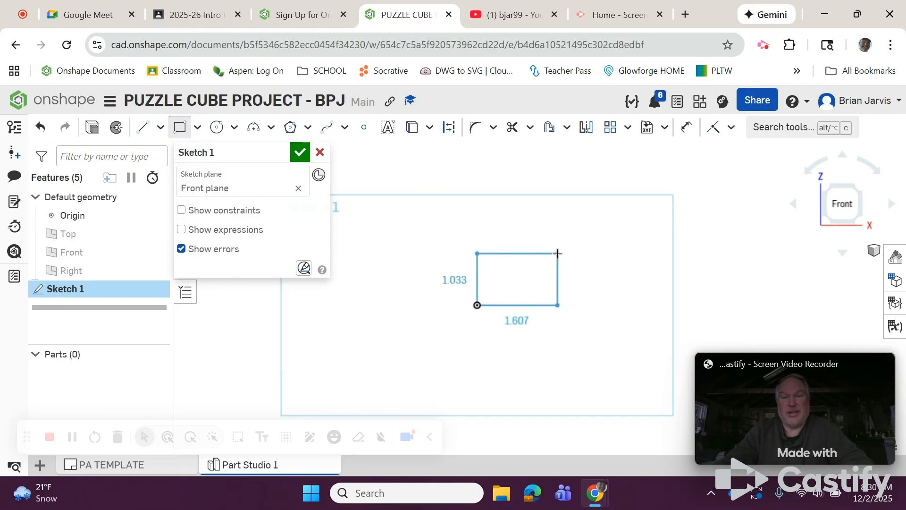
{"action": "left_click", "coordinate": [548, 232]}
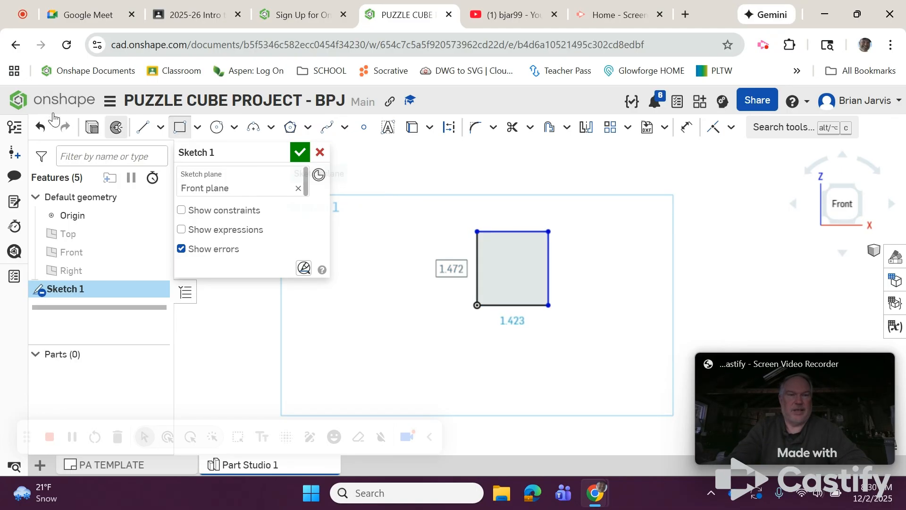
{"action": "left_click", "coordinate": [46, 131]}
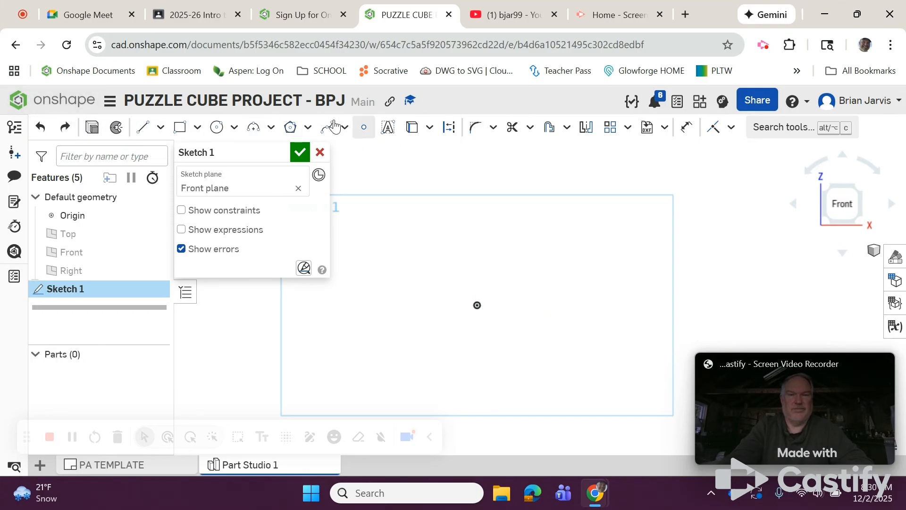
Draw a corner rectangle up and right from the origin, about 1.73 in wide and 1.76 in high.
{"action": "left_click", "coordinate": [182, 130]}
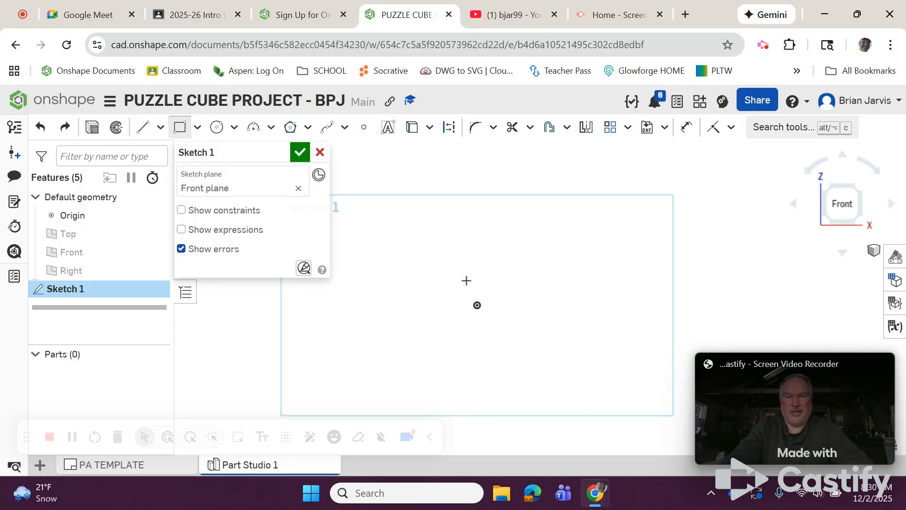
{"action": "left_click", "coordinate": [477, 305]}
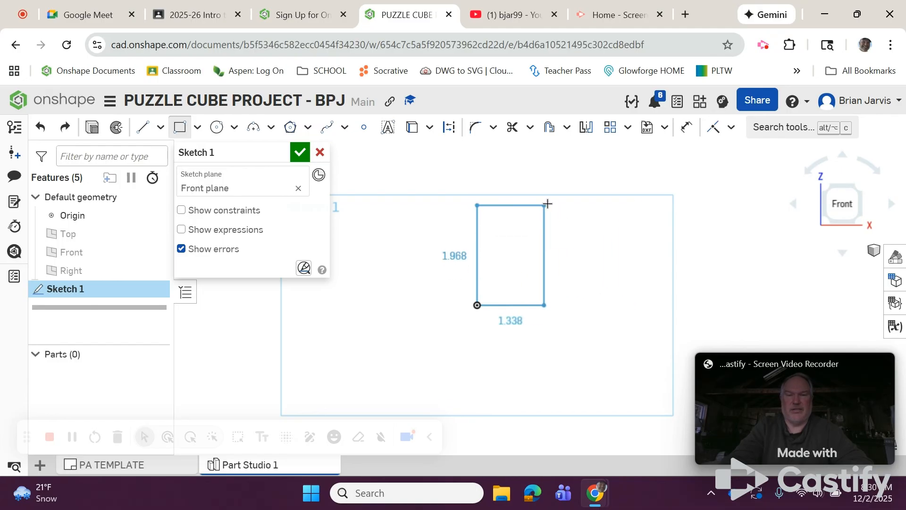
{"action": "left_click", "coordinate": [563, 217]}
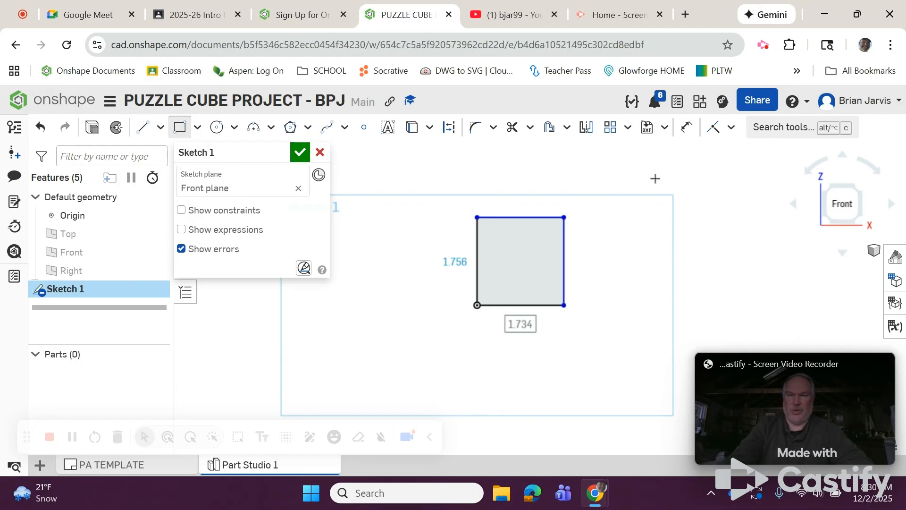
Dimension the rectangle's top edge and set its width to 0.75 in.
{"action": "left_click", "coordinate": [692, 135]}
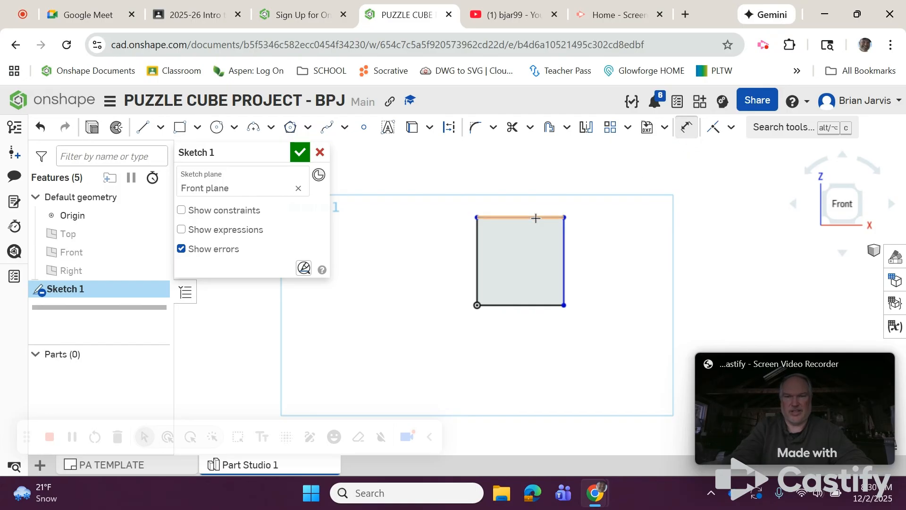
{"action": "left_click", "coordinate": [535, 218]}
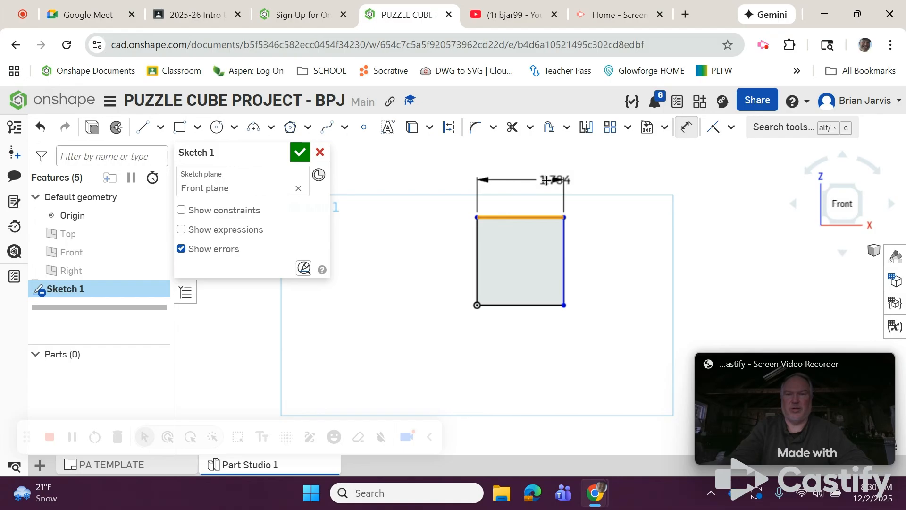
{"action": "left_click", "coordinate": [524, 178]}
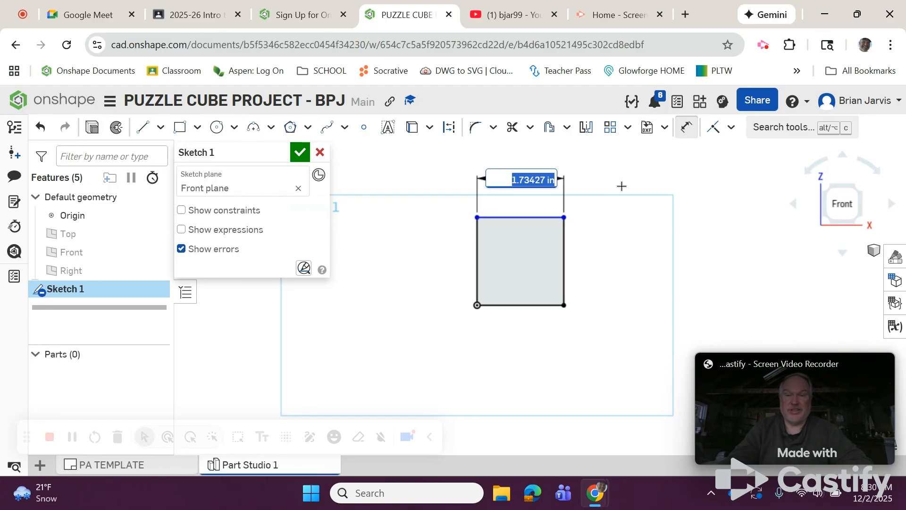
{"action": "key", "text": "BackSpace"}
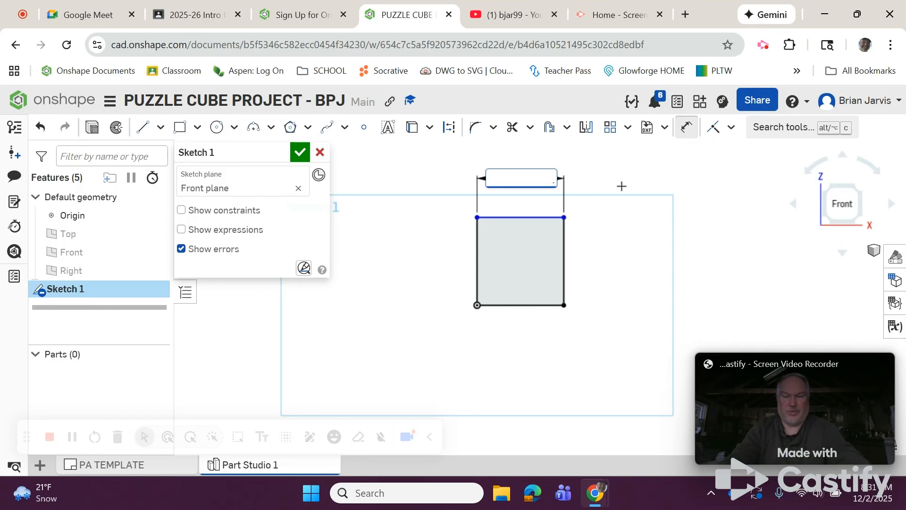
{"action": "key", "text": "Return"}
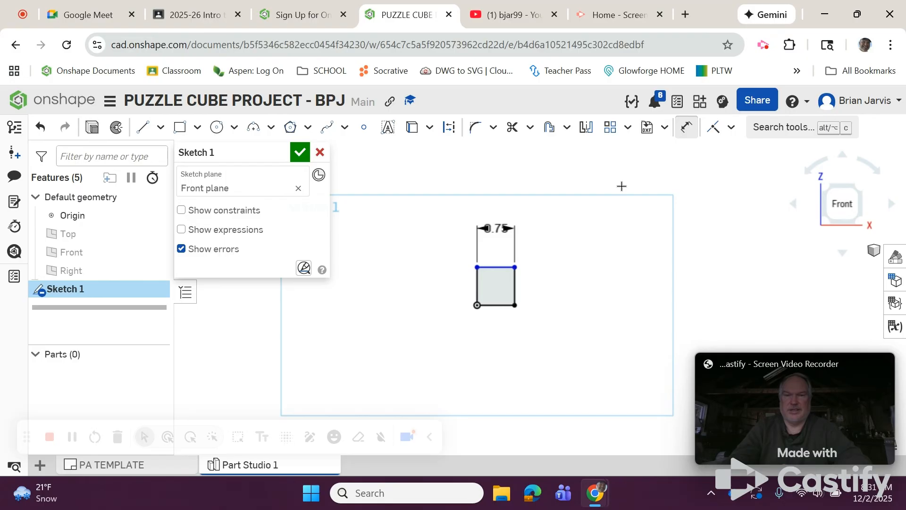
Dimension the rectangle's right edge at 0.75 in and finish the sketch.
{"action": "scroll", "coordinate": [513, 340], "scroll_direction": "up", "scroll_amount": 2}
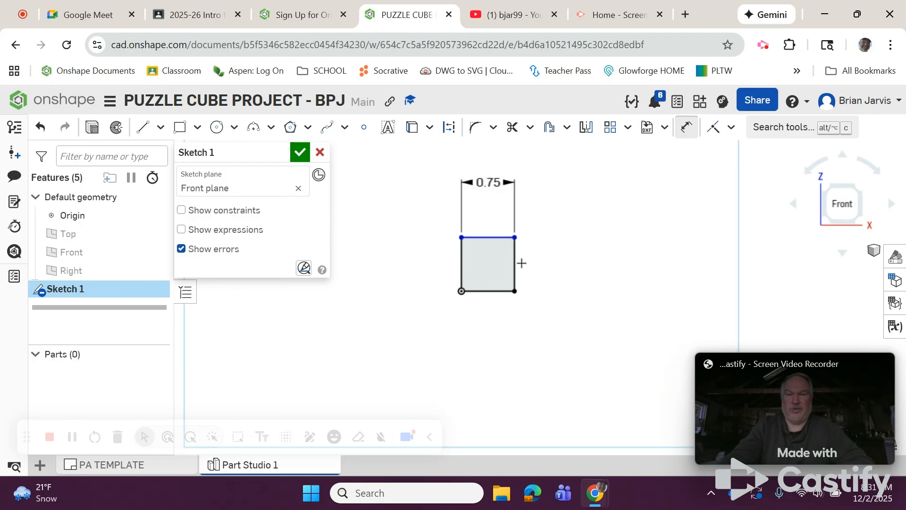
{"action": "left_click", "coordinate": [515, 263]}
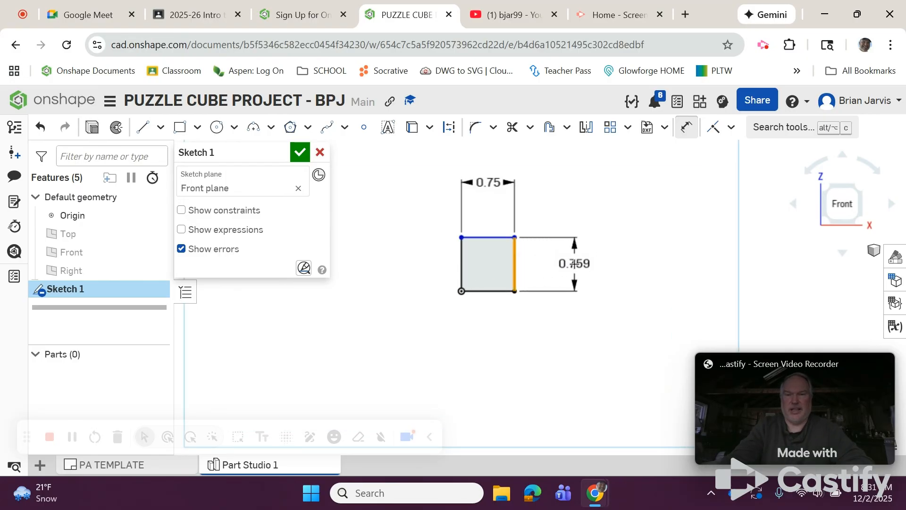
{"action": "left_click", "coordinate": [573, 263]}
{"action": "key", "text": "BackSpace"}
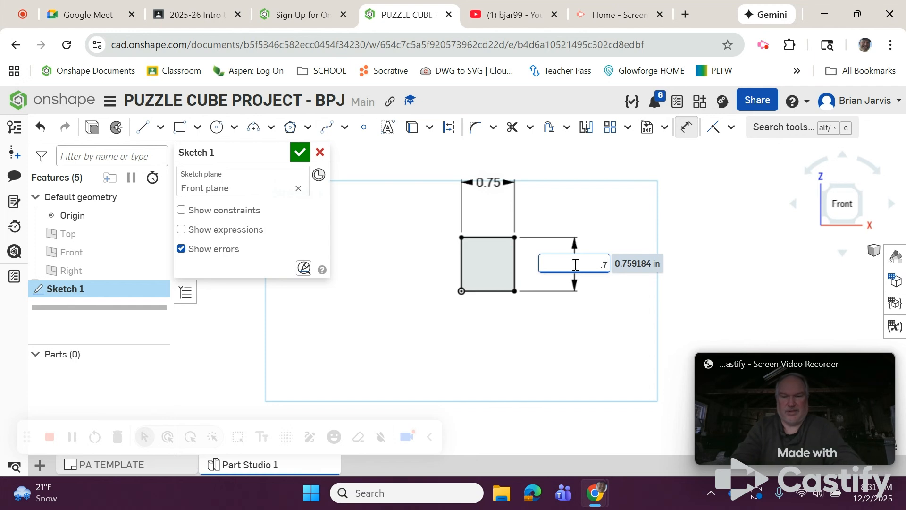
{"action": "type", "text": ".75"}
{"action": "key", "text": "Return"}
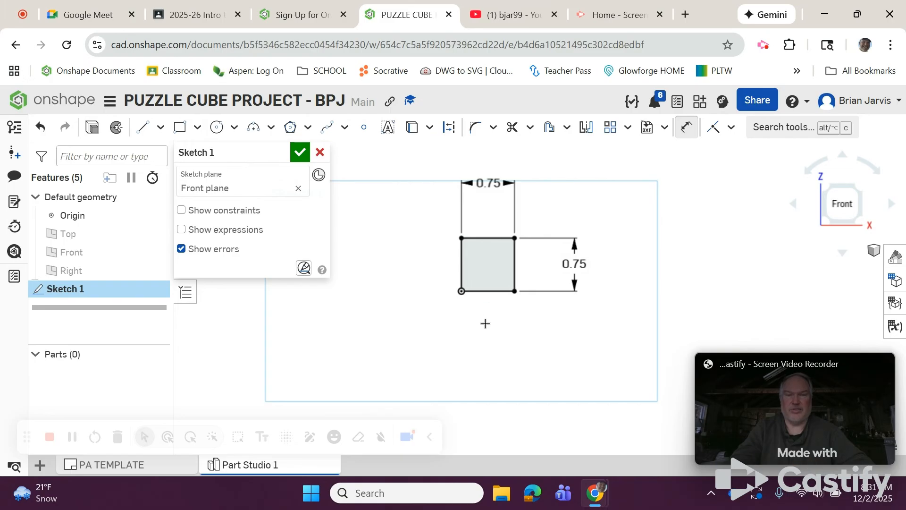
{"action": "left_click", "coordinate": [301, 153]}
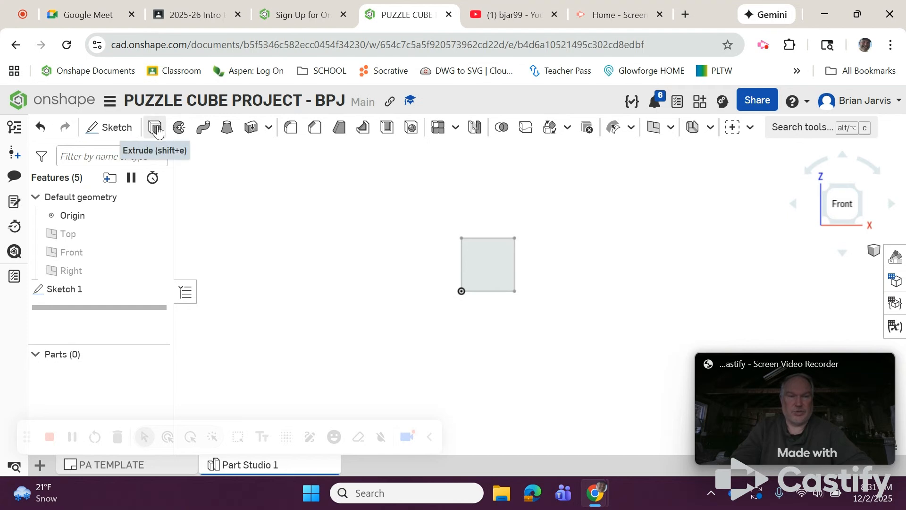
Extrude the square sketch region as a new blind solid and view the preview from a front corner angle.
{"action": "left_click", "coordinate": [155, 128]}
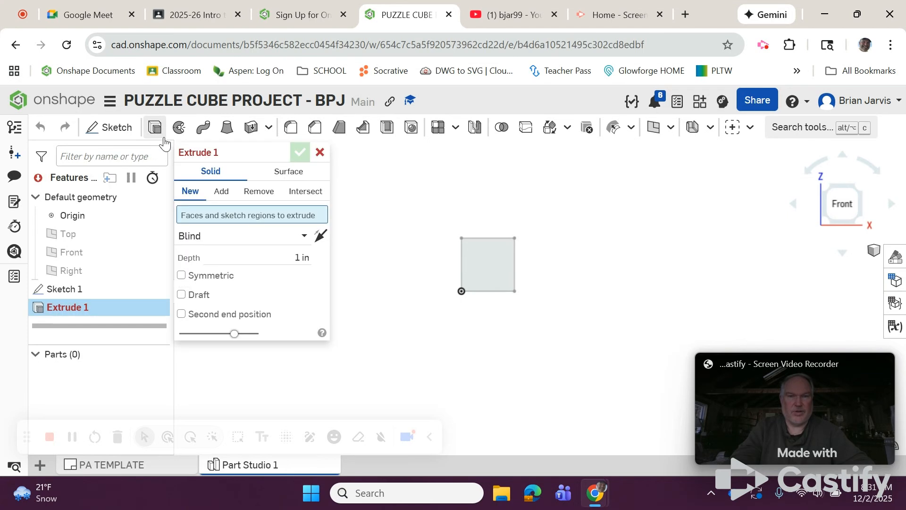
{"action": "left_click", "coordinate": [502, 273]}
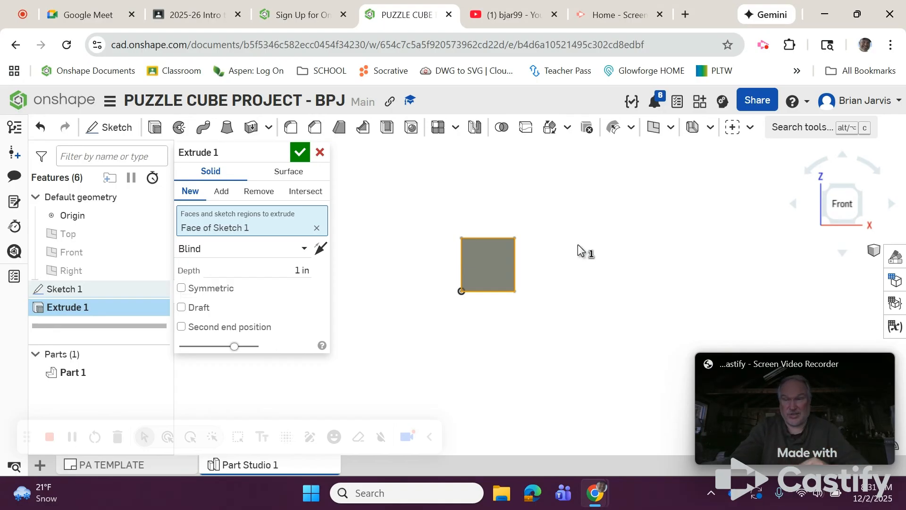
{"action": "left_click", "coordinate": [857, 186]}
{"action": "scroll", "coordinate": [769, 222], "scroll_direction": "down", "scroll_amount": 3}
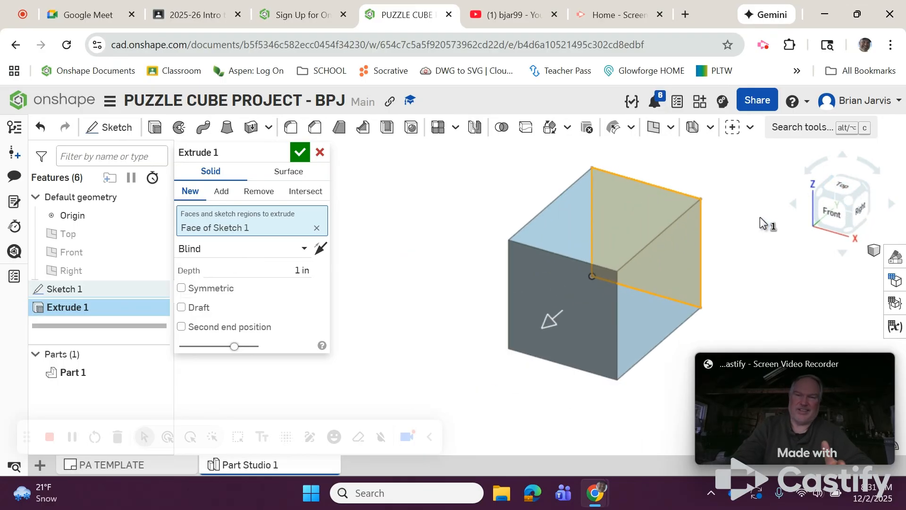
{"action": "middle_click_drag", "start_coordinate": [690, 244], "coordinate": [627, 253]}
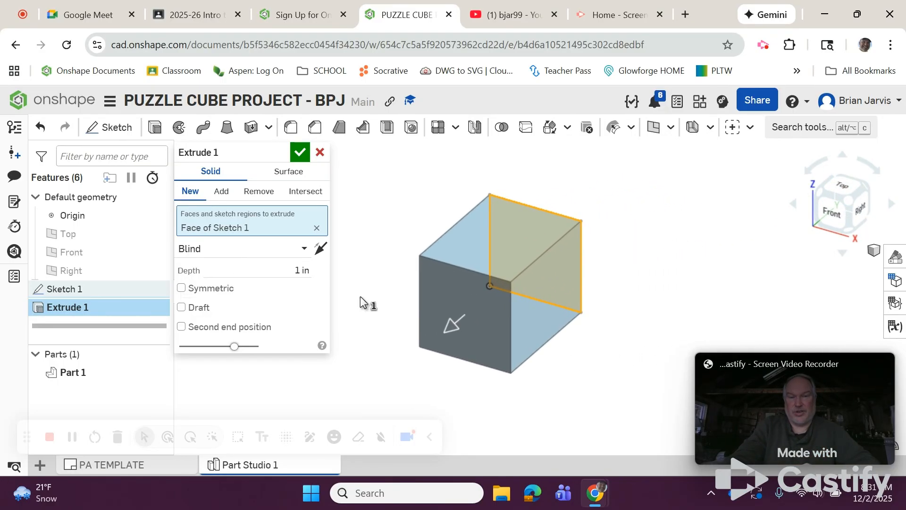
Reverse the extrusion so it runs backward from the Front plane, and set its depth to 0.75 in.
{"action": "left_click", "coordinate": [321, 248]}
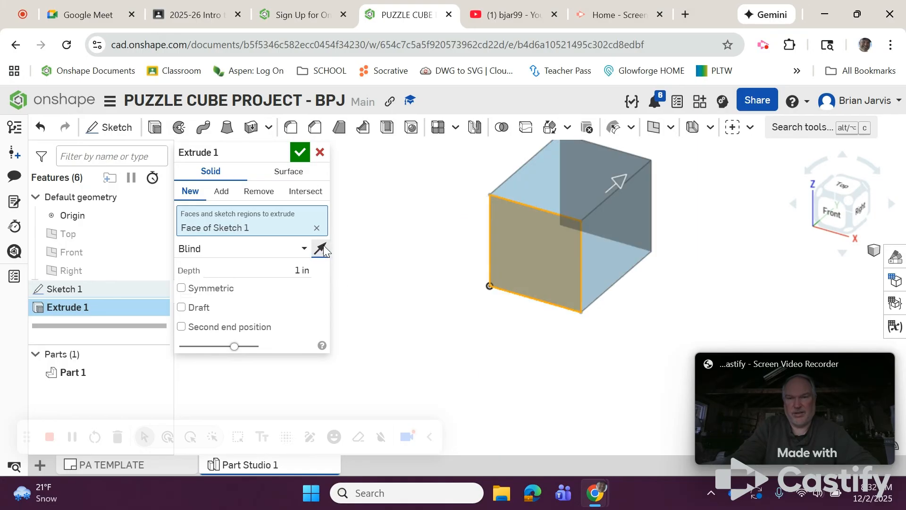
{"action": "left_click", "coordinate": [321, 248]}
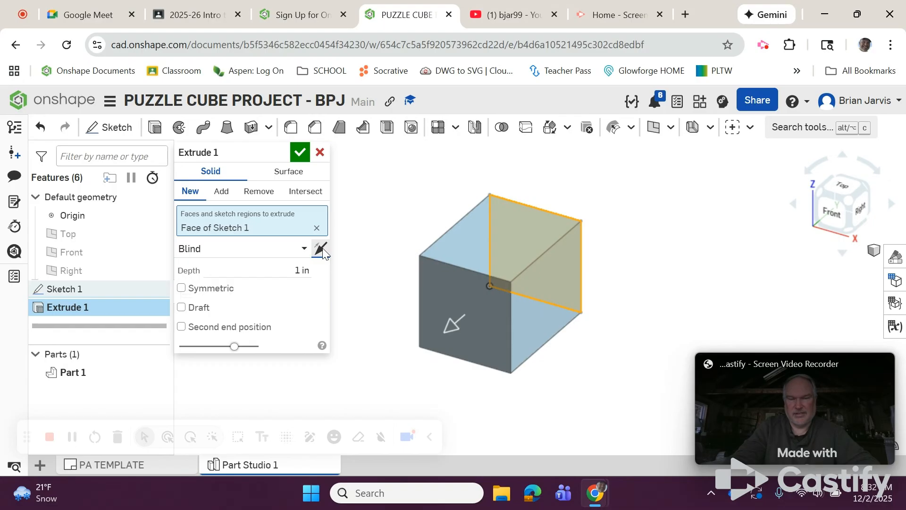
{"action": "left_click", "coordinate": [323, 251]}
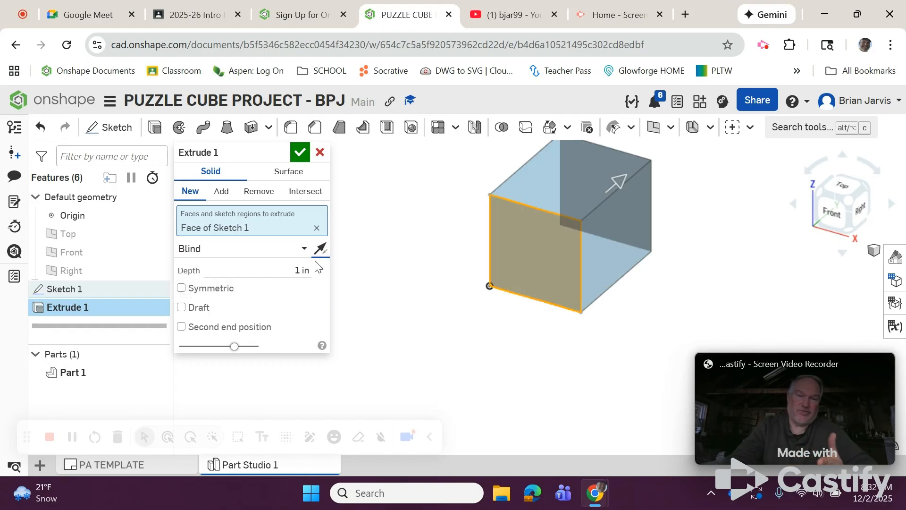
{"action": "left_click", "coordinate": [292, 269]}
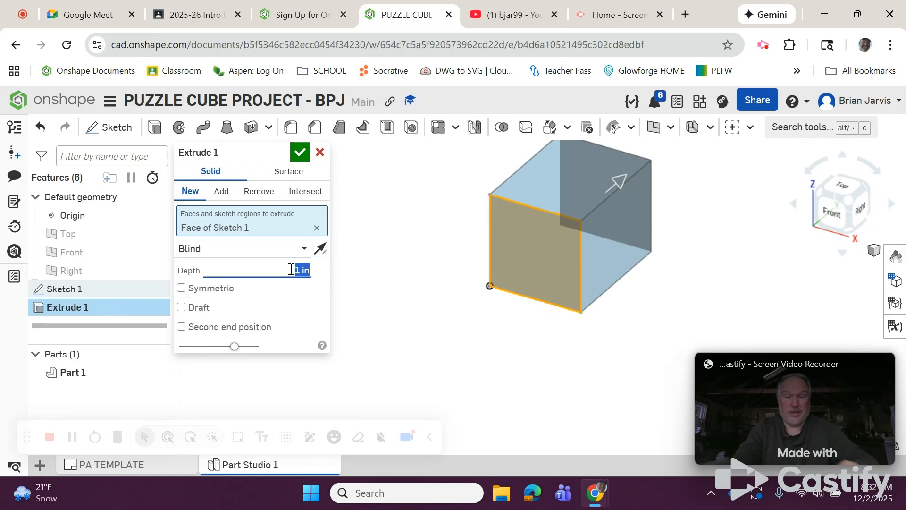
{"action": "key", "text": "BackSpace"}
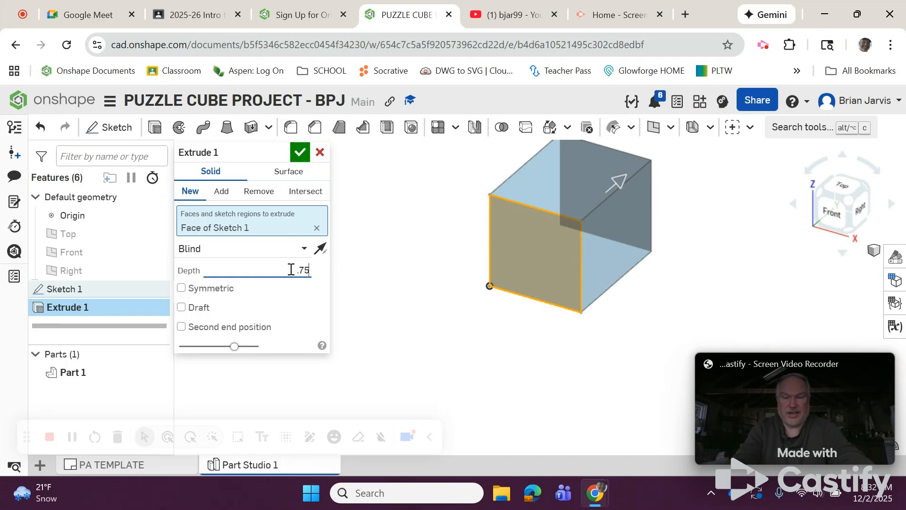
{"action": "key", "text": "Return"}
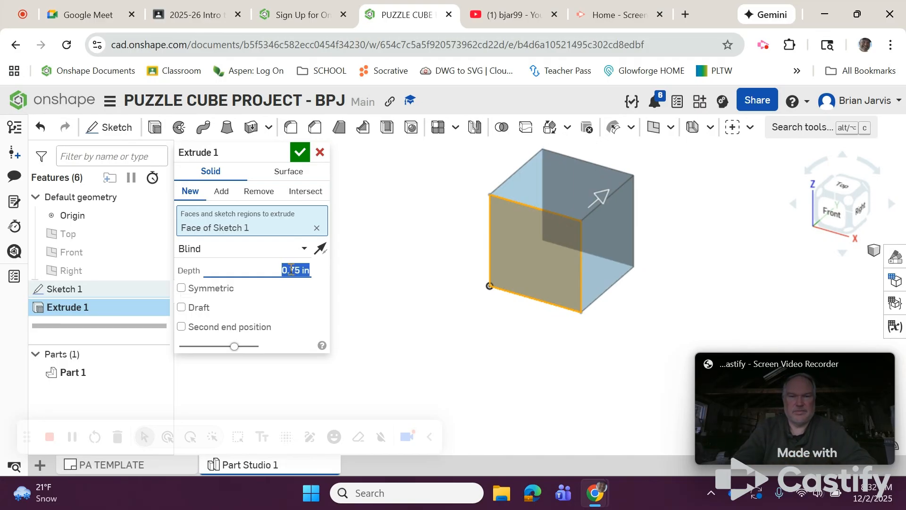
Accept the cube's extrusion and inspect the solid by panning, zooming in and out, and fitting it to the view.
{"action": "left_click", "coordinate": [300, 153]}
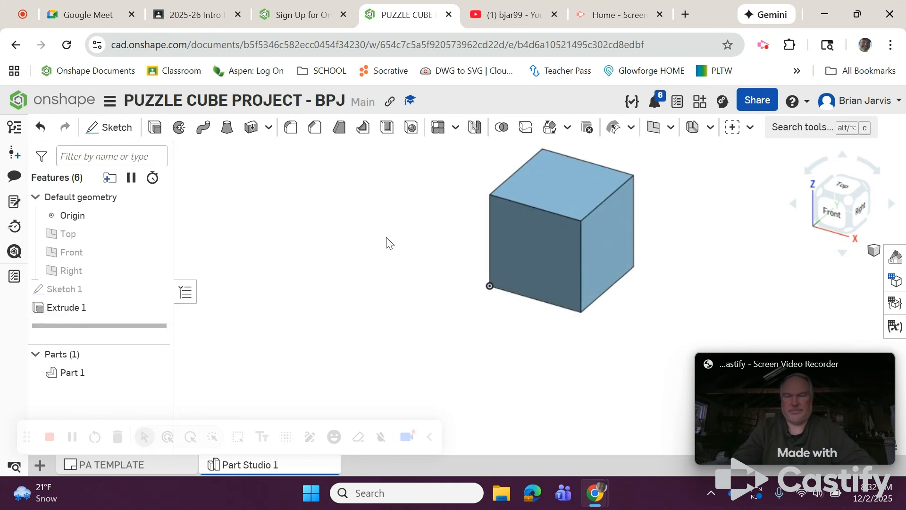
{"action": "middle_click_drag", "start_coordinate": [387, 243], "coordinate": [316, 283]}
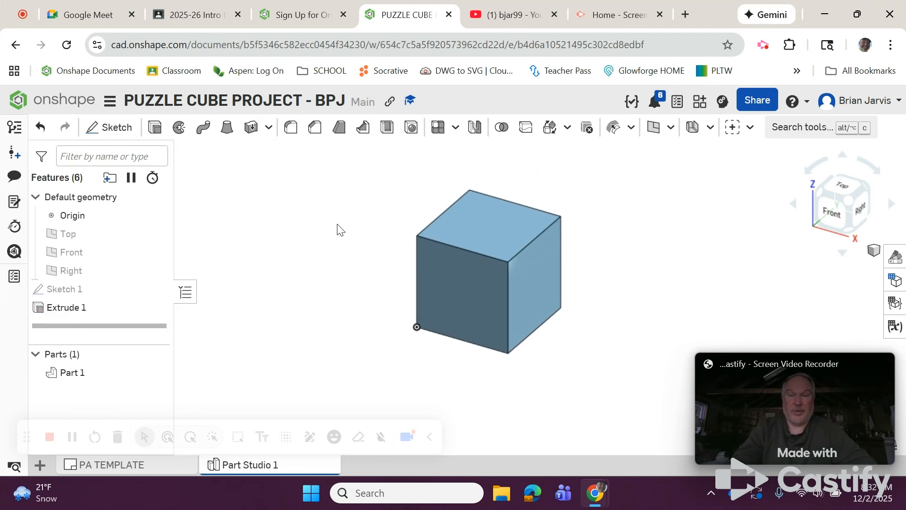
{"action": "middle_click_drag", "start_coordinate": [338, 230], "coordinate": [329, 254]}
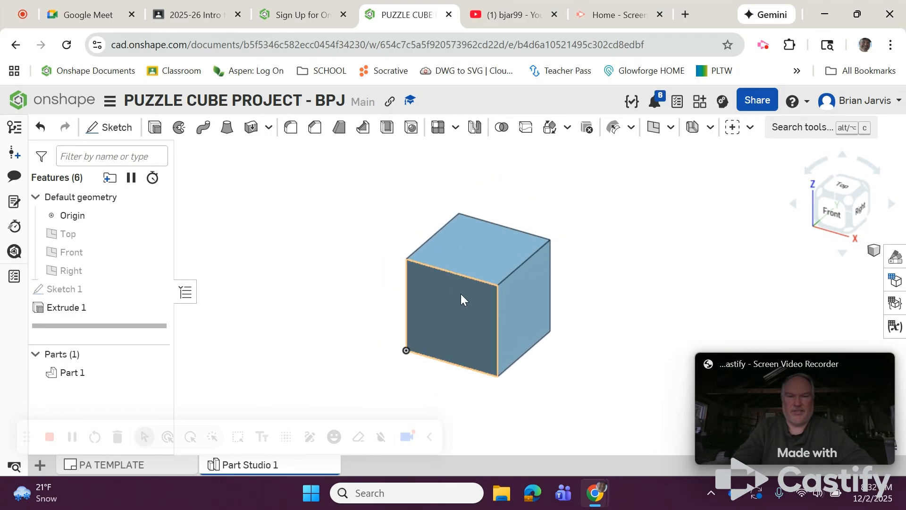
{"action": "scroll", "coordinate": [463, 302], "scroll_direction": "up", "scroll_amount": 5}
{"action": "scroll", "coordinate": [464, 298], "scroll_direction": "down", "scroll_amount": 10}
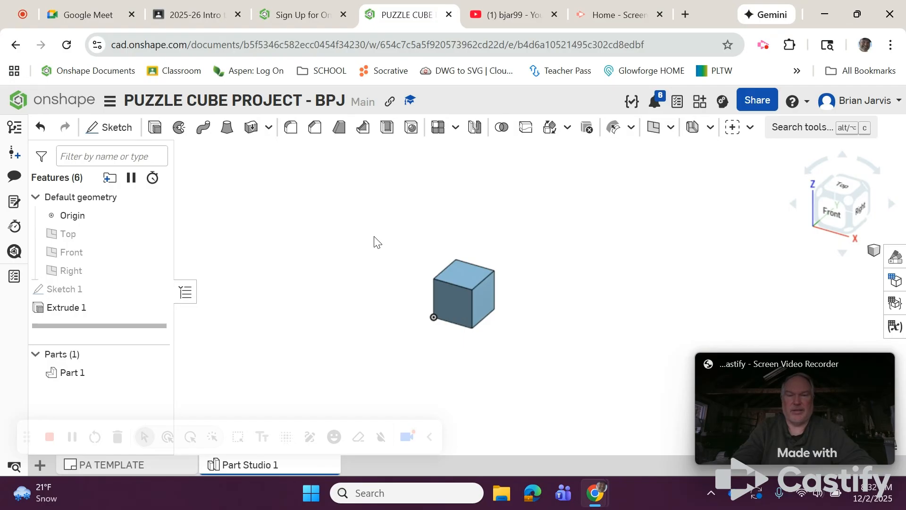
{"action": "mouse_move", "coordinate": [373, 236]}
{"action": "middle_mouse_down"}
{"action": "mouse_move", "coordinate": [355, 233]}
{"action": "mouse_move", "coordinate": [364, 237]}
{"action": "middle_mouse_up"}
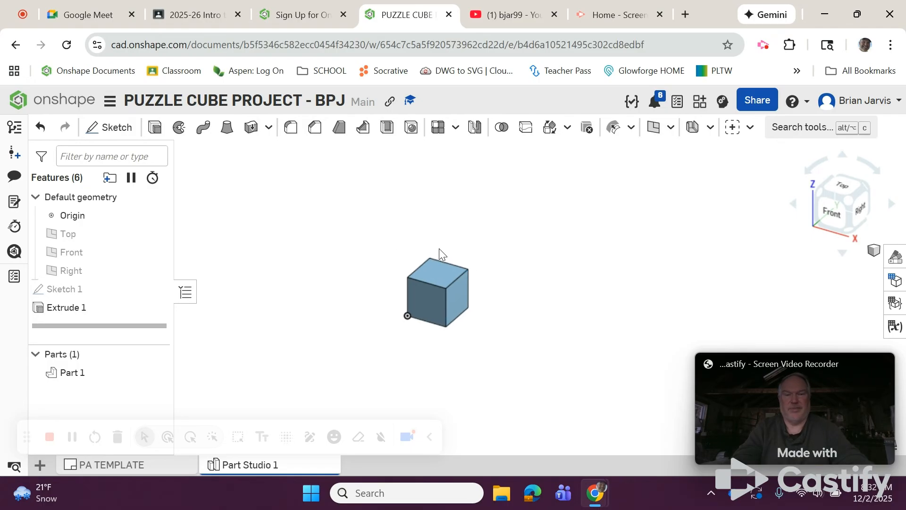
{"action": "middle_click_drag", "start_coordinate": [515, 220], "coordinate": [515, 219]}
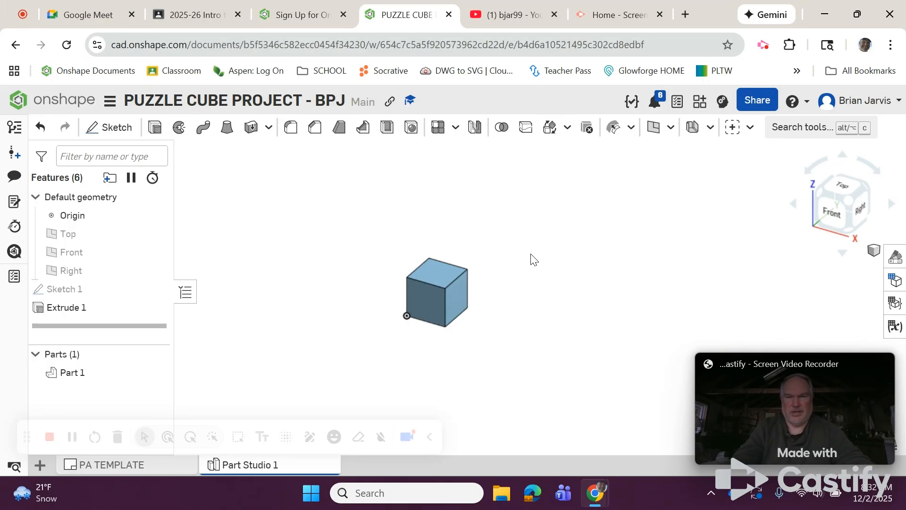
{"action": "key", "text": "f"}
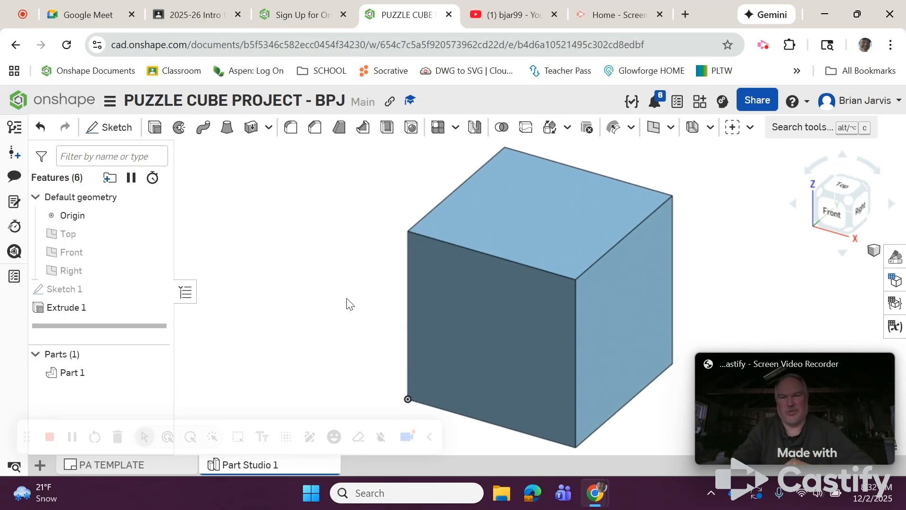
{"action": "middle_click_drag", "start_coordinate": [350, 304], "coordinate": [316, 289]}
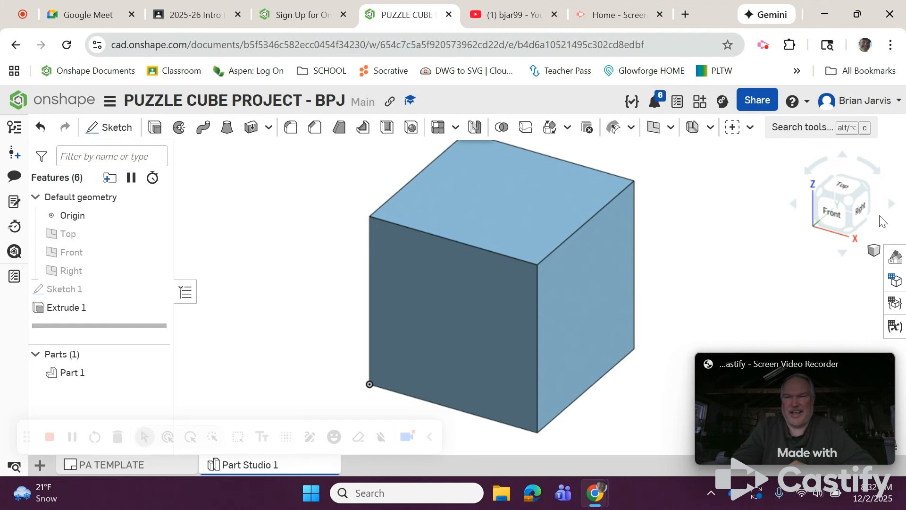
Inspect the cube from the right and front views, and return to the front-top-right corner view.
{"action": "left_click", "coordinate": [865, 215]}
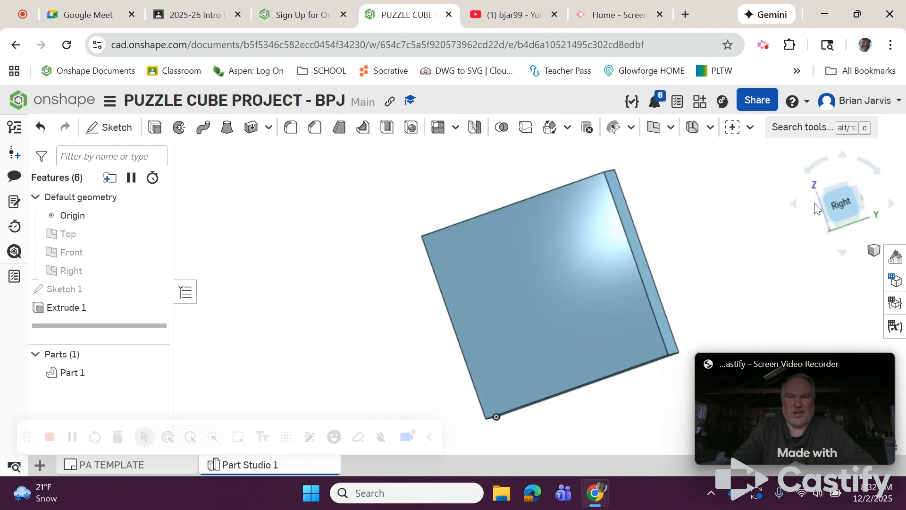
{"action": "left_click_drag", "start_coordinate": [826, 188], "coordinate": [865, 208]}
{"action": "left_click", "coordinate": [835, 213]}
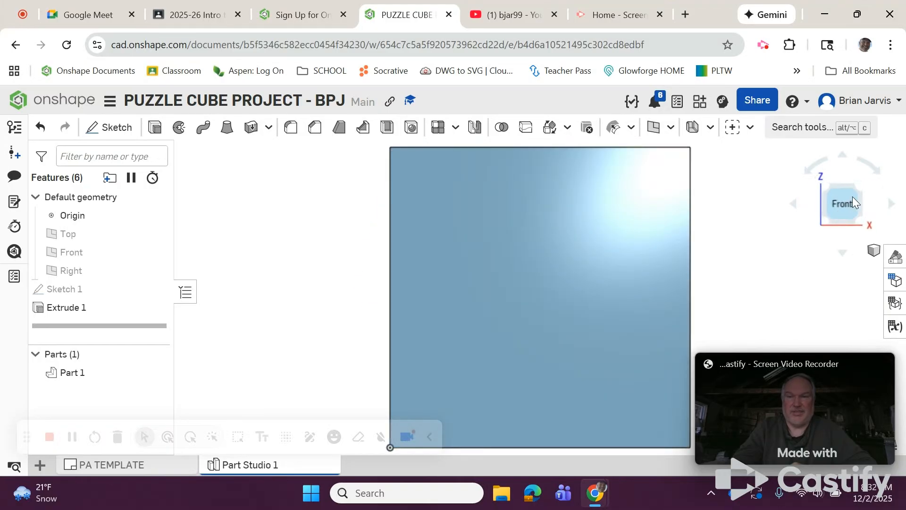
{"action": "left_click", "coordinate": [855, 194]}
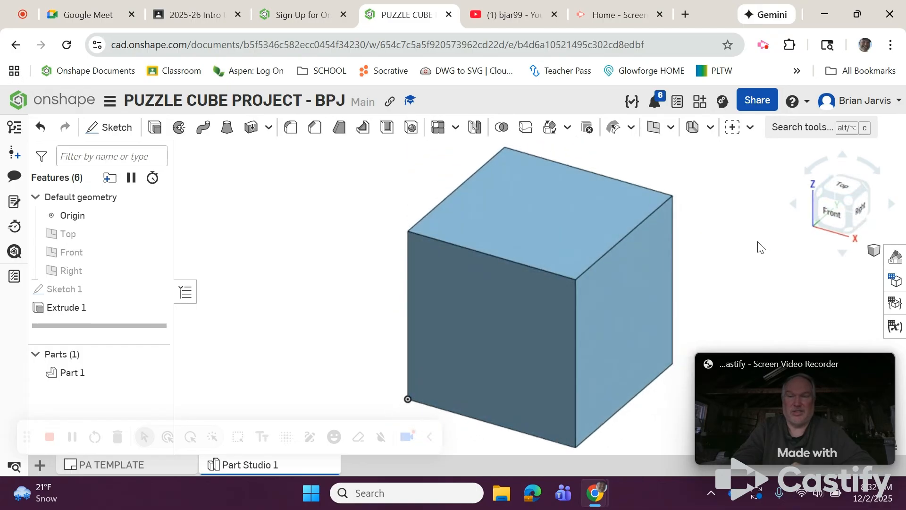
{"action": "scroll", "coordinate": [755, 248], "scroll_direction": "down", "scroll_amount": 3}
{"action": "middle_click_drag", "start_coordinate": [752, 251], "coordinate": [621, 259]}
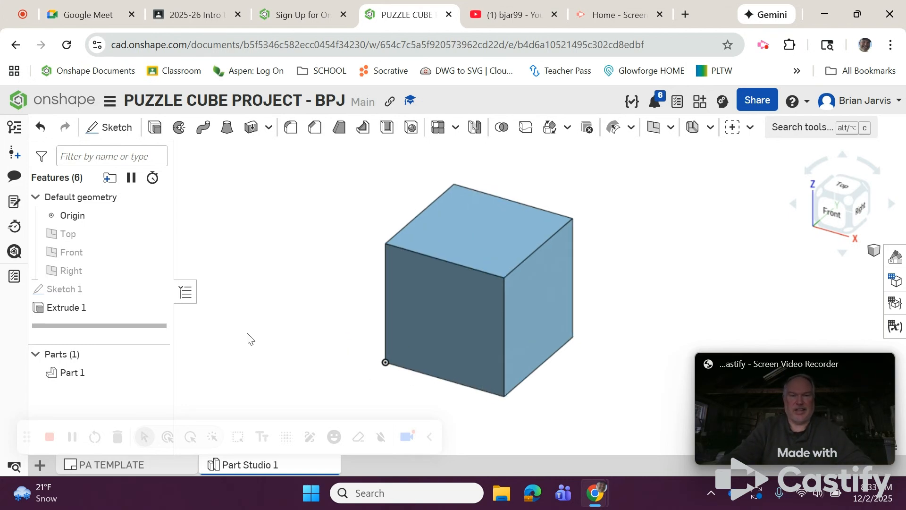
Rename the cube part as GREEN PART.
{"action": "right_click", "coordinate": [75, 374]}
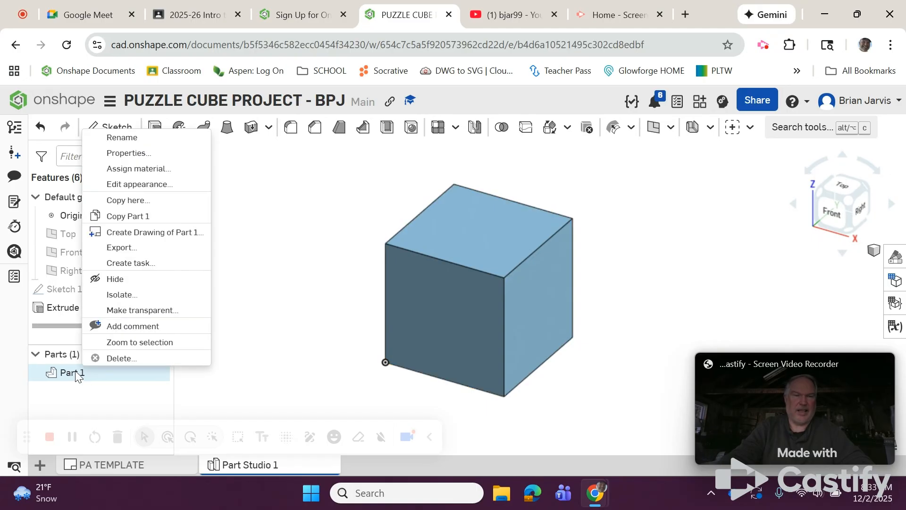
{"action": "left_click", "coordinate": [136, 140]}
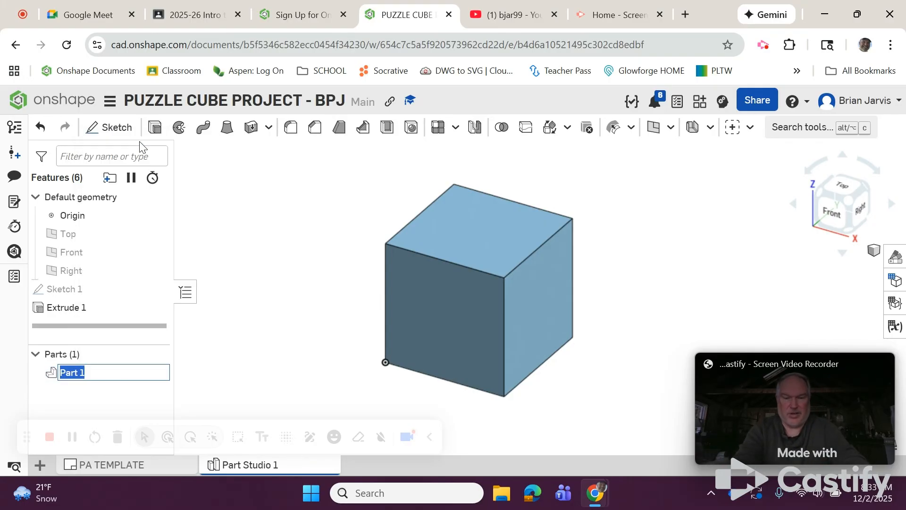
{"action": "type", "text": "GRE"}
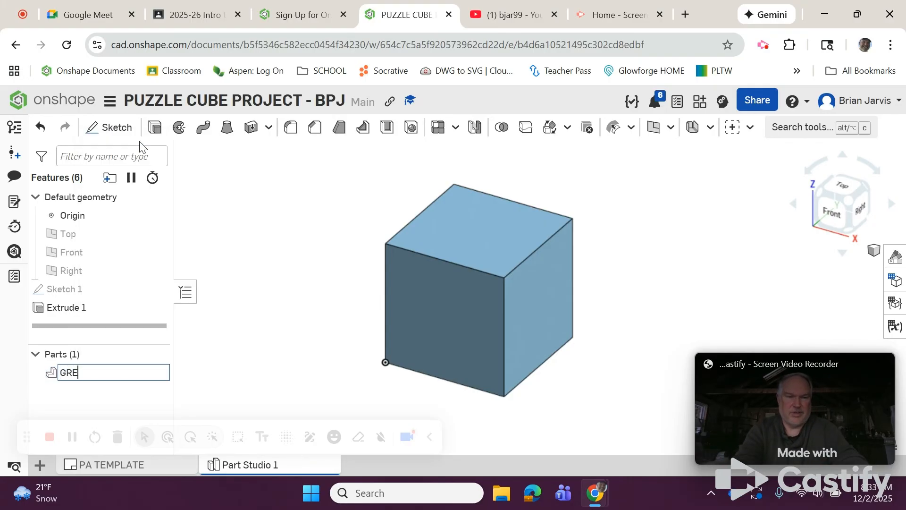
{"action": "type", "text": "EN PART"}
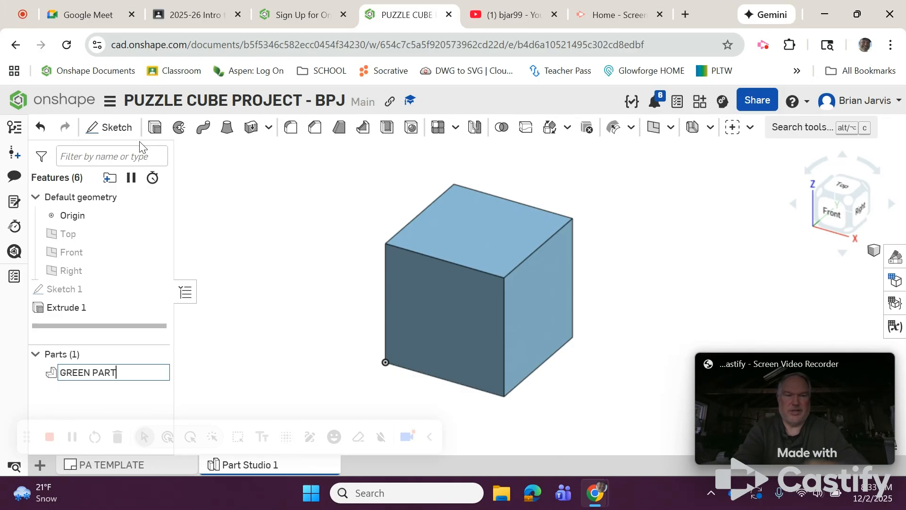
{"action": "left_click", "coordinate": [310, 204]}
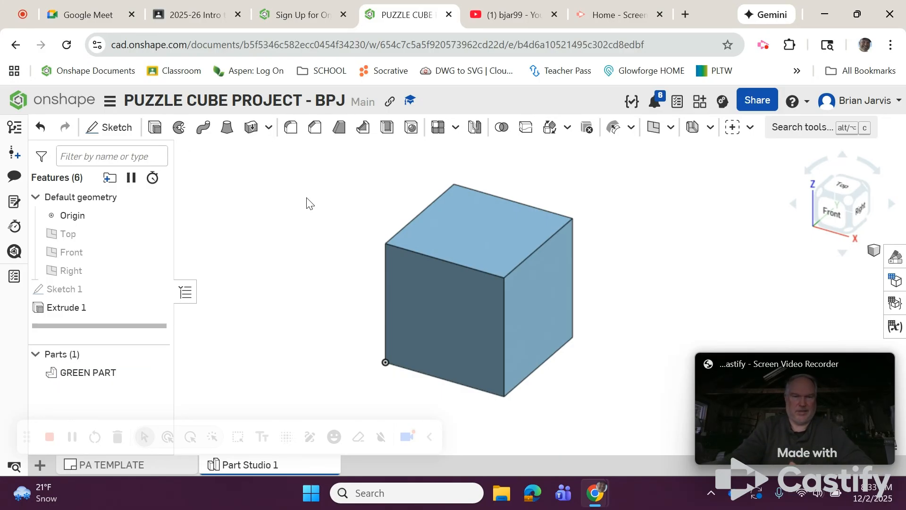
Rename the cube's Part Studio as GREEN PART.
{"action": "right_click", "coordinate": [270, 466]}
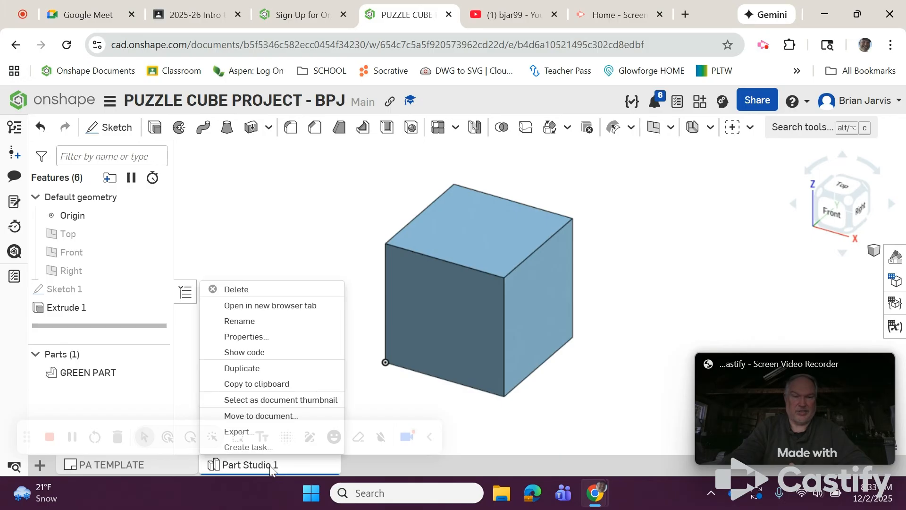
{"action": "left_click", "coordinate": [251, 322]}
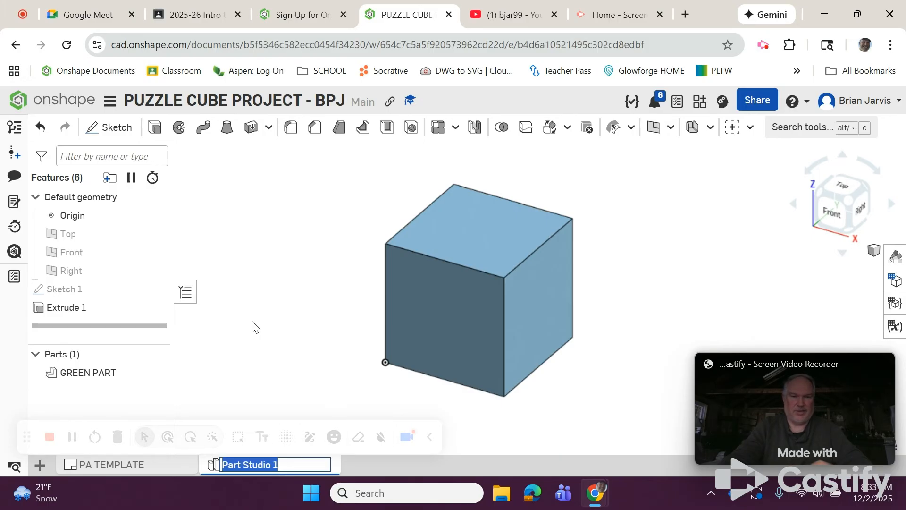
{"action": "type", "text": "GREEN"}
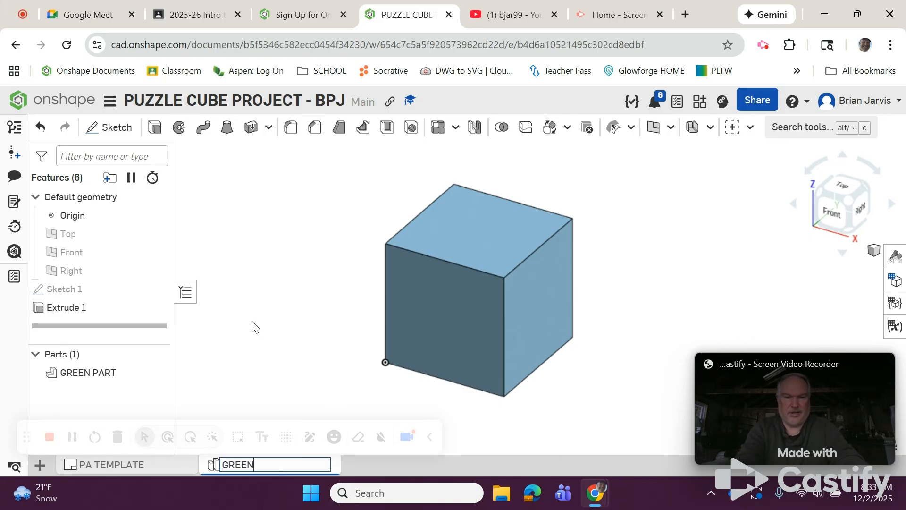
{"action": "type", "text": " PART"}
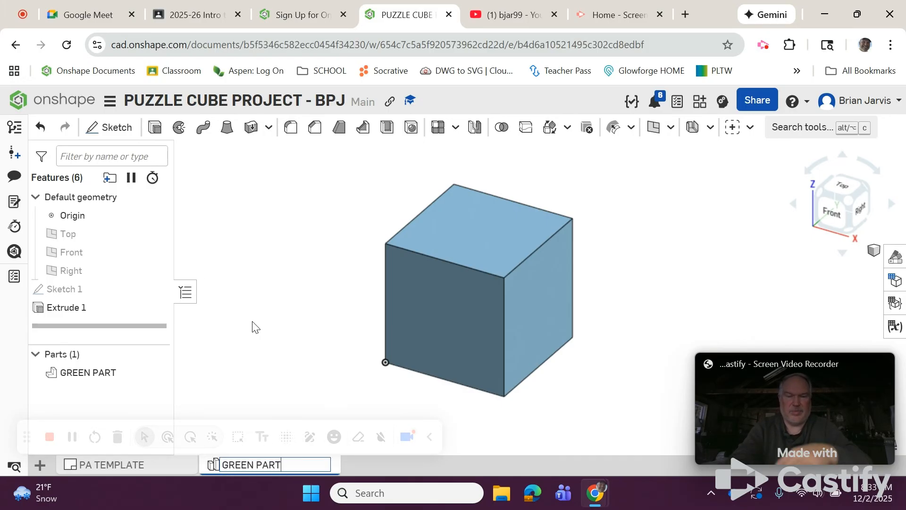
{"action": "key", "text": "Return"}
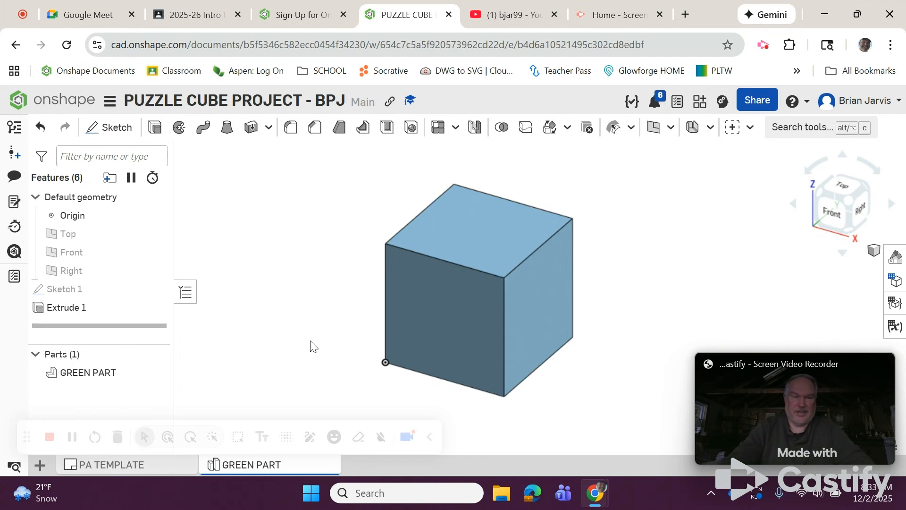
Try several green shades for the cube part's appearance and apply the palette green 5FA73D.
{"action": "right_click", "coordinate": [100, 373]}
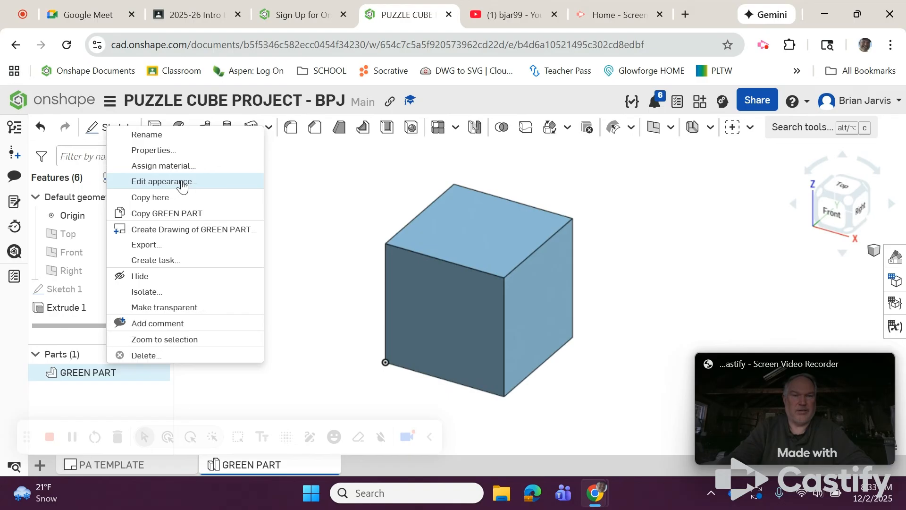
{"action": "left_click", "coordinate": [182, 186]}
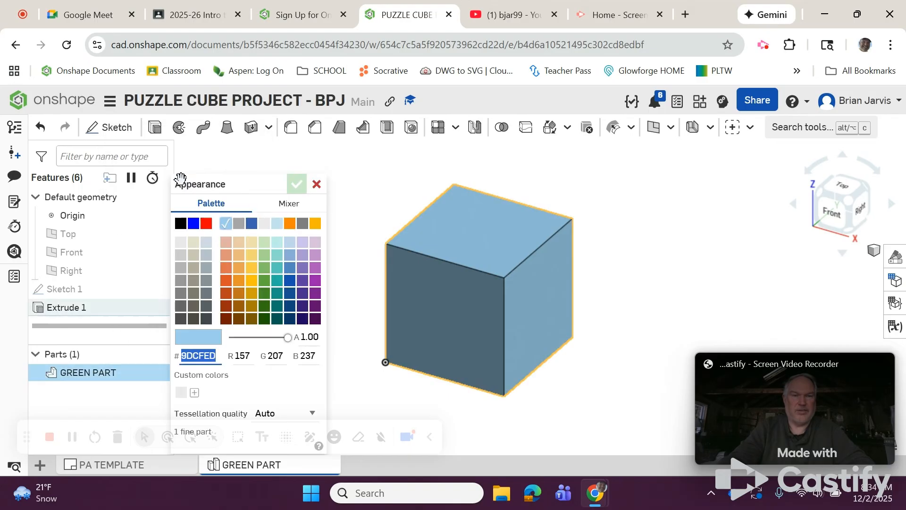
{"action": "left_click", "coordinate": [265, 282]}
{"action": "left_click", "coordinate": [264, 268]}
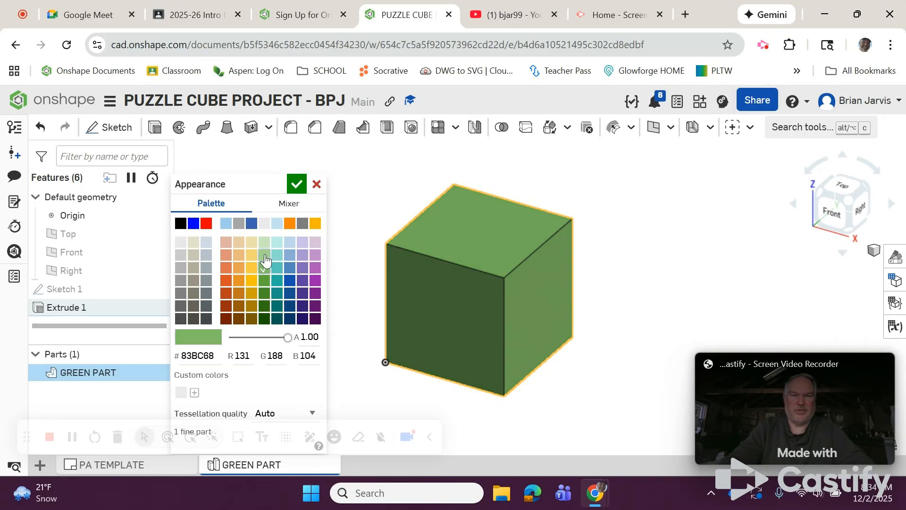
{"action": "left_click", "coordinate": [264, 256]}
{"action": "left_click", "coordinate": [295, 212]}
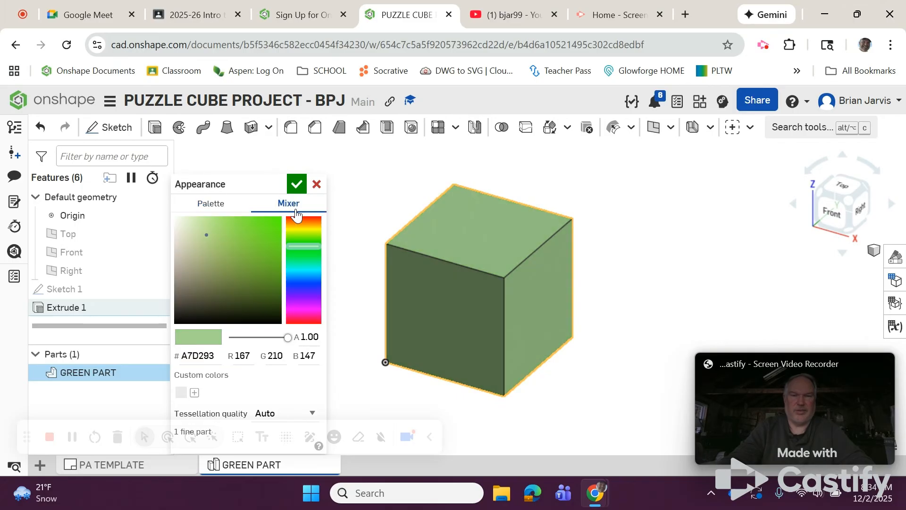
{"action": "left_click", "coordinate": [210, 203]}
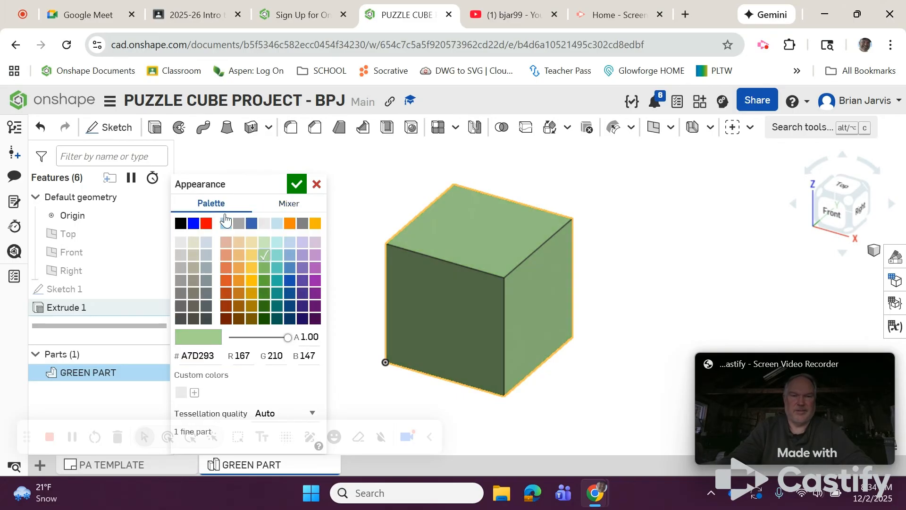
{"action": "left_click", "coordinate": [264, 280]}
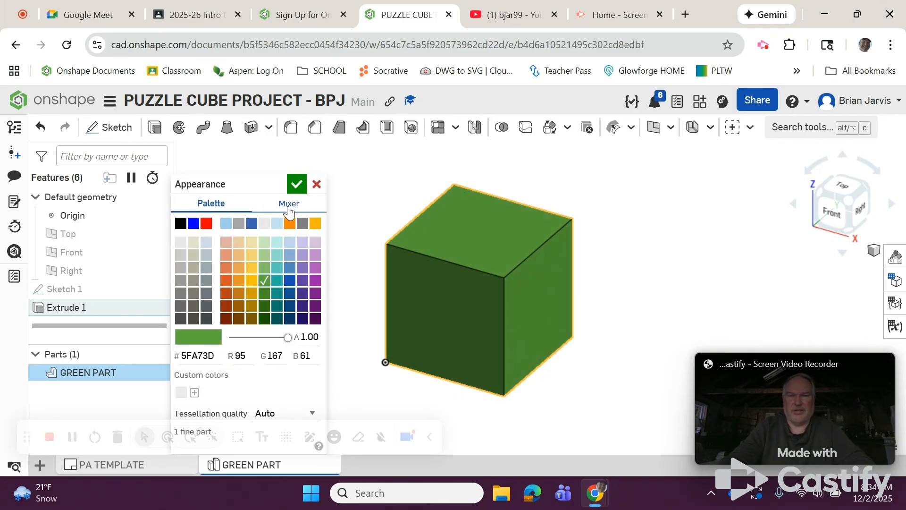
{"action": "left_click", "coordinate": [296, 184]}
Reopen the square's sketch and the cube's extrusion in turn to review their settings, closing each one.
{"action": "scroll", "coordinate": [307, 221], "scroll_direction": "down", "scroll_amount": 5}
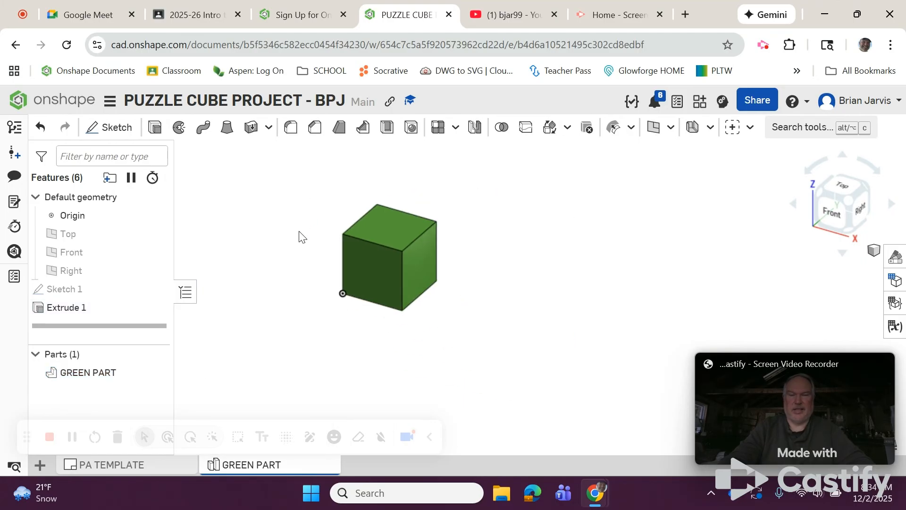
{"action": "middle_click_drag", "start_coordinate": [501, 352], "coordinate": [578, 390]}
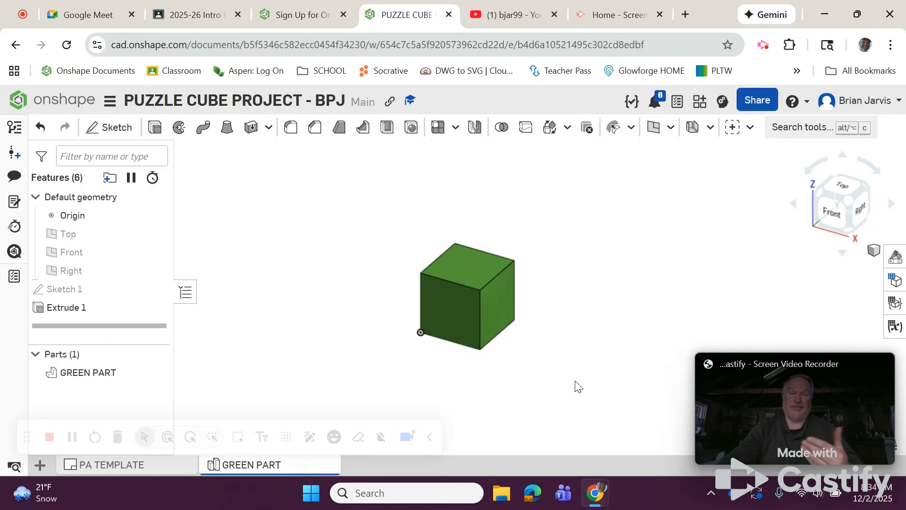
{"action": "double_click", "coordinate": [90, 287]}
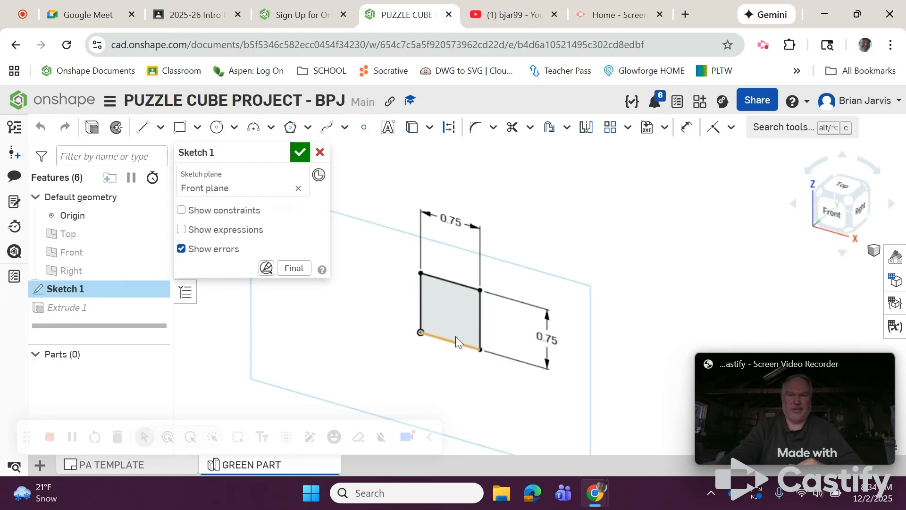
{"action": "left_click", "coordinate": [291, 151]}
{"action": "left_click", "coordinate": [101, 310]}
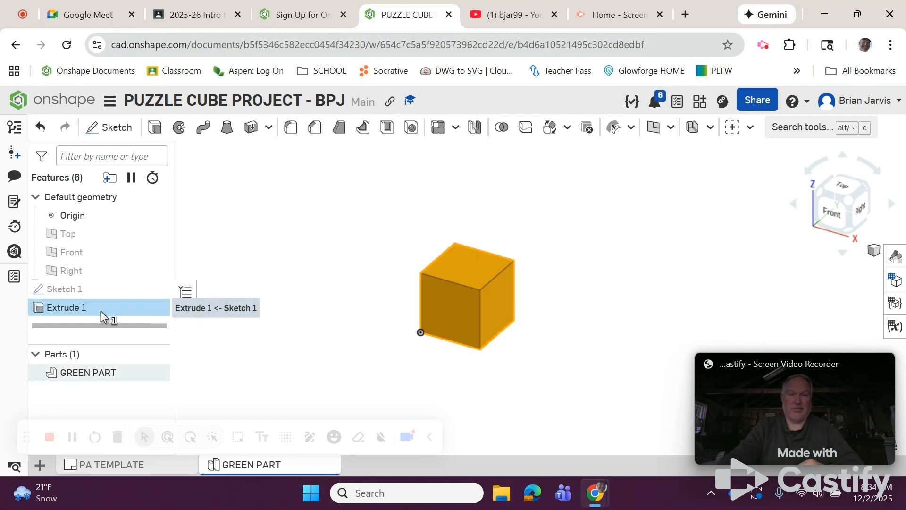
{"action": "double_click", "coordinate": [101, 310]}
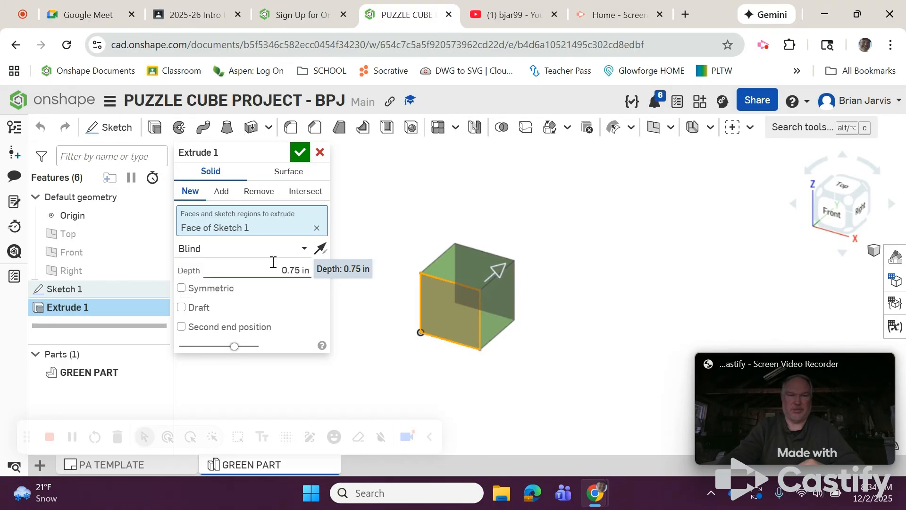
{"action": "left_click", "coordinate": [297, 150]}
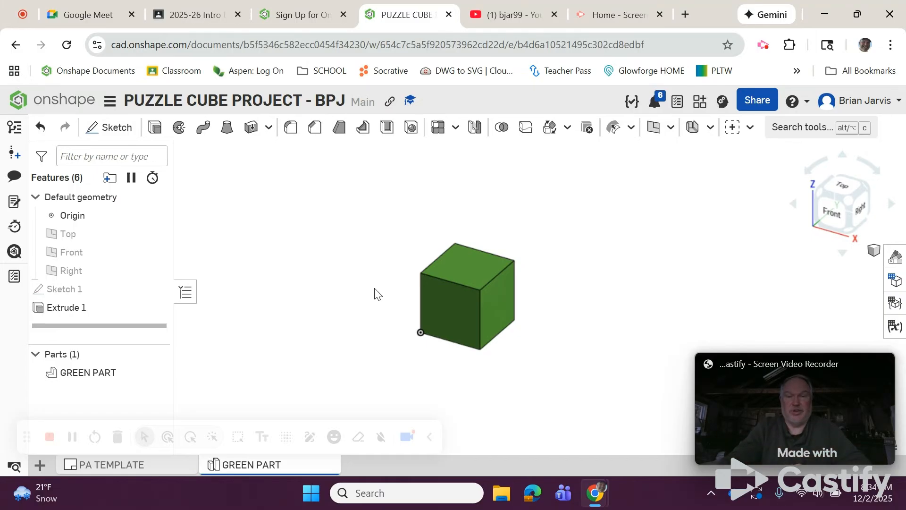
{"action": "scroll", "coordinate": [381, 279], "scroll_direction": "down", "scroll_amount": 1}
{"action": "middle_click_drag", "start_coordinate": [388, 278], "coordinate": [395, 242]}
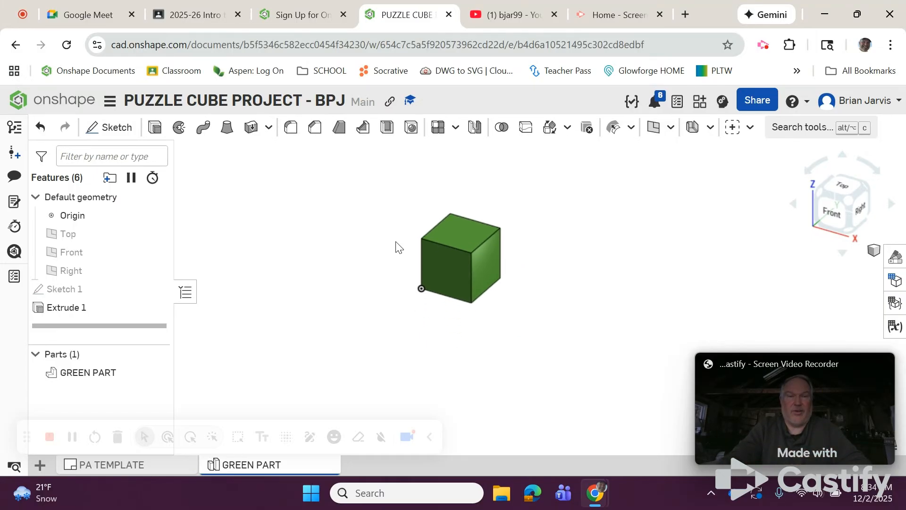
Sketch a corner rectangle about 2.04 by 1.85 in on the cube's front face, from the origin corner up and away from the cube.
{"action": "left_click", "coordinate": [113, 127]}
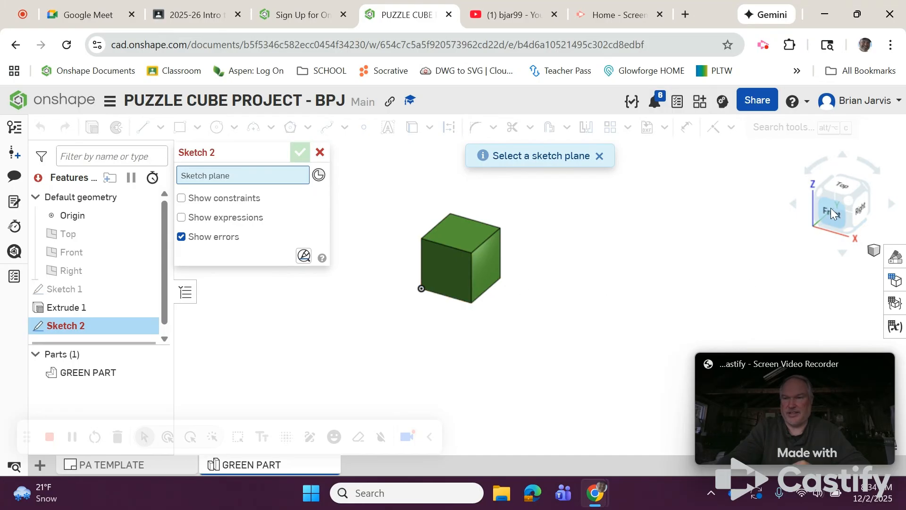
{"action": "left_click", "coordinate": [455, 268]}
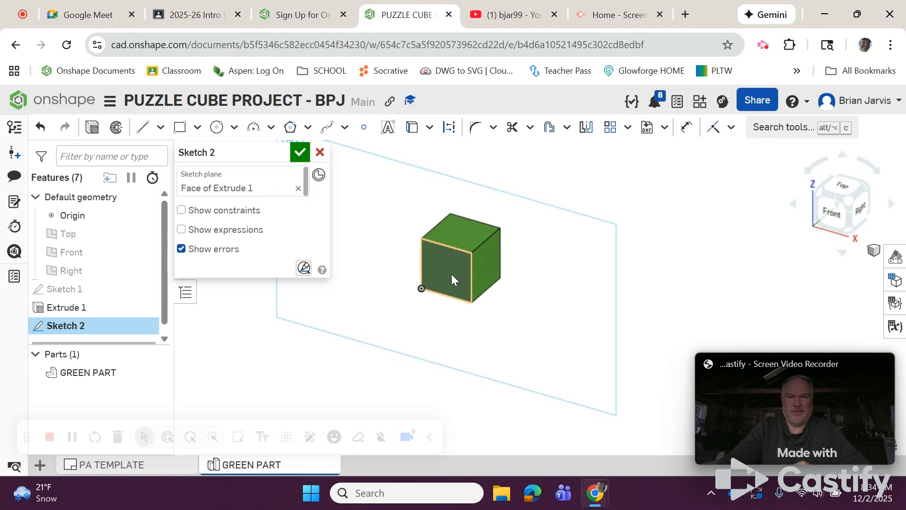
{"action": "scroll", "coordinate": [506, 293], "scroll_direction": "down", "scroll_amount": 2}
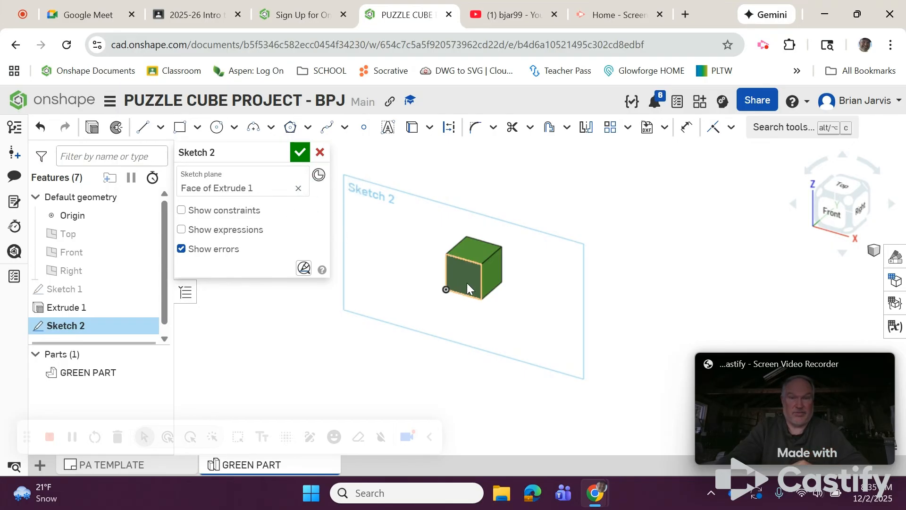
{"action": "left_click", "coordinate": [833, 213]}
{"action": "scroll", "coordinate": [807, 256], "scroll_direction": "down", "scroll_amount": 3}
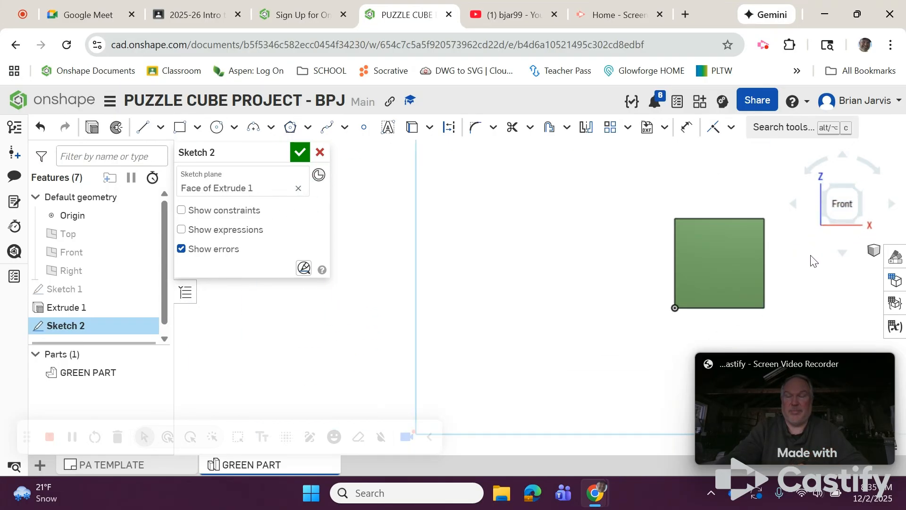
{"action": "middle_click_drag", "start_coordinate": [845, 265], "coordinate": [738, 283]}
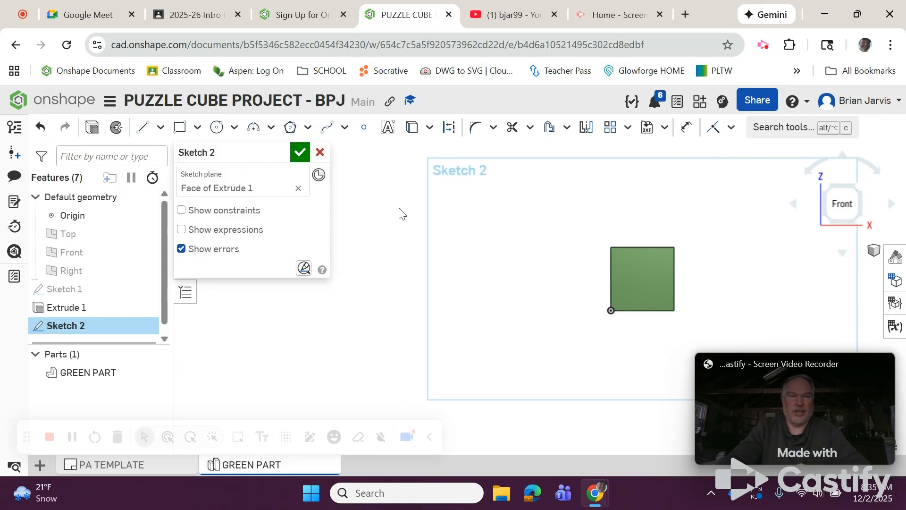
{"action": "left_click", "coordinate": [179, 127]}
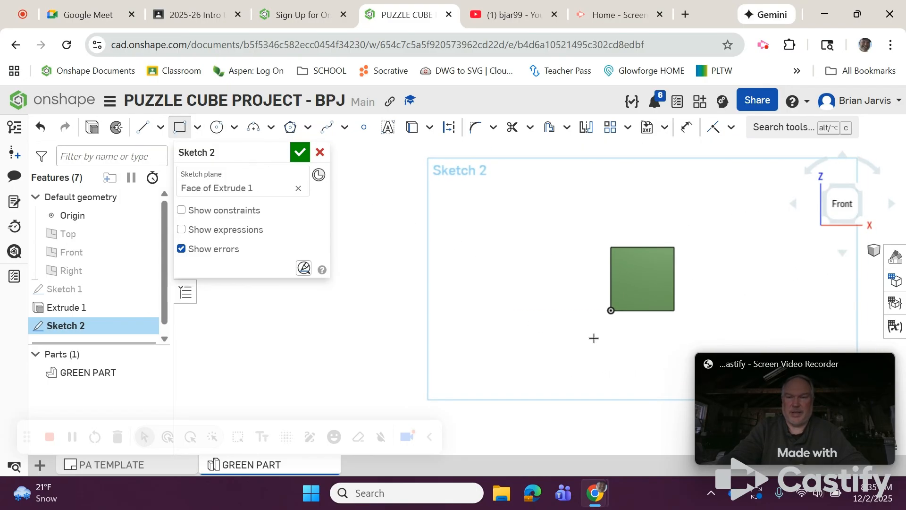
{"action": "left_click", "coordinate": [611, 310]}
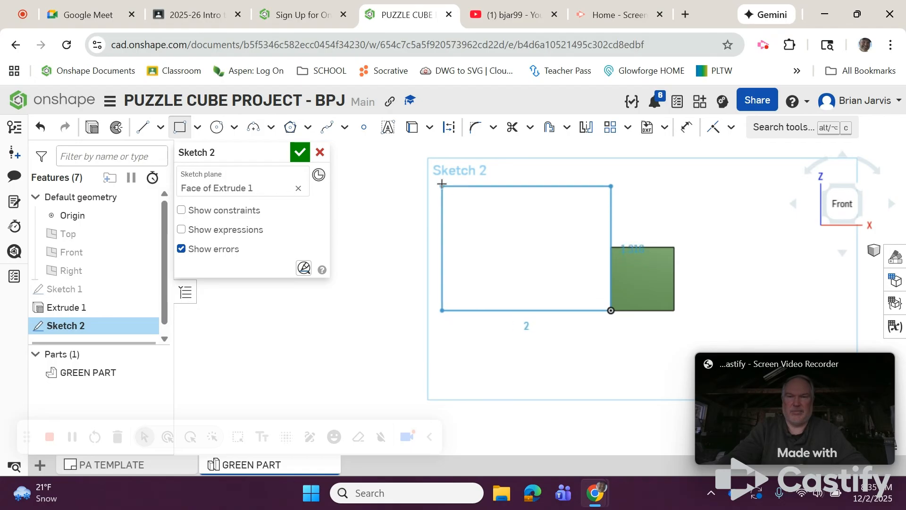
{"action": "left_click", "coordinate": [439, 155]}
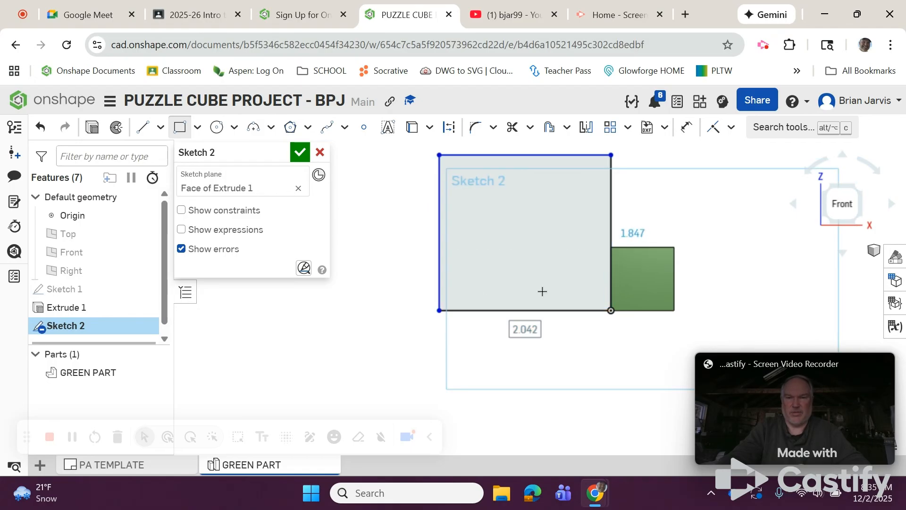
{"action": "scroll", "coordinate": [488, 219], "scroll_direction": "down", "scroll_amount": 1}
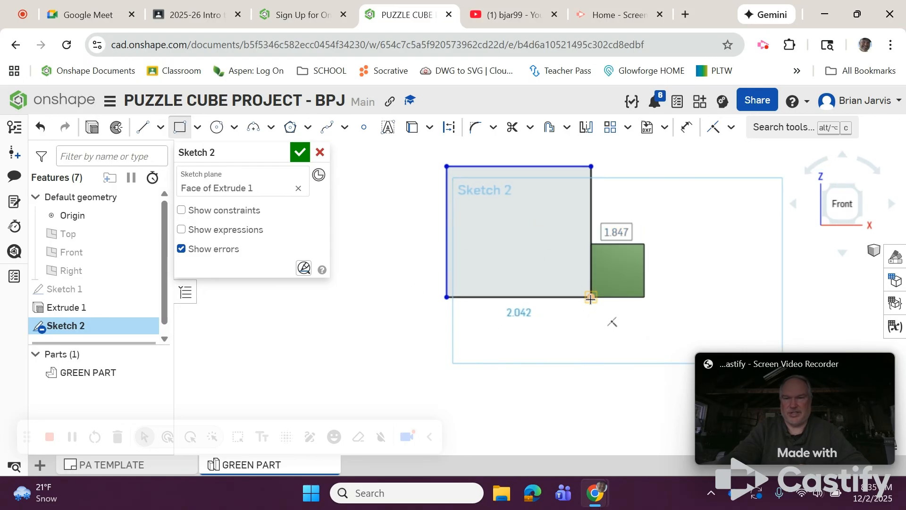
Dimension the rectangle's outer vertical edge and set its height to 1.5 in.
{"action": "left_click", "coordinate": [687, 127]}
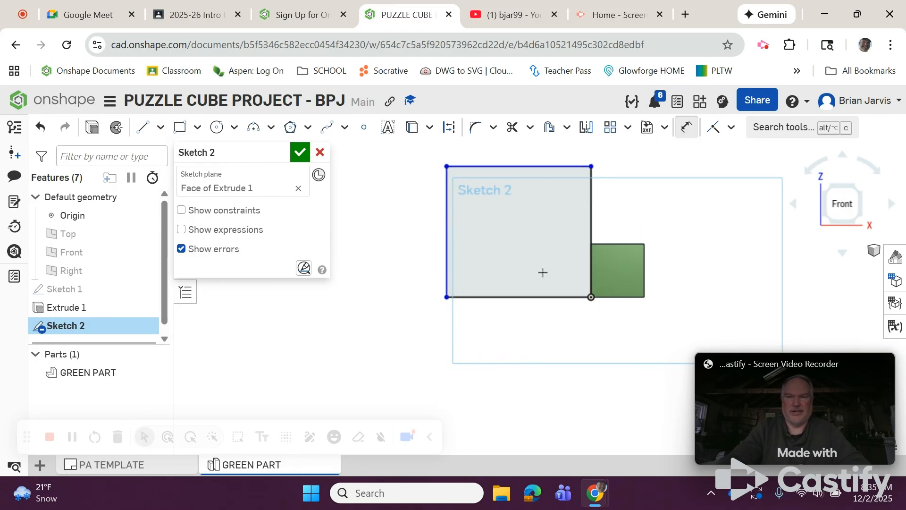
{"action": "left_click", "coordinate": [448, 234]}
{"action": "left_click", "coordinate": [400, 233]}
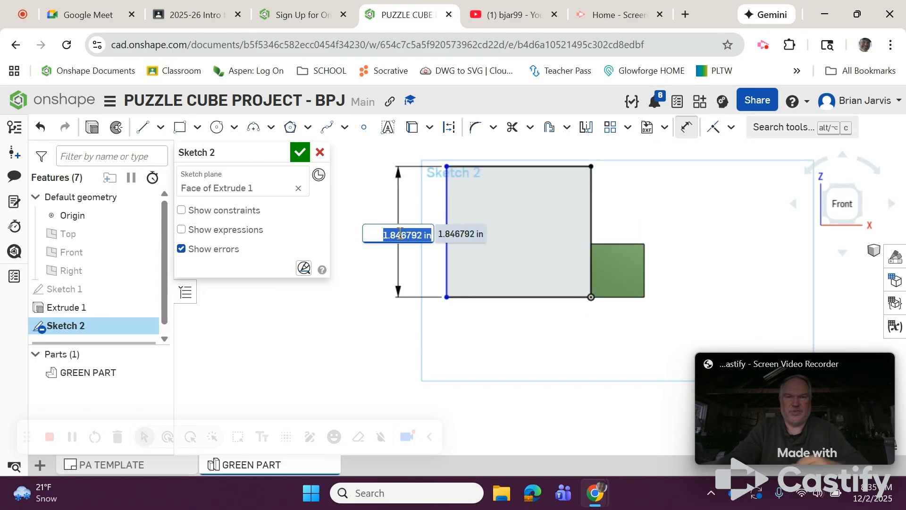
{"action": "type", "text": "1"}
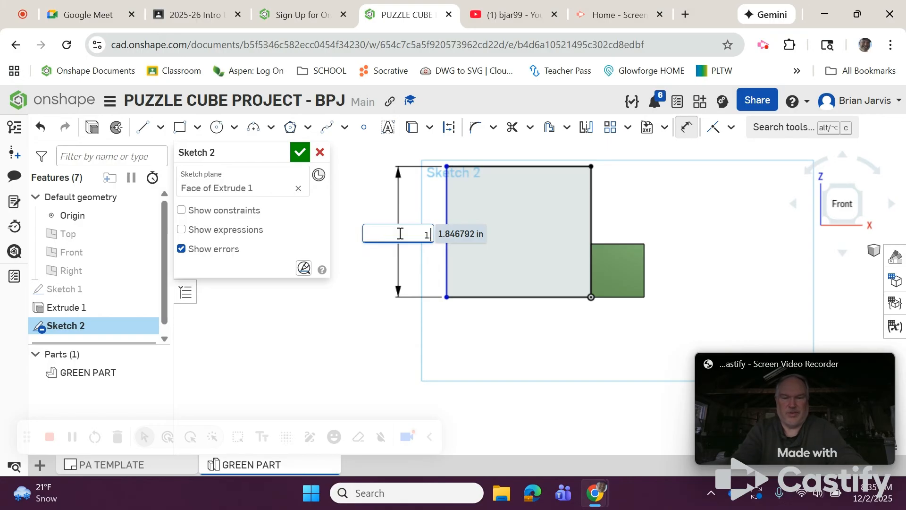
{"action": "type", "text": ".5"}
{"action": "key", "text": "Return"}
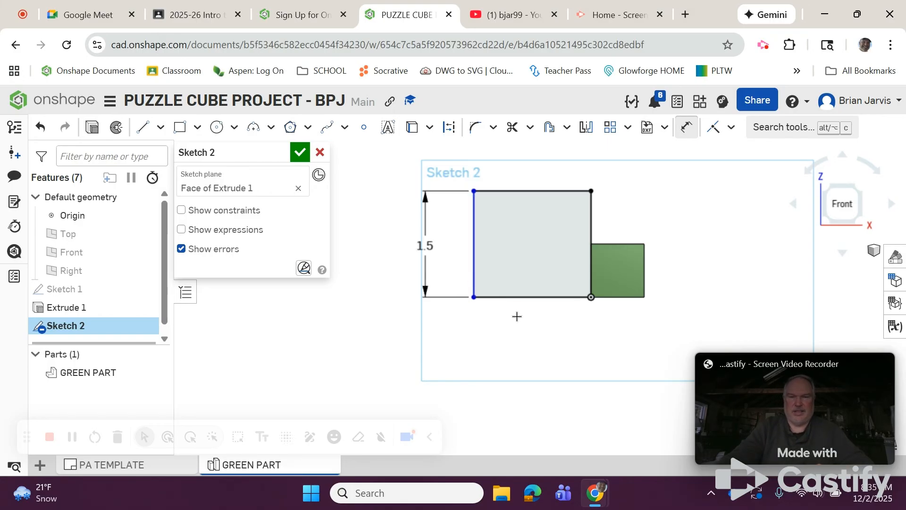
Dimension the rectangle's bottom edge at 1.5 in wide and finish the sketch.
{"action": "left_click", "coordinate": [518, 298]}
{"action": "left_click", "coordinate": [528, 340]}
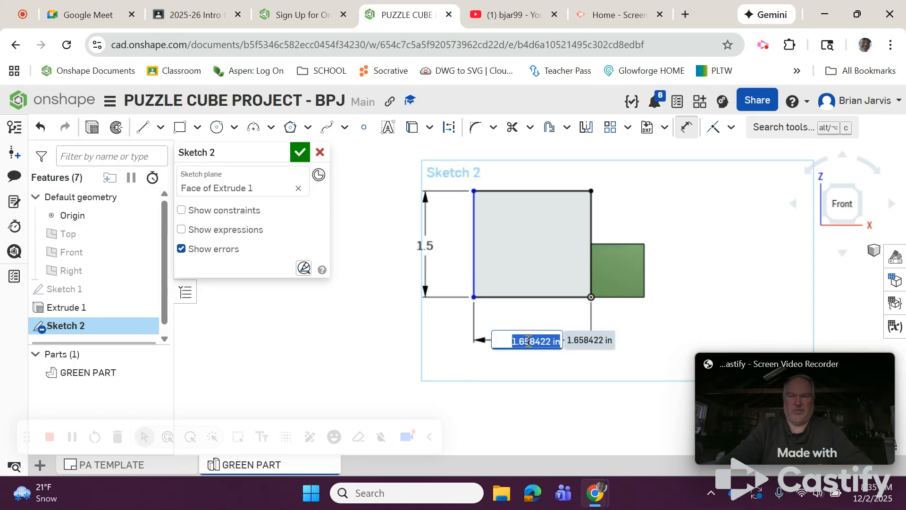
{"action": "type", "text": "1"}
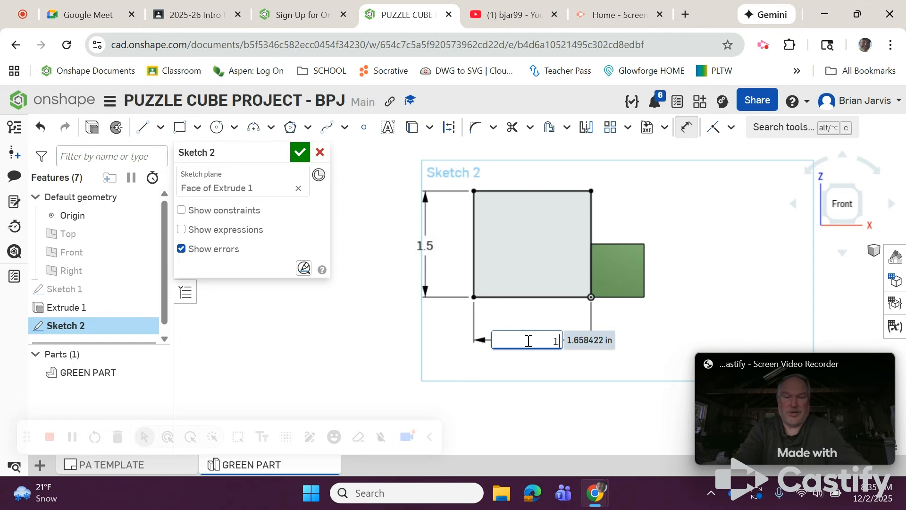
{"action": "type", "text": ".5"}
{"action": "key", "text": "Return"}
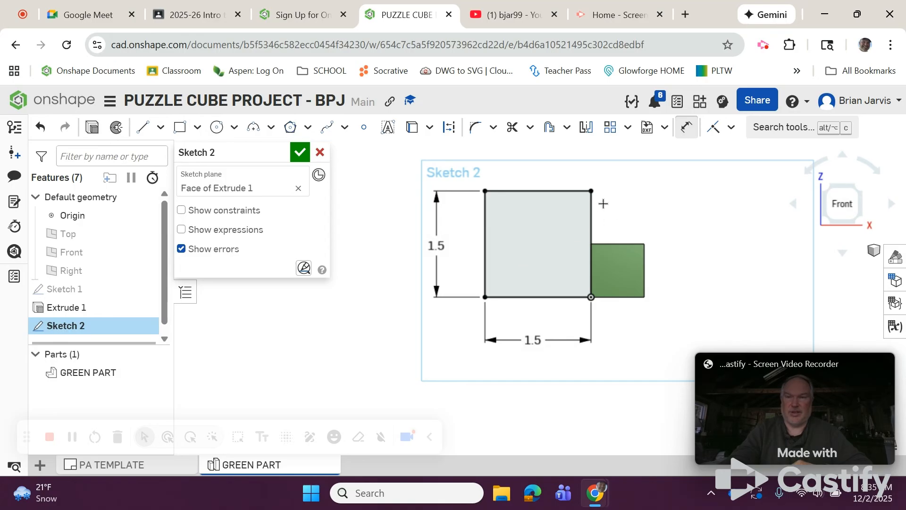
{"action": "left_click", "coordinate": [300, 152]}
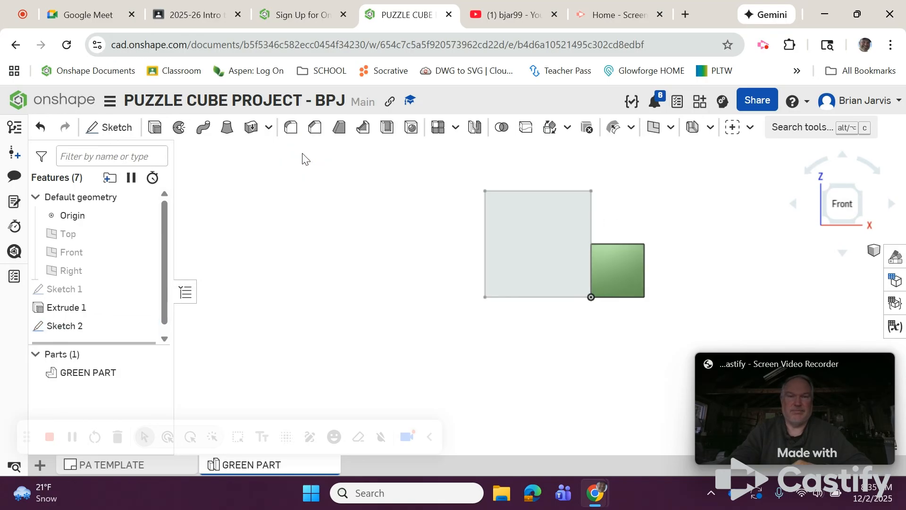
Extrude the 1.5 in square 0.75 in backward, in the reversed direction, and add it to the green part.
{"action": "left_click", "coordinate": [860, 191]}
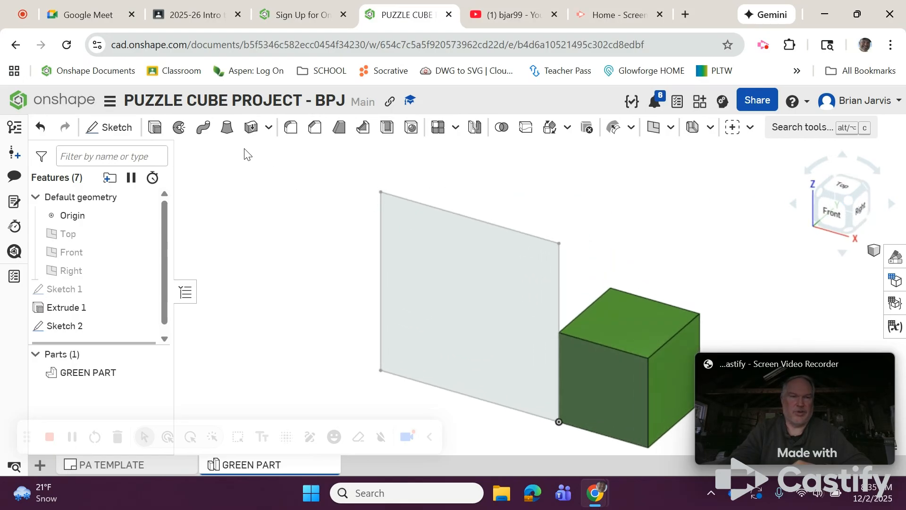
{"action": "left_click", "coordinate": [155, 129]}
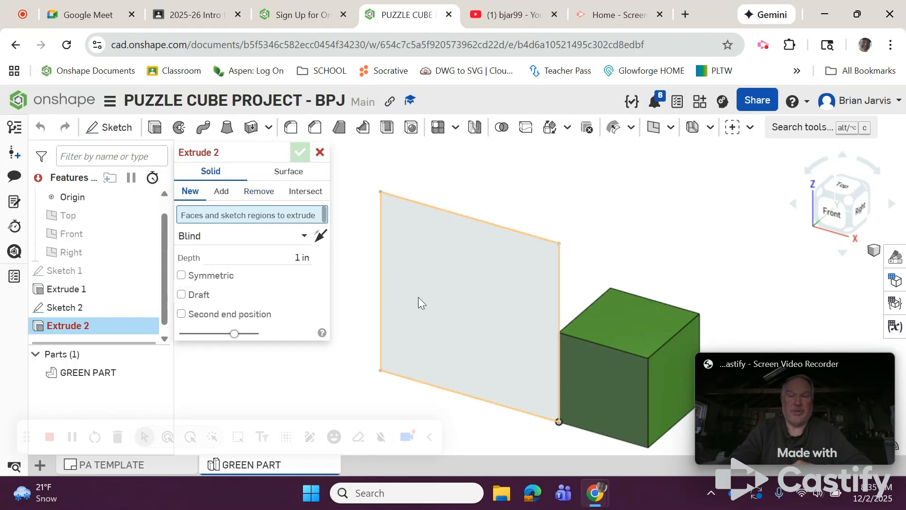
{"action": "left_click", "coordinate": [463, 310]}
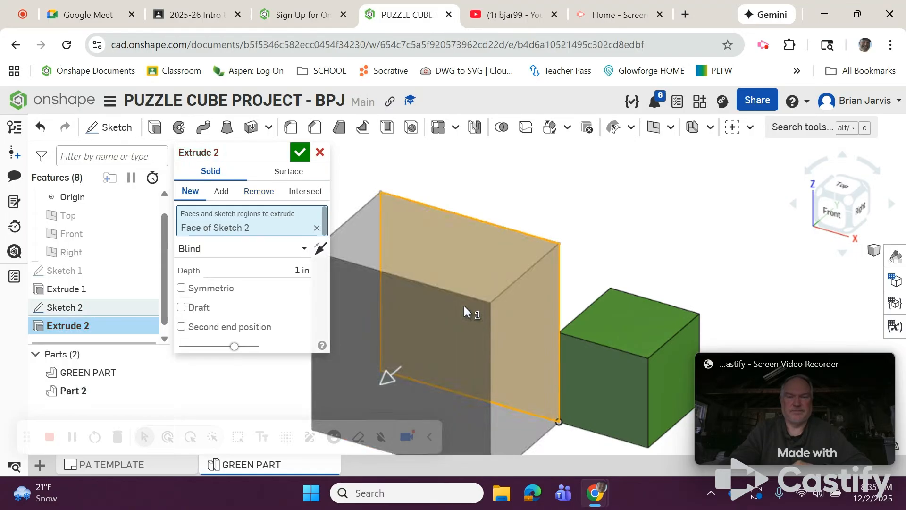
{"action": "left_click", "coordinate": [320, 249]}
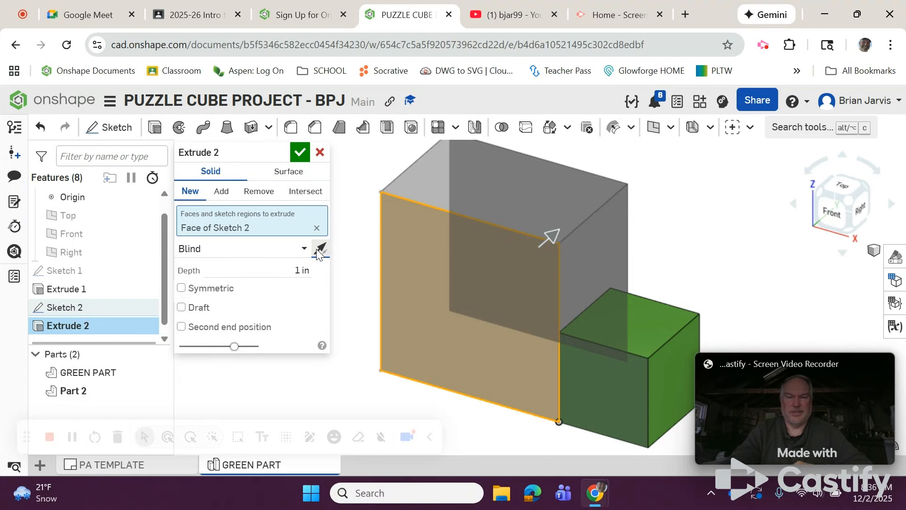
{"action": "left_click", "coordinate": [313, 270]}
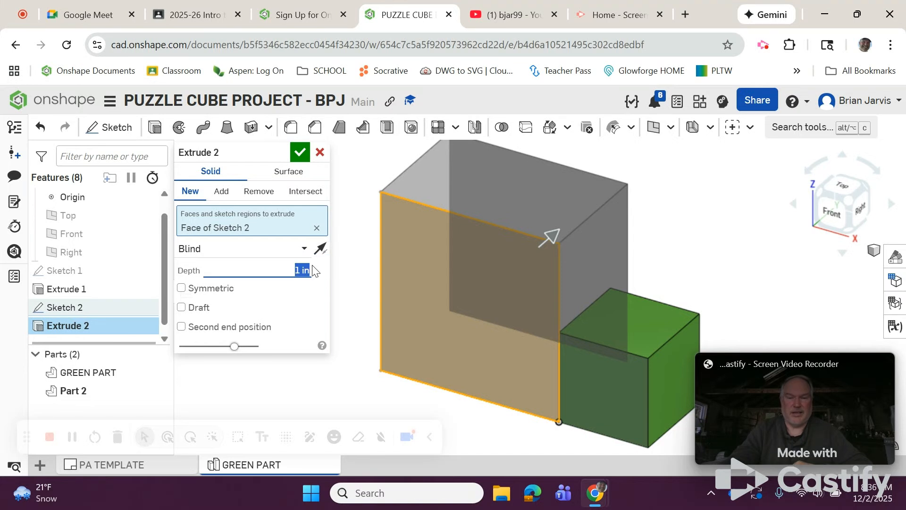
{"action": "key", "text": "BackSpace"}
{"action": "type", "text": ".7"}
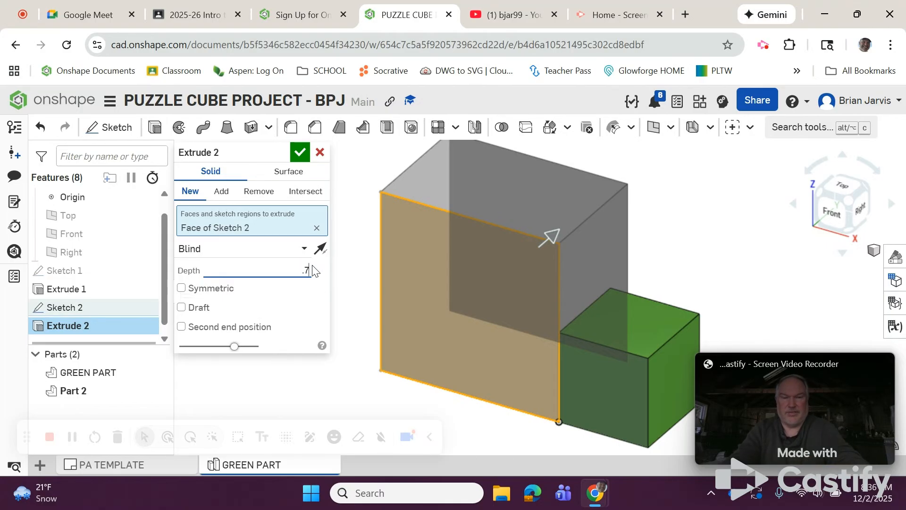
{"action": "type", "text": "5"}
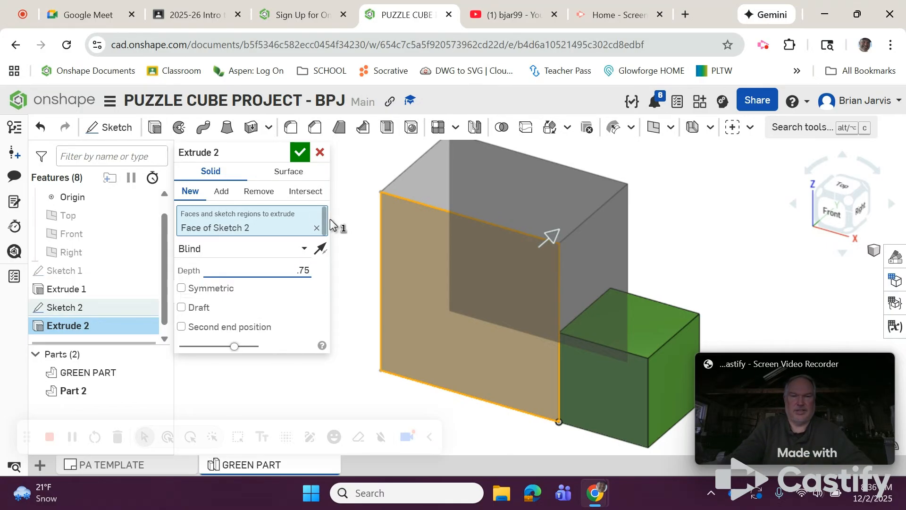
{"action": "key", "text": "Return"}
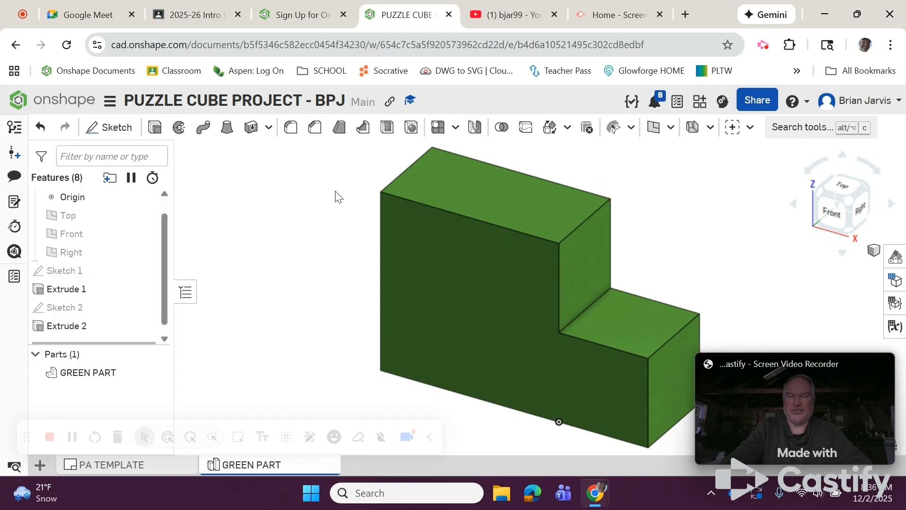
Examine the stepped green part from the front, from the front isometric view and from behind.
{"action": "left_click", "coordinate": [835, 218]}
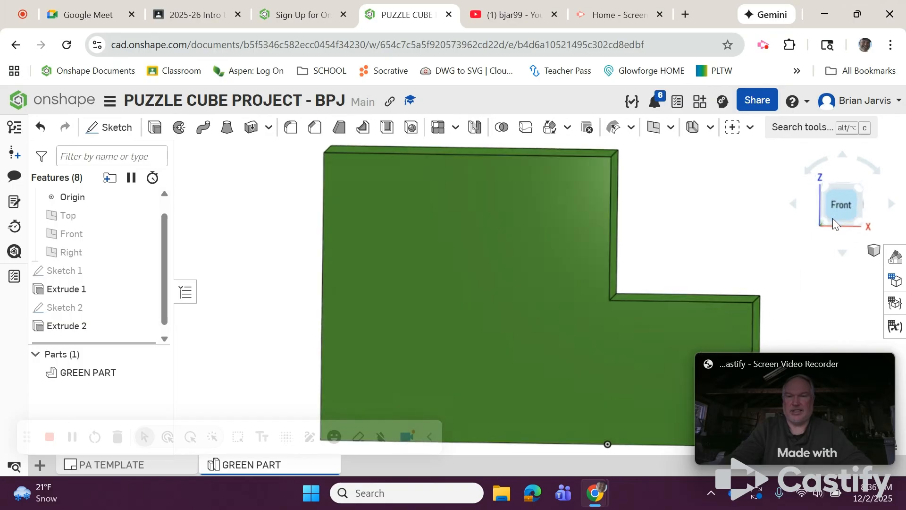
{"action": "left_click", "coordinate": [862, 187]}
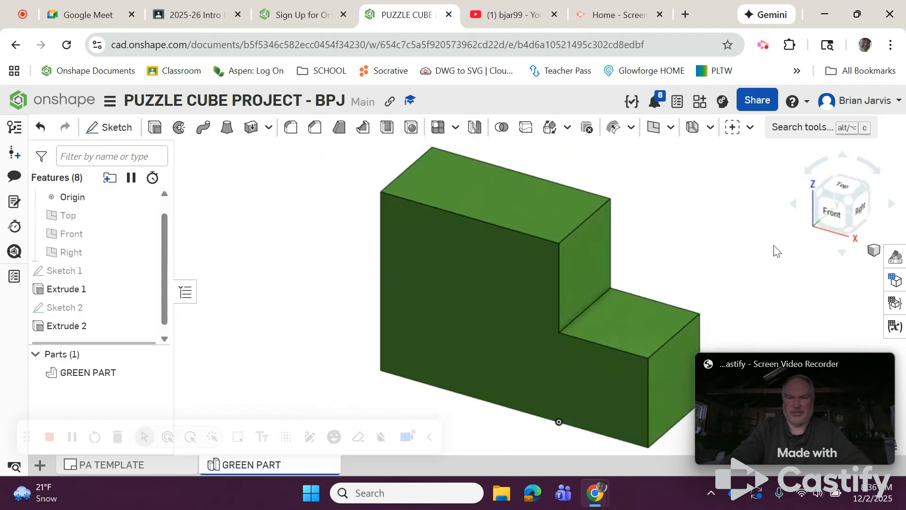
{"action": "middle_click_drag", "start_coordinate": [716, 260], "coordinate": [583, 250]}
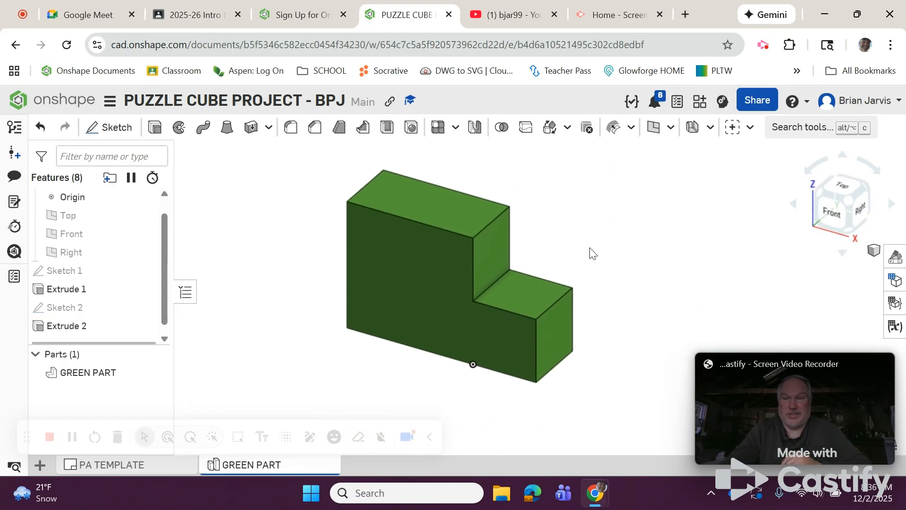
{"action": "left_click", "coordinate": [868, 191]}
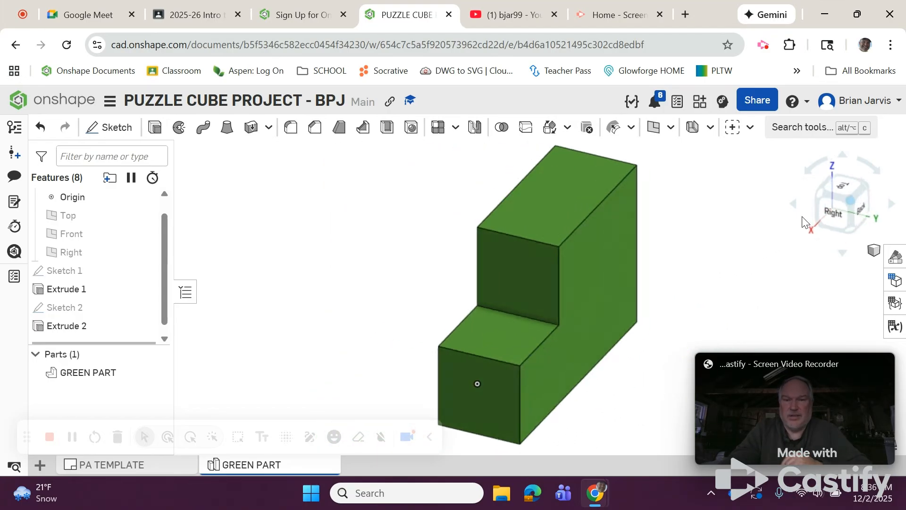
{"action": "left_click", "coordinate": [818, 195]}
{"action": "scroll", "coordinate": [715, 242], "scroll_direction": "down", "scroll_amount": 3}
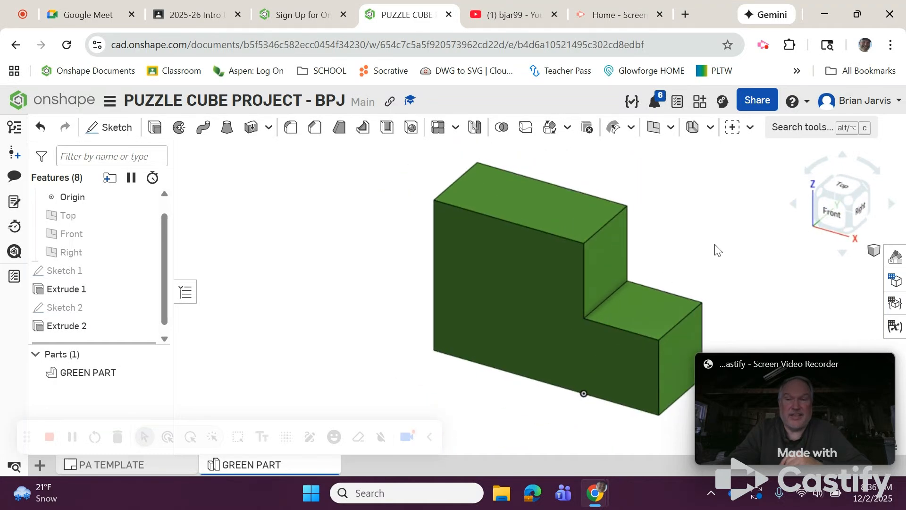
{"action": "middle_click_drag", "start_coordinate": [712, 241], "coordinate": [590, 244]}
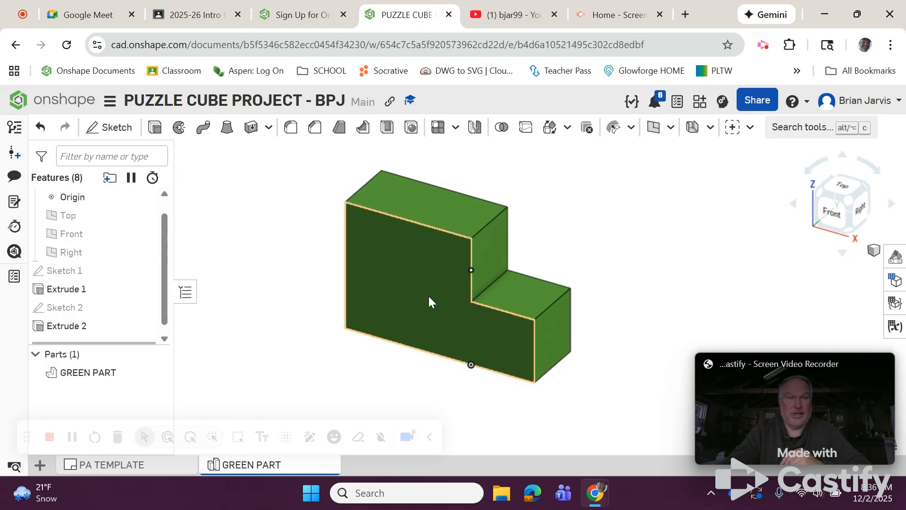
Start a sketch on the green part's back face and draw a rectangle about 0.83 by 0.75 in from the tall side's lower corner.
{"action": "left_click", "coordinate": [116, 131]}
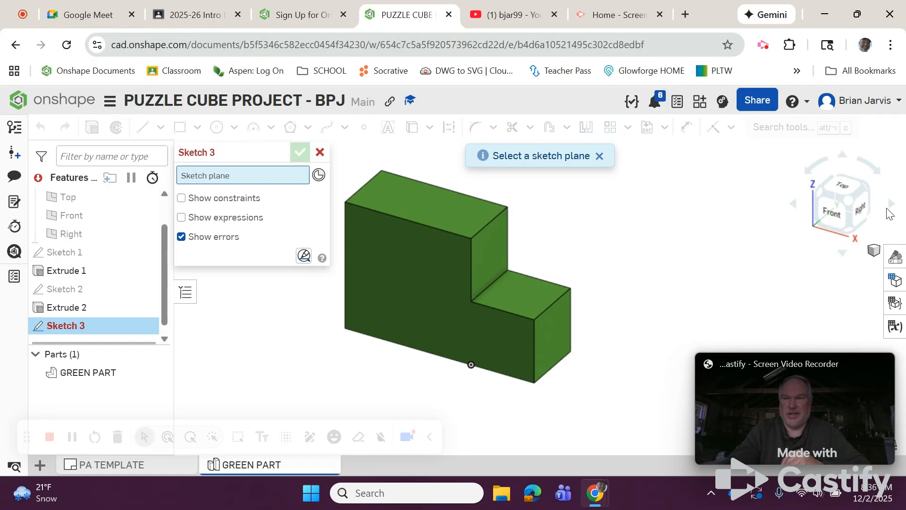
{"action": "left_click", "coordinate": [872, 191]}
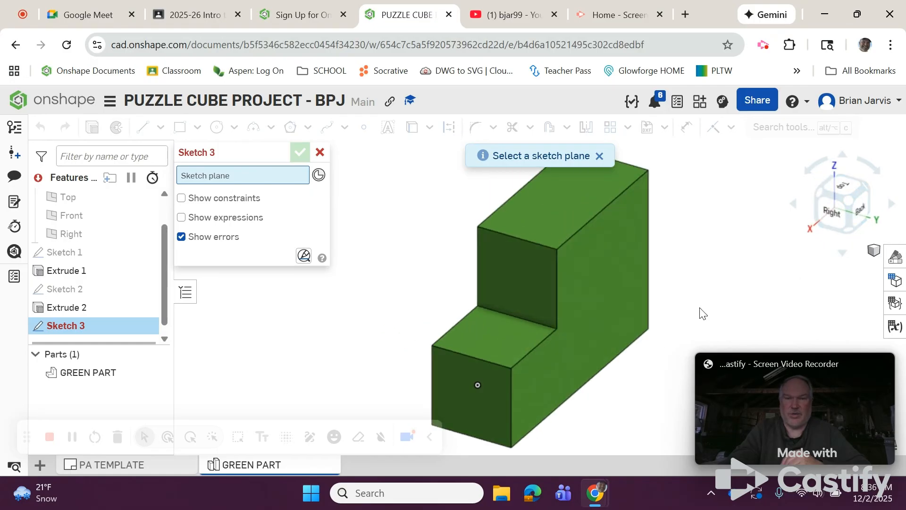
{"action": "left_click", "coordinate": [631, 306]}
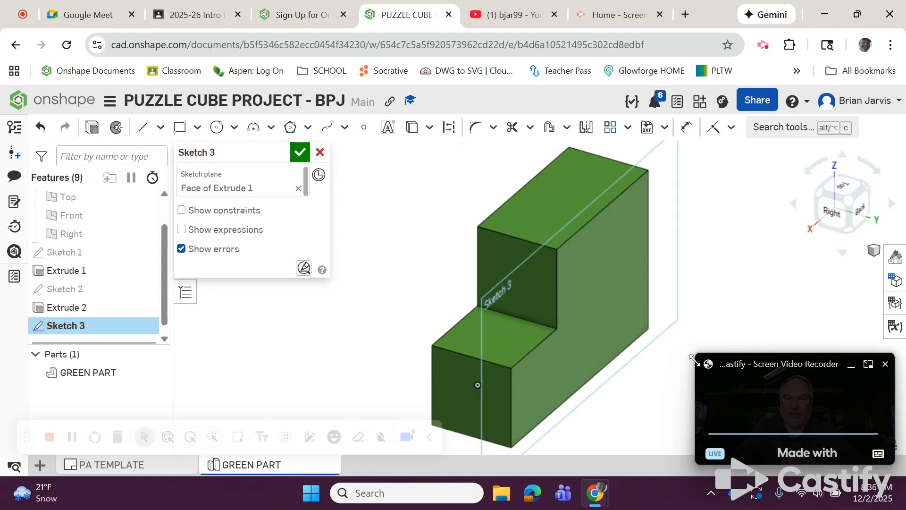
{"action": "left_click", "coordinate": [179, 127]}
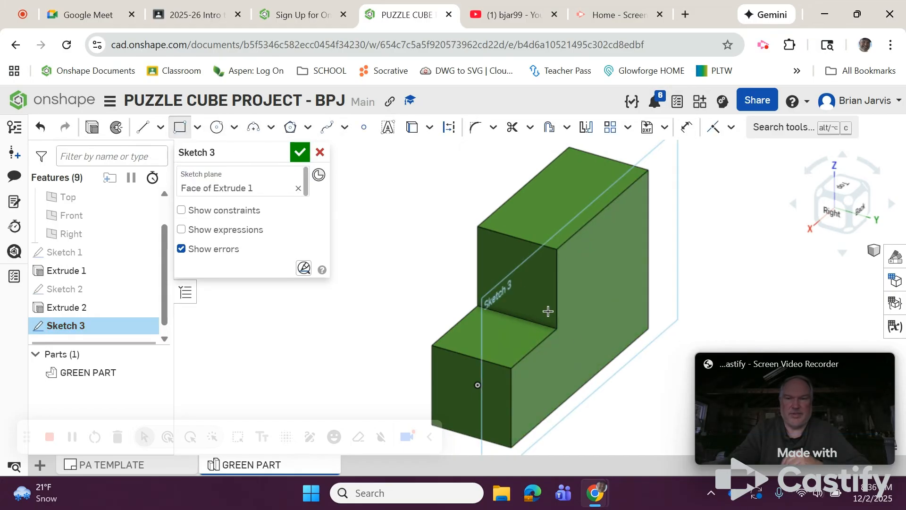
{"action": "left_click", "coordinate": [646, 327]}
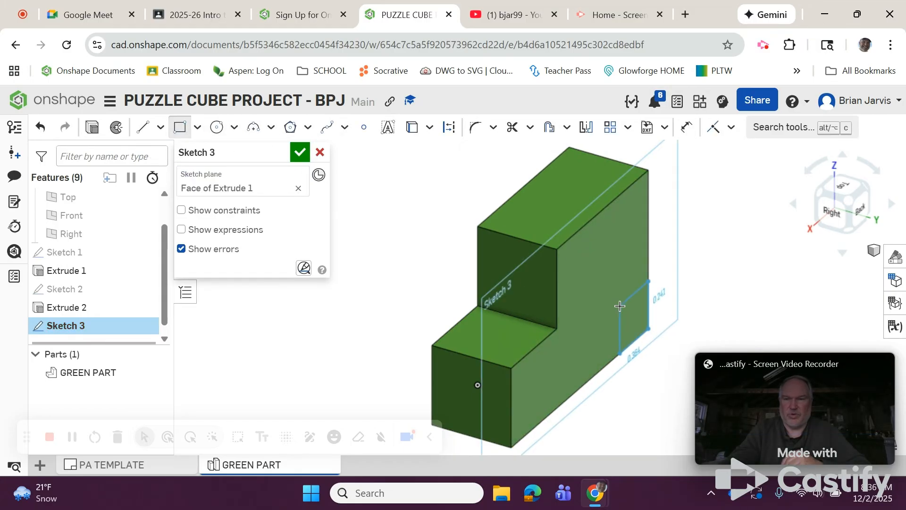
{"action": "left_click", "coordinate": [598, 293]}
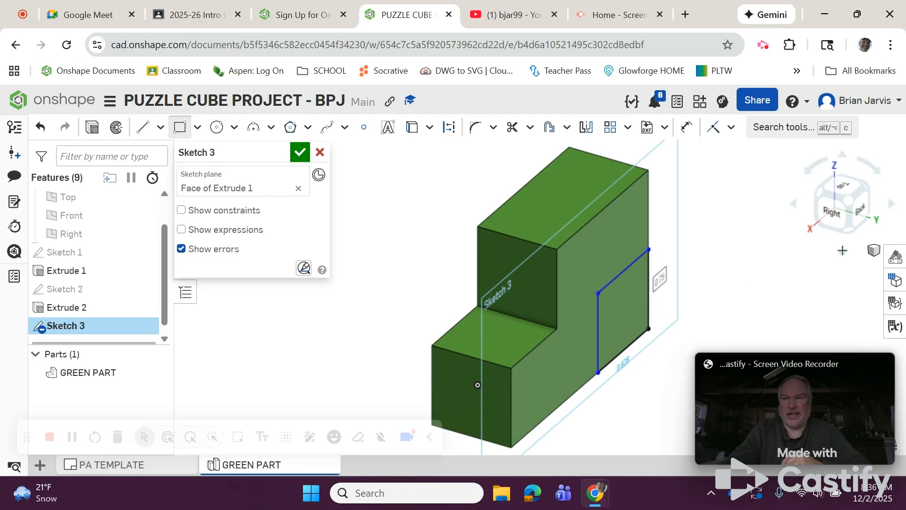
Dimension the rectangle's top edge on the back face and set its width to 0.75 in.
{"action": "left_click", "coordinate": [863, 215]}
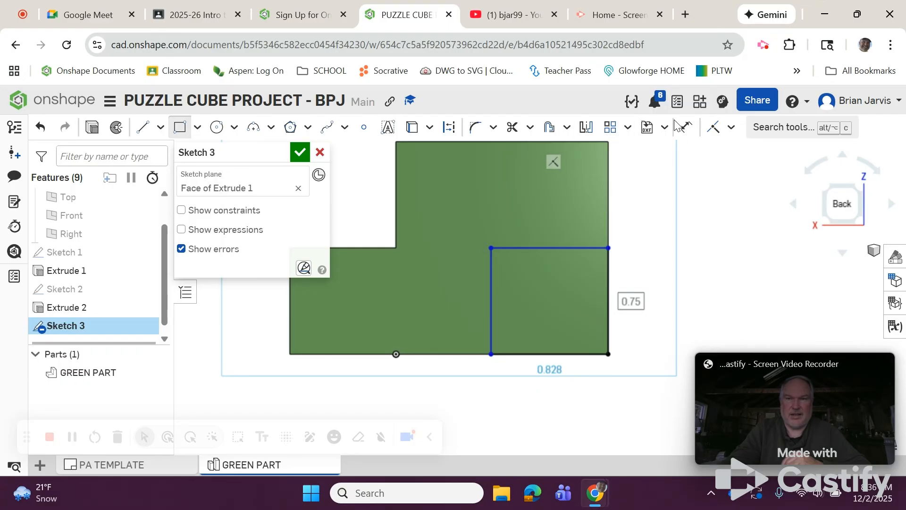
{"action": "left_click", "coordinate": [687, 126]}
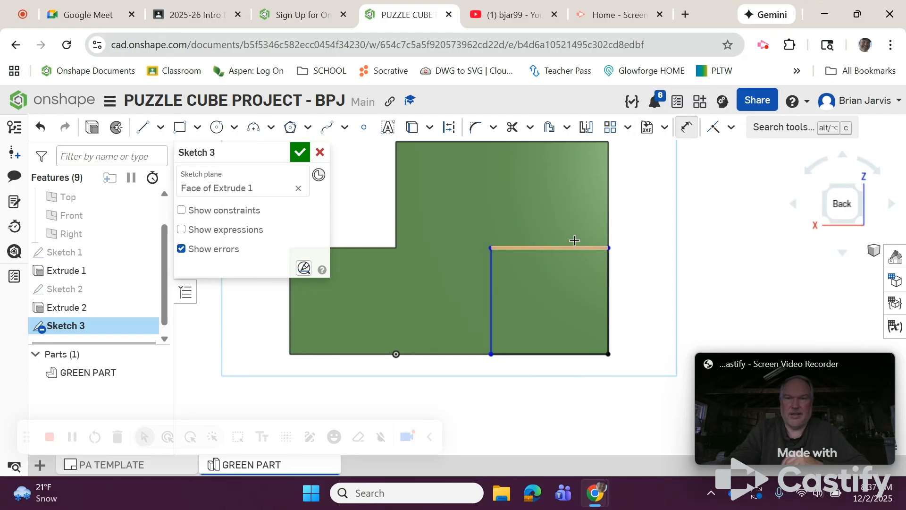
{"action": "left_click", "coordinate": [575, 240]}
{"action": "left_click", "coordinate": [559, 217]}
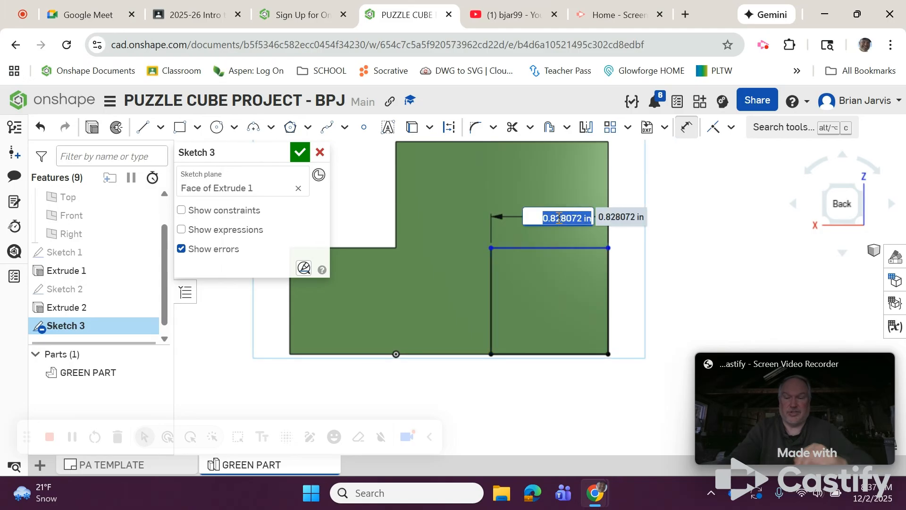
{"action": "key", "text": "BackSpace"}
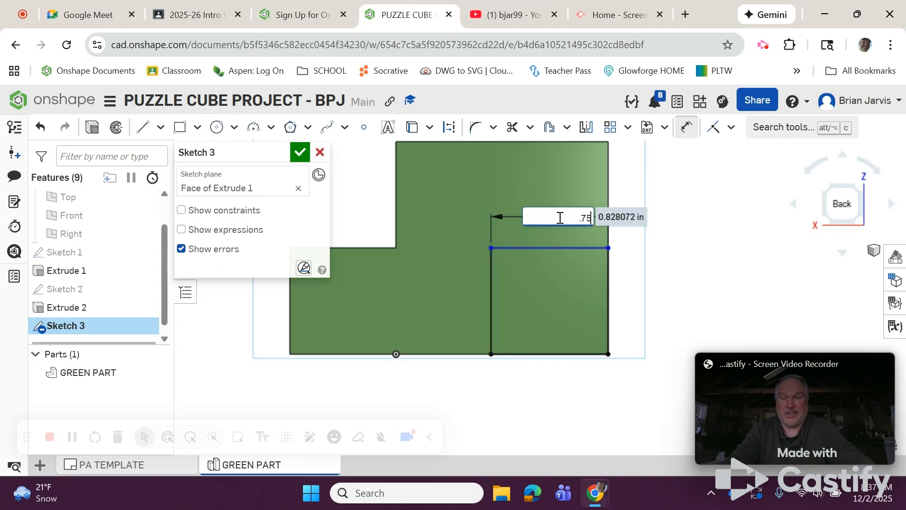
{"action": "type", "text": ".75"}
{"action": "key", "text": "Return"}
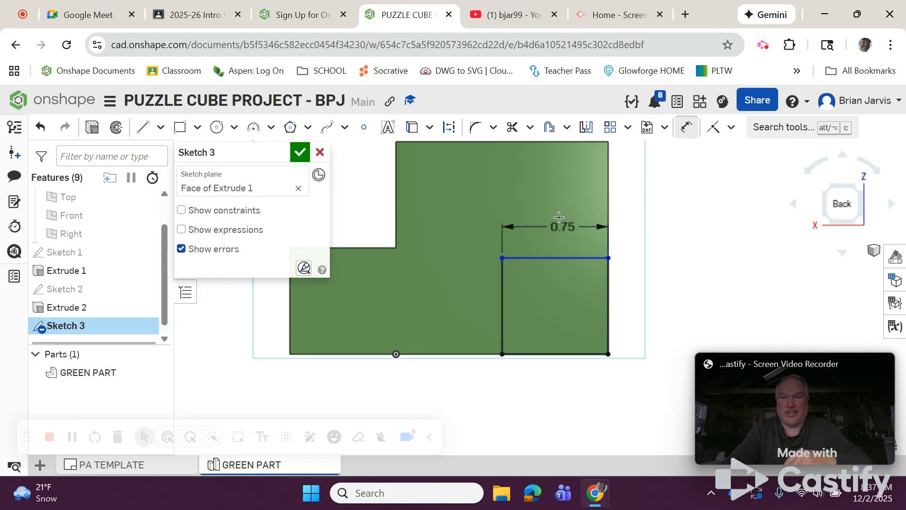
Dimension the rectangle's inner vertical edge, set its height to 0.75 in and finish the sketch.
{"action": "left_click", "coordinate": [501, 286]}
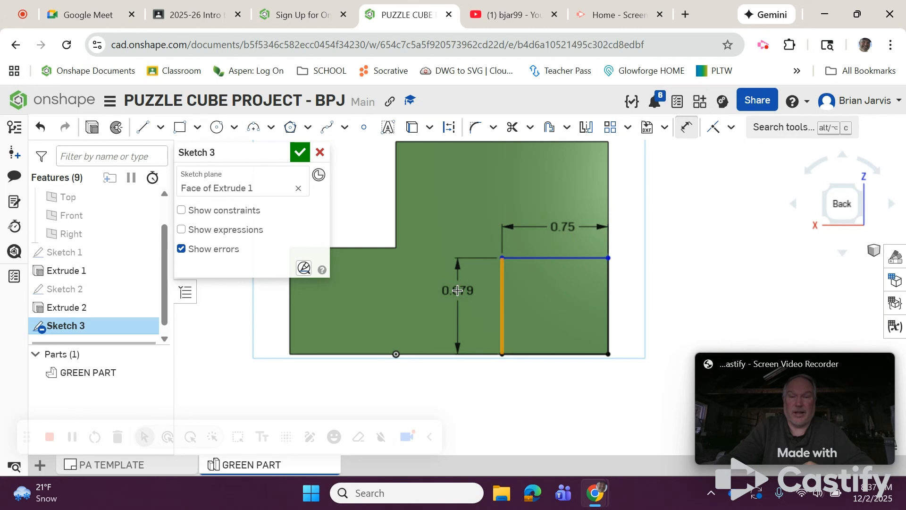
{"action": "left_click", "coordinate": [457, 290]}
{"action": "key", "text": "BackSpace"}
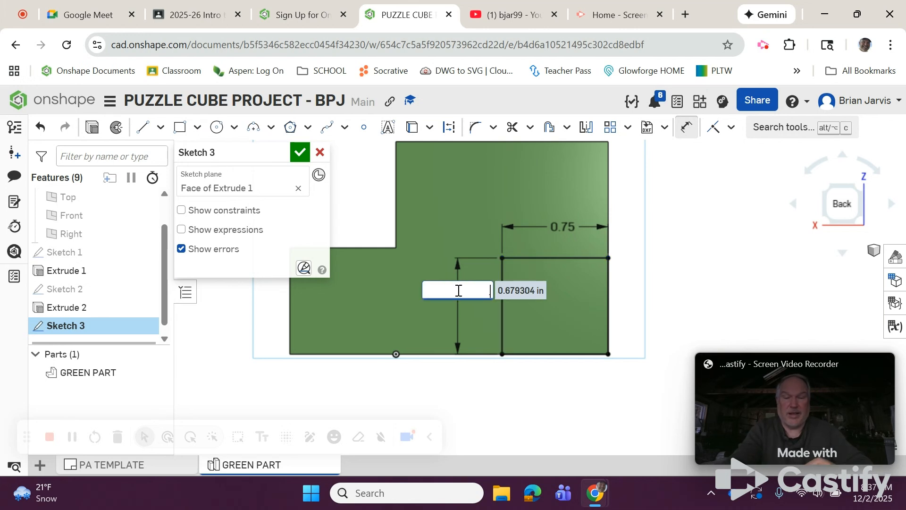
{"action": "type", "text": ".75"}
{"action": "key", "text": "Return"}
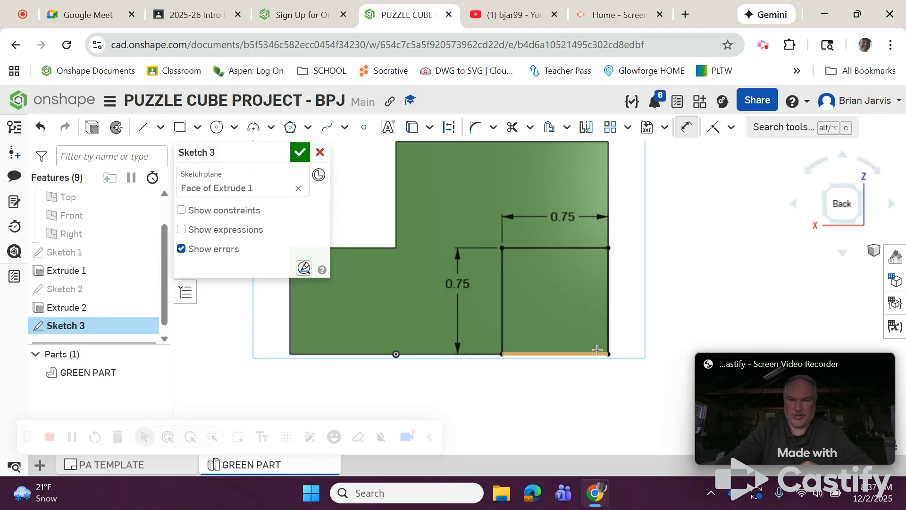
{"action": "left_click", "coordinate": [300, 152]}
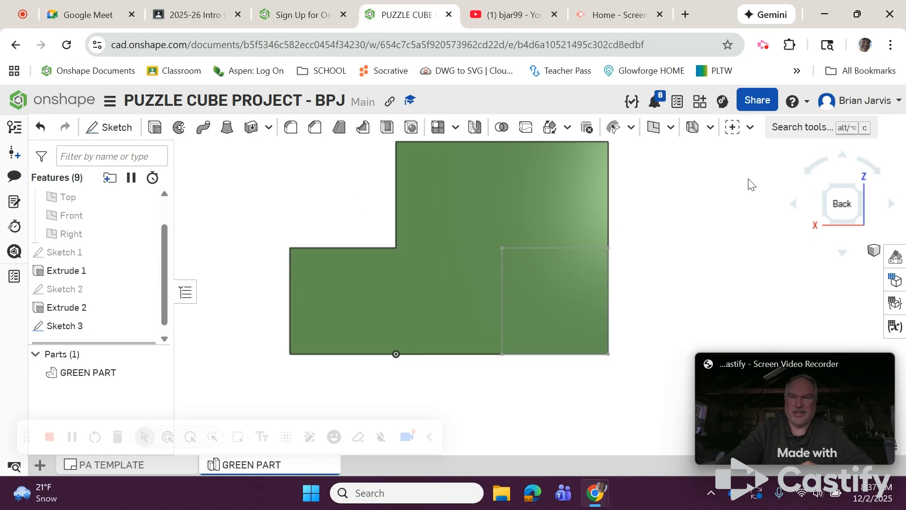
Extrude the square outward from the back face with a depth of 0.75 in.
{"action": "left_click", "coordinate": [826, 184]}
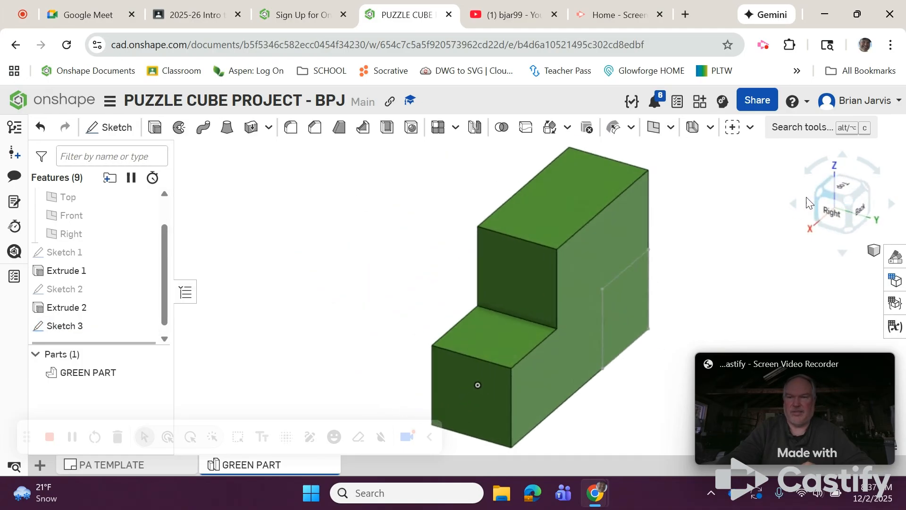
{"action": "left_click", "coordinate": [157, 128]}
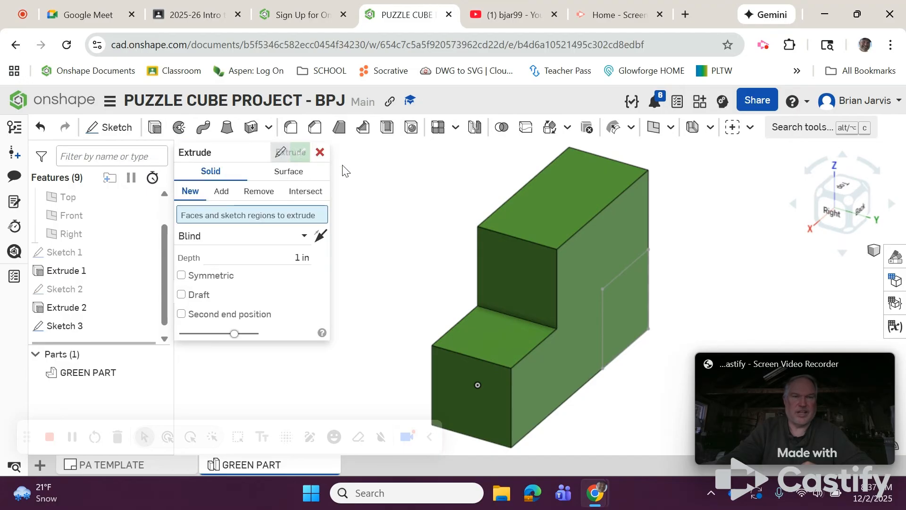
{"action": "left_click", "coordinate": [630, 328]}
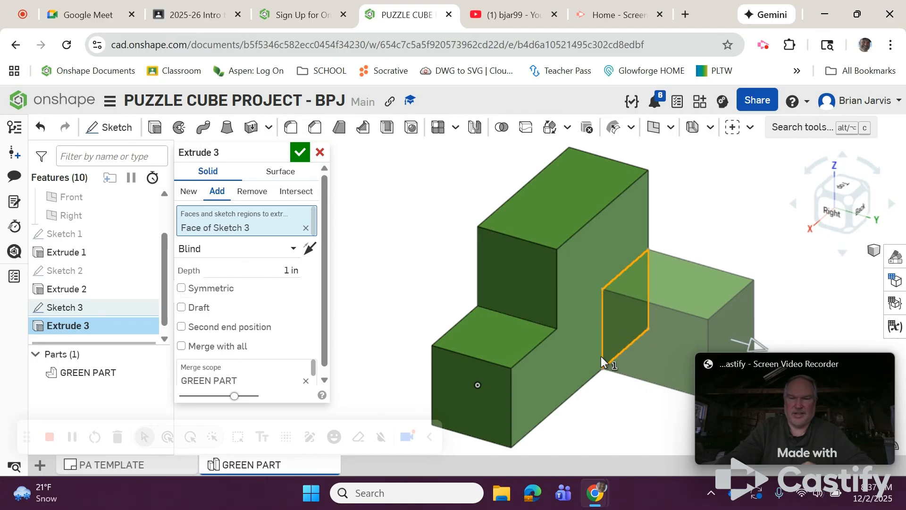
{"action": "middle_click_drag", "start_coordinate": [562, 320], "coordinate": [523, 289]}
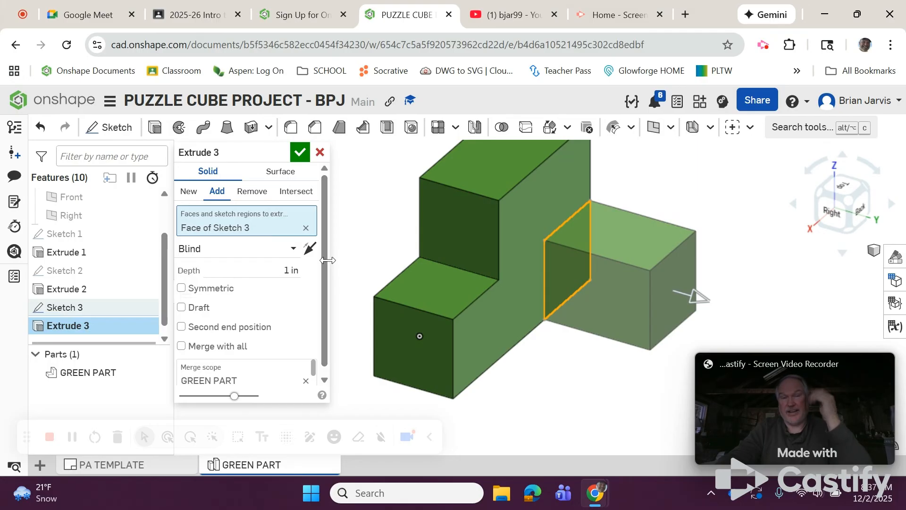
{"action": "left_click", "coordinate": [299, 267]}
{"action": "type", "text": ".75"}
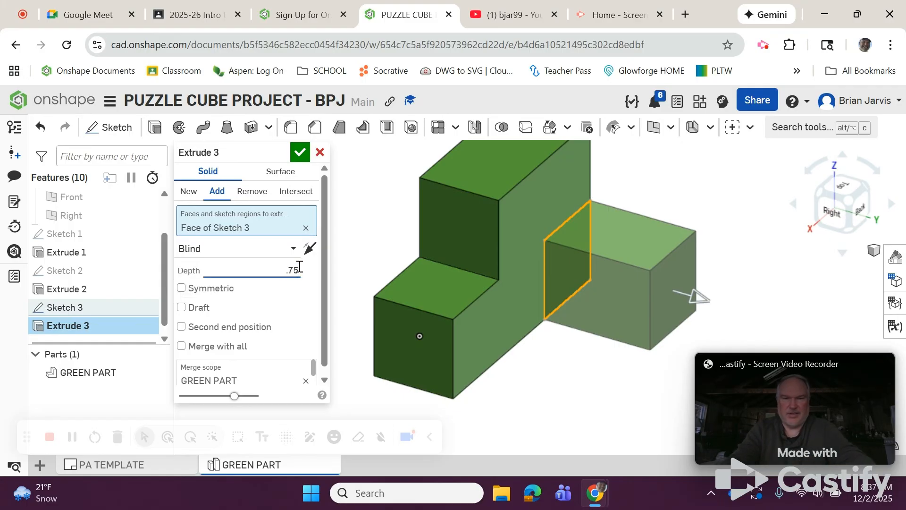
{"action": "key", "text": "Return"}
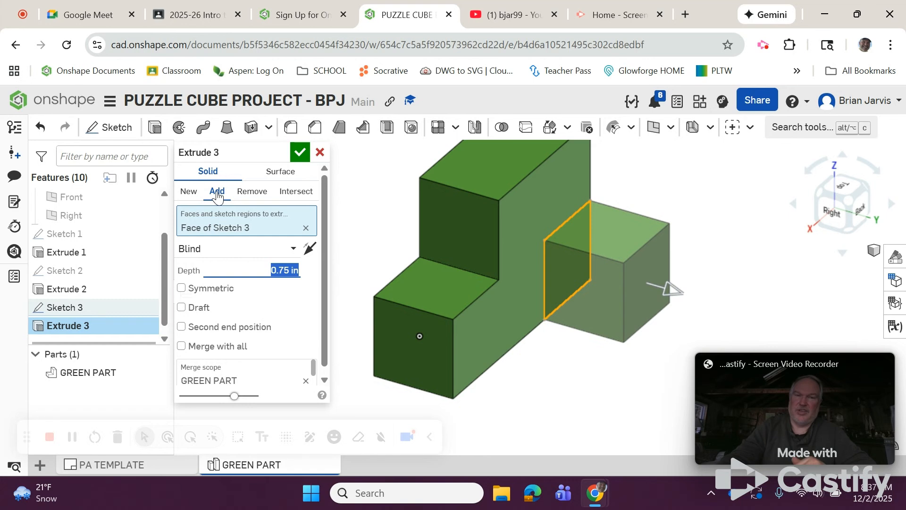
Preview the extrusion as a Remove cut, switch it back to Add and accept the extrusion.
{"action": "left_click", "coordinate": [249, 191]}
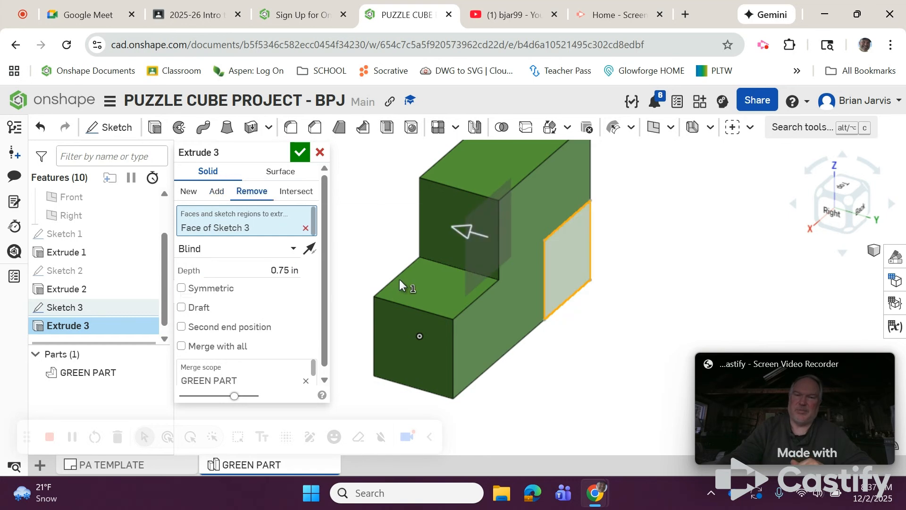
{"action": "middle_click_drag", "start_coordinate": [612, 388], "coordinate": [582, 364]}
{"action": "right_click_drag", "start_coordinate": [585, 370], "coordinate": [563, 361]}
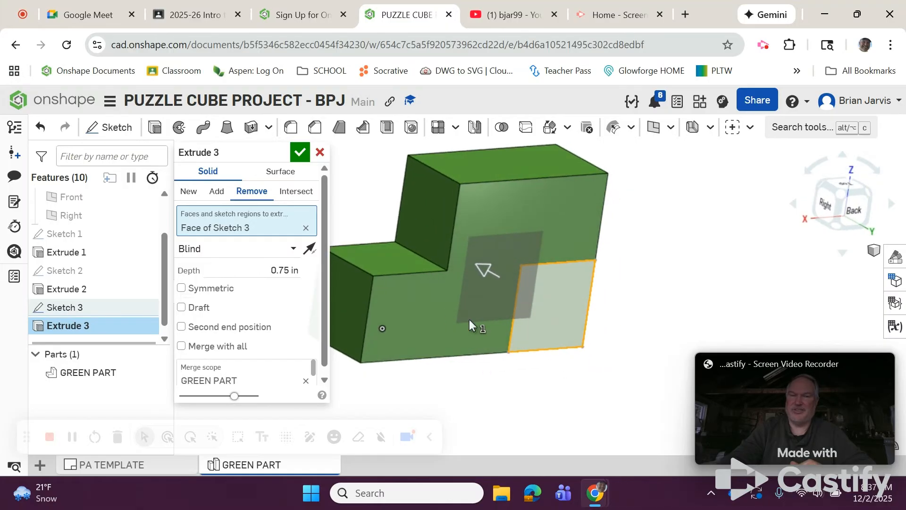
{"action": "left_click", "coordinate": [218, 190]}
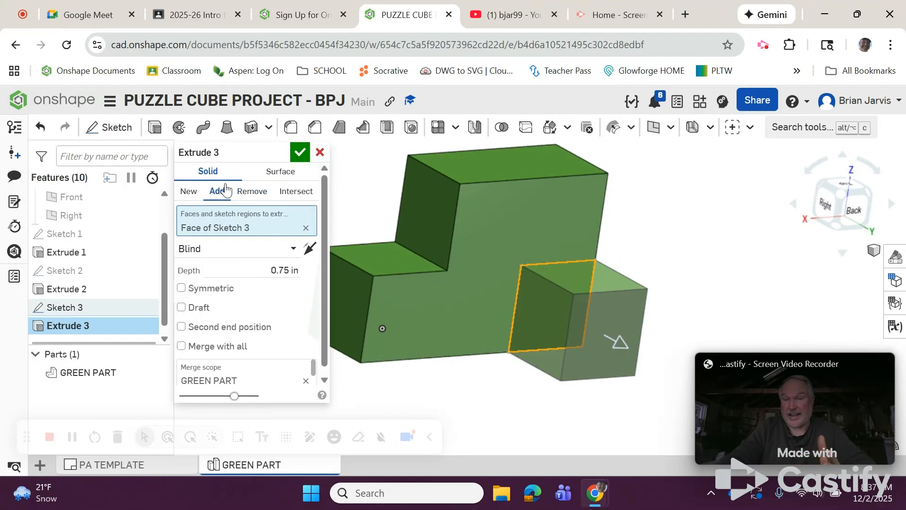
{"action": "left_click", "coordinate": [300, 152]}
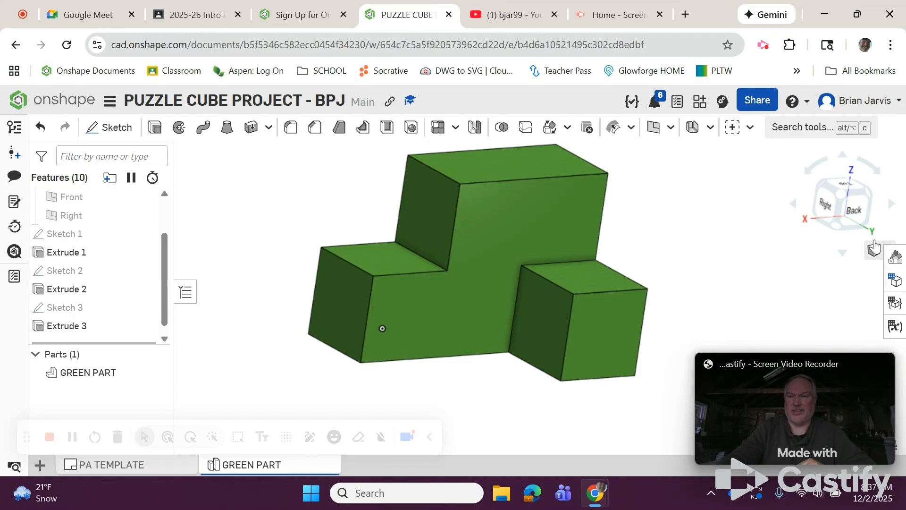
Check the part from the front isometric view and delete Extrude 3 together with its Sketch 3.
{"action": "left_click", "coordinate": [820, 185]}
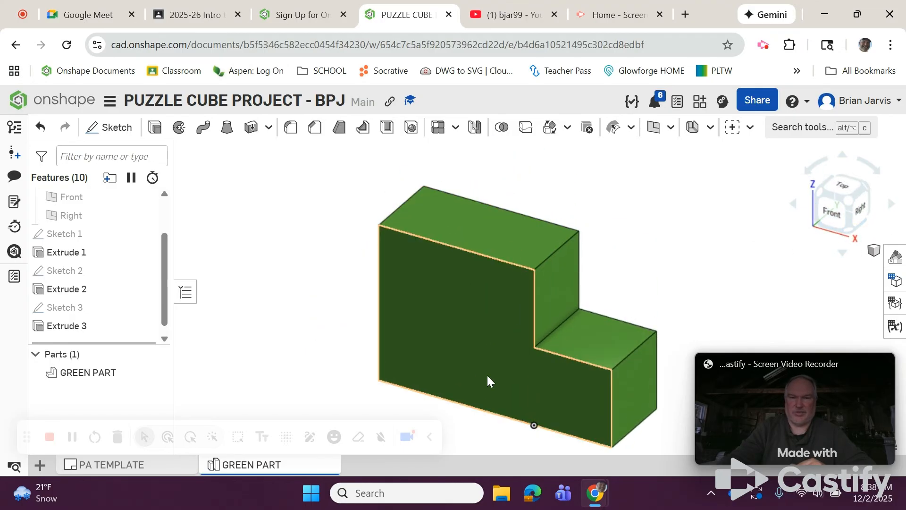
{"action": "mouse_move", "coordinate": [702, 283]}
{"action": "right_mouse_down"}
{"action": "mouse_move", "coordinate": [673, 267]}
{"action": "mouse_move", "coordinate": [641, 271]}
{"action": "mouse_move", "coordinate": [690, 285]}
{"action": "right_mouse_up"}
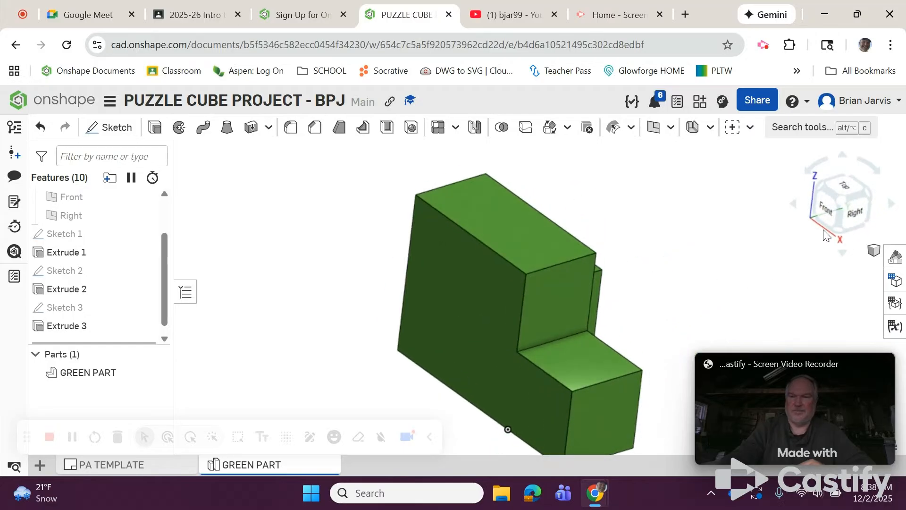
{"action": "left_click", "coordinate": [841, 202]}
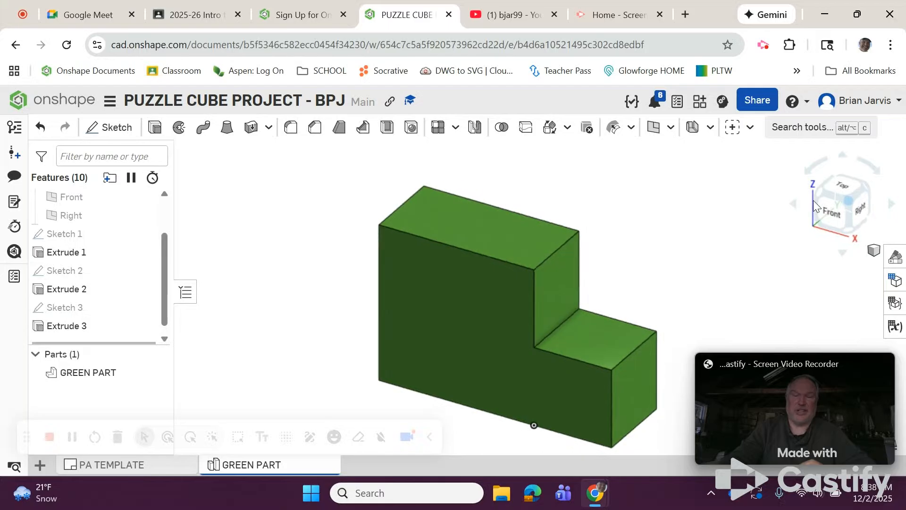
{"action": "middle_click_drag", "start_coordinate": [679, 244], "coordinate": [618, 223]}
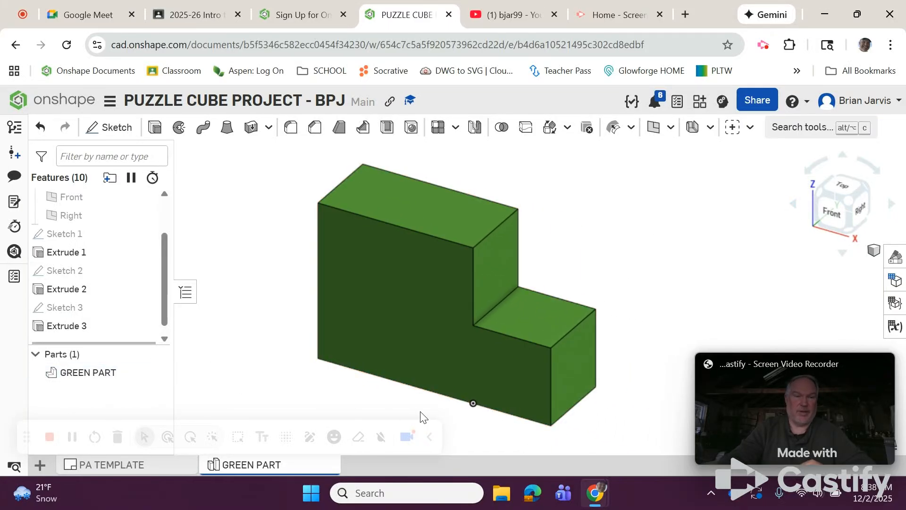
{"action": "left_click", "coordinate": [88, 325]}
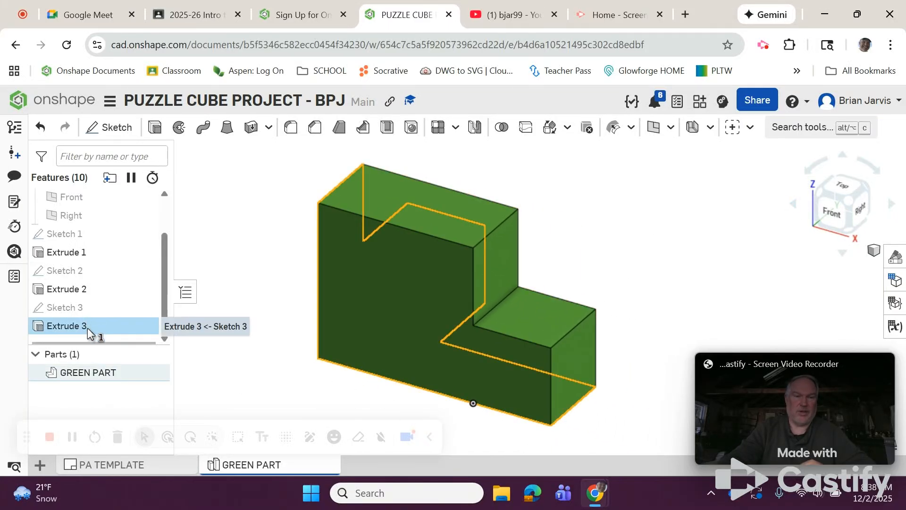
{"action": "right_click", "coordinate": [88, 328]}
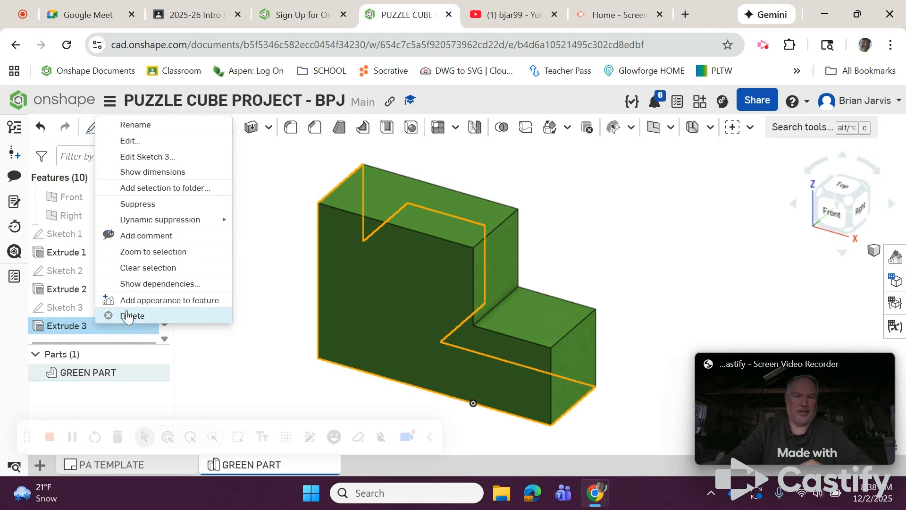
{"action": "left_click", "coordinate": [127, 315]}
{"action": "right_click", "coordinate": [105, 312]}
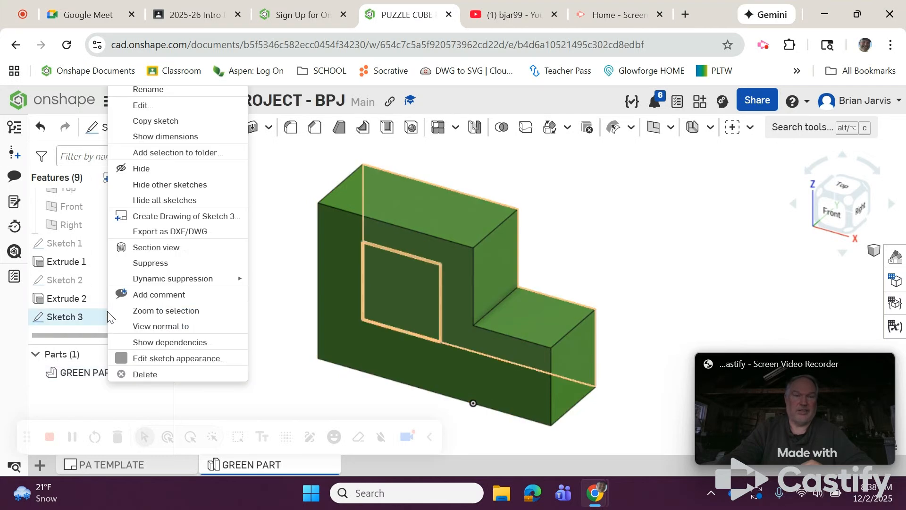
{"action": "left_click", "coordinate": [139, 374]}
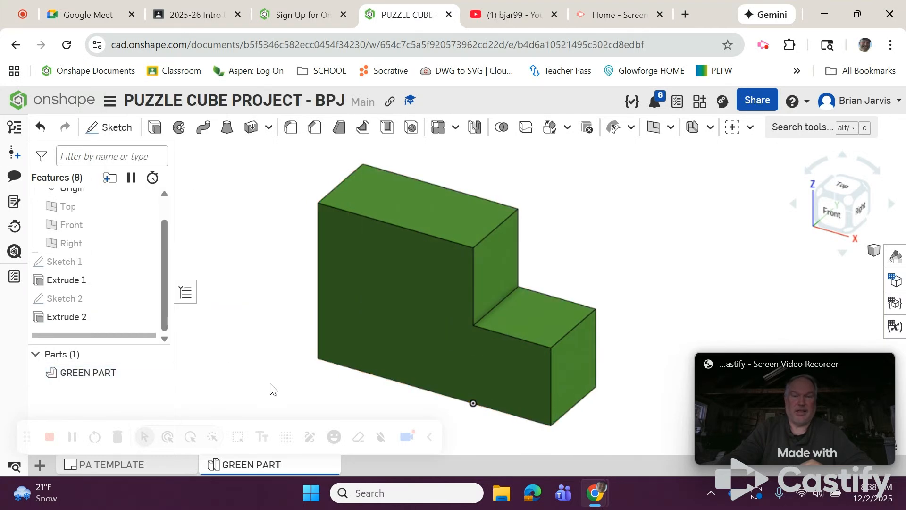
Create a new Part Studio in the puzzle cube document.
{"action": "left_click", "coordinate": [853, 199]}
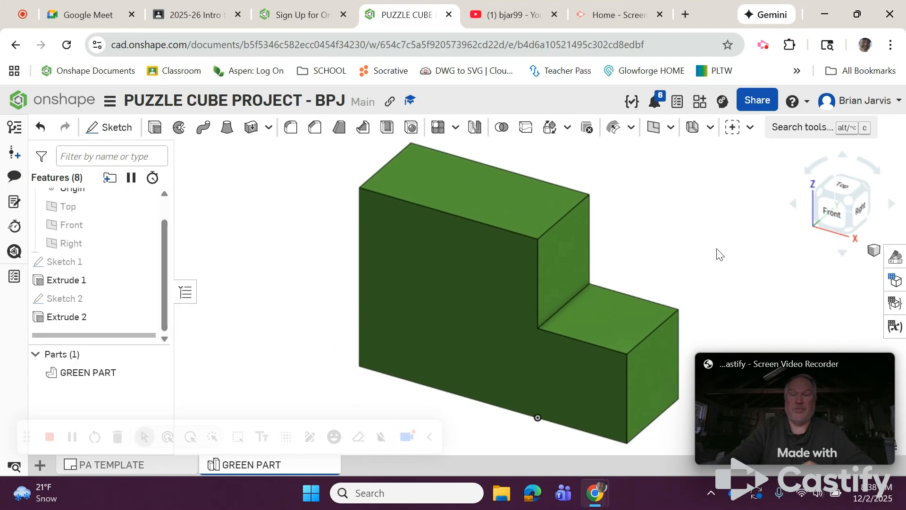
{"action": "middle_click_drag", "start_coordinate": [718, 250], "coordinate": [686, 257]}
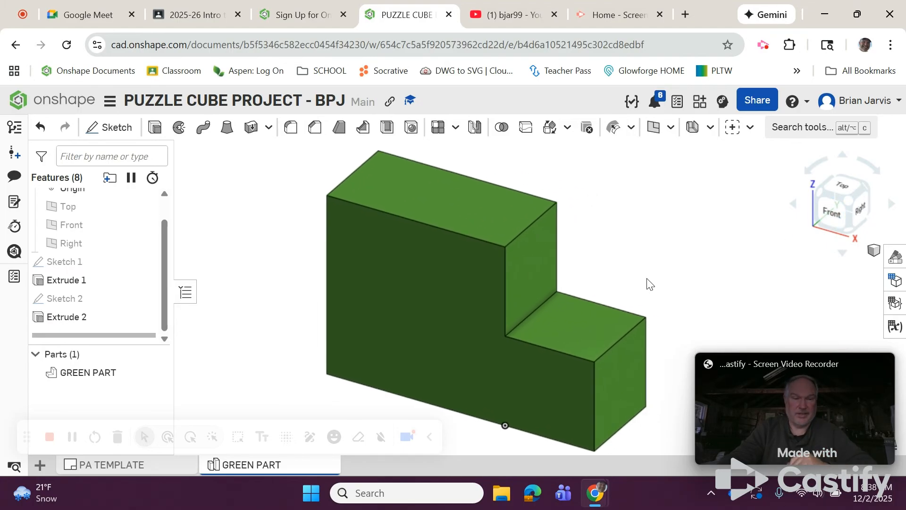
{"action": "left_click", "coordinate": [40, 465]}
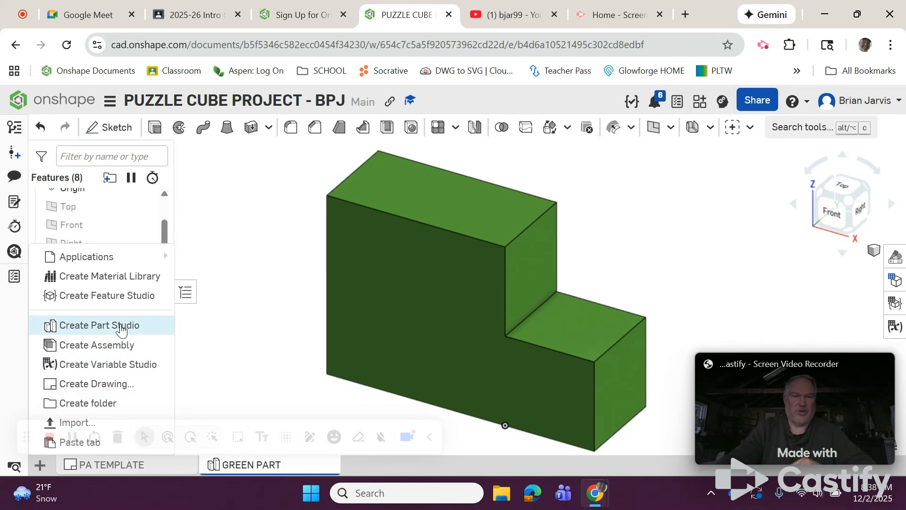